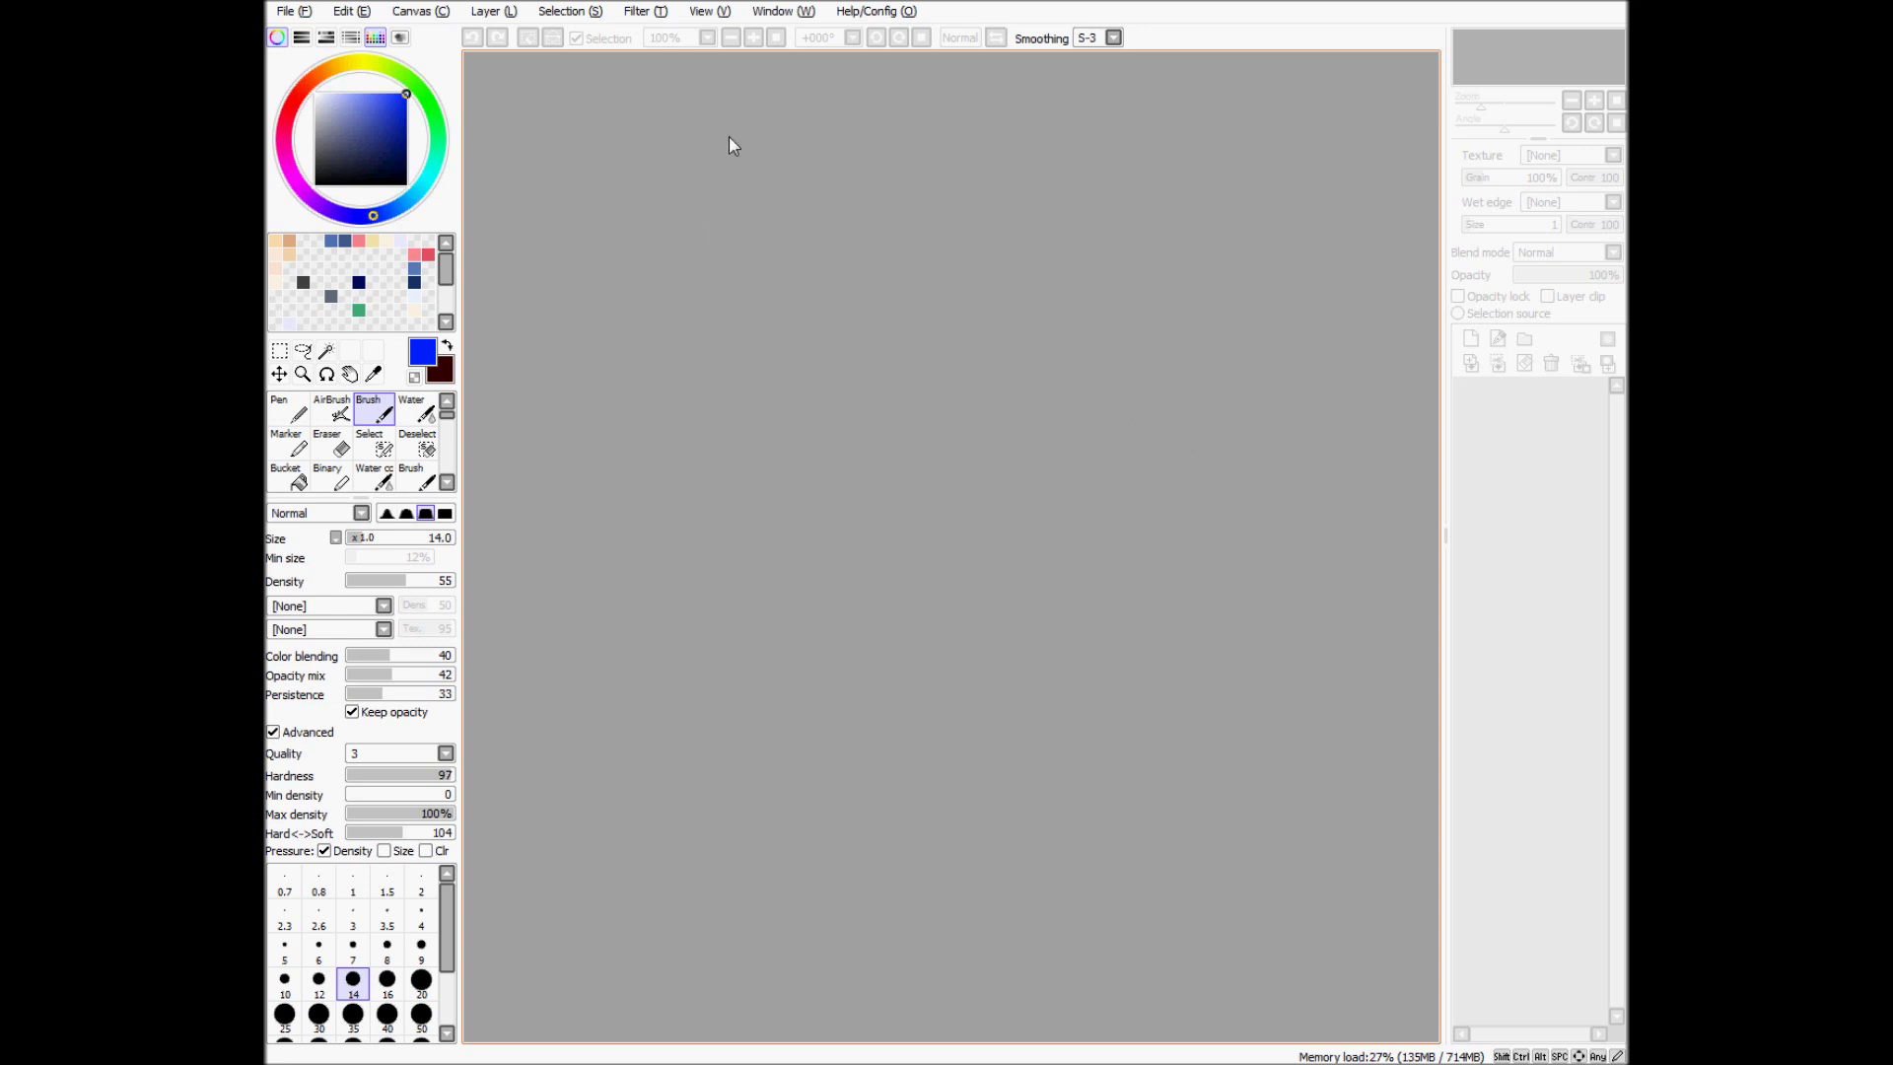
Step: Create a blank 3200 by 2400 pixel canvas and try the first row of drawing tools
key(ctrl+n)
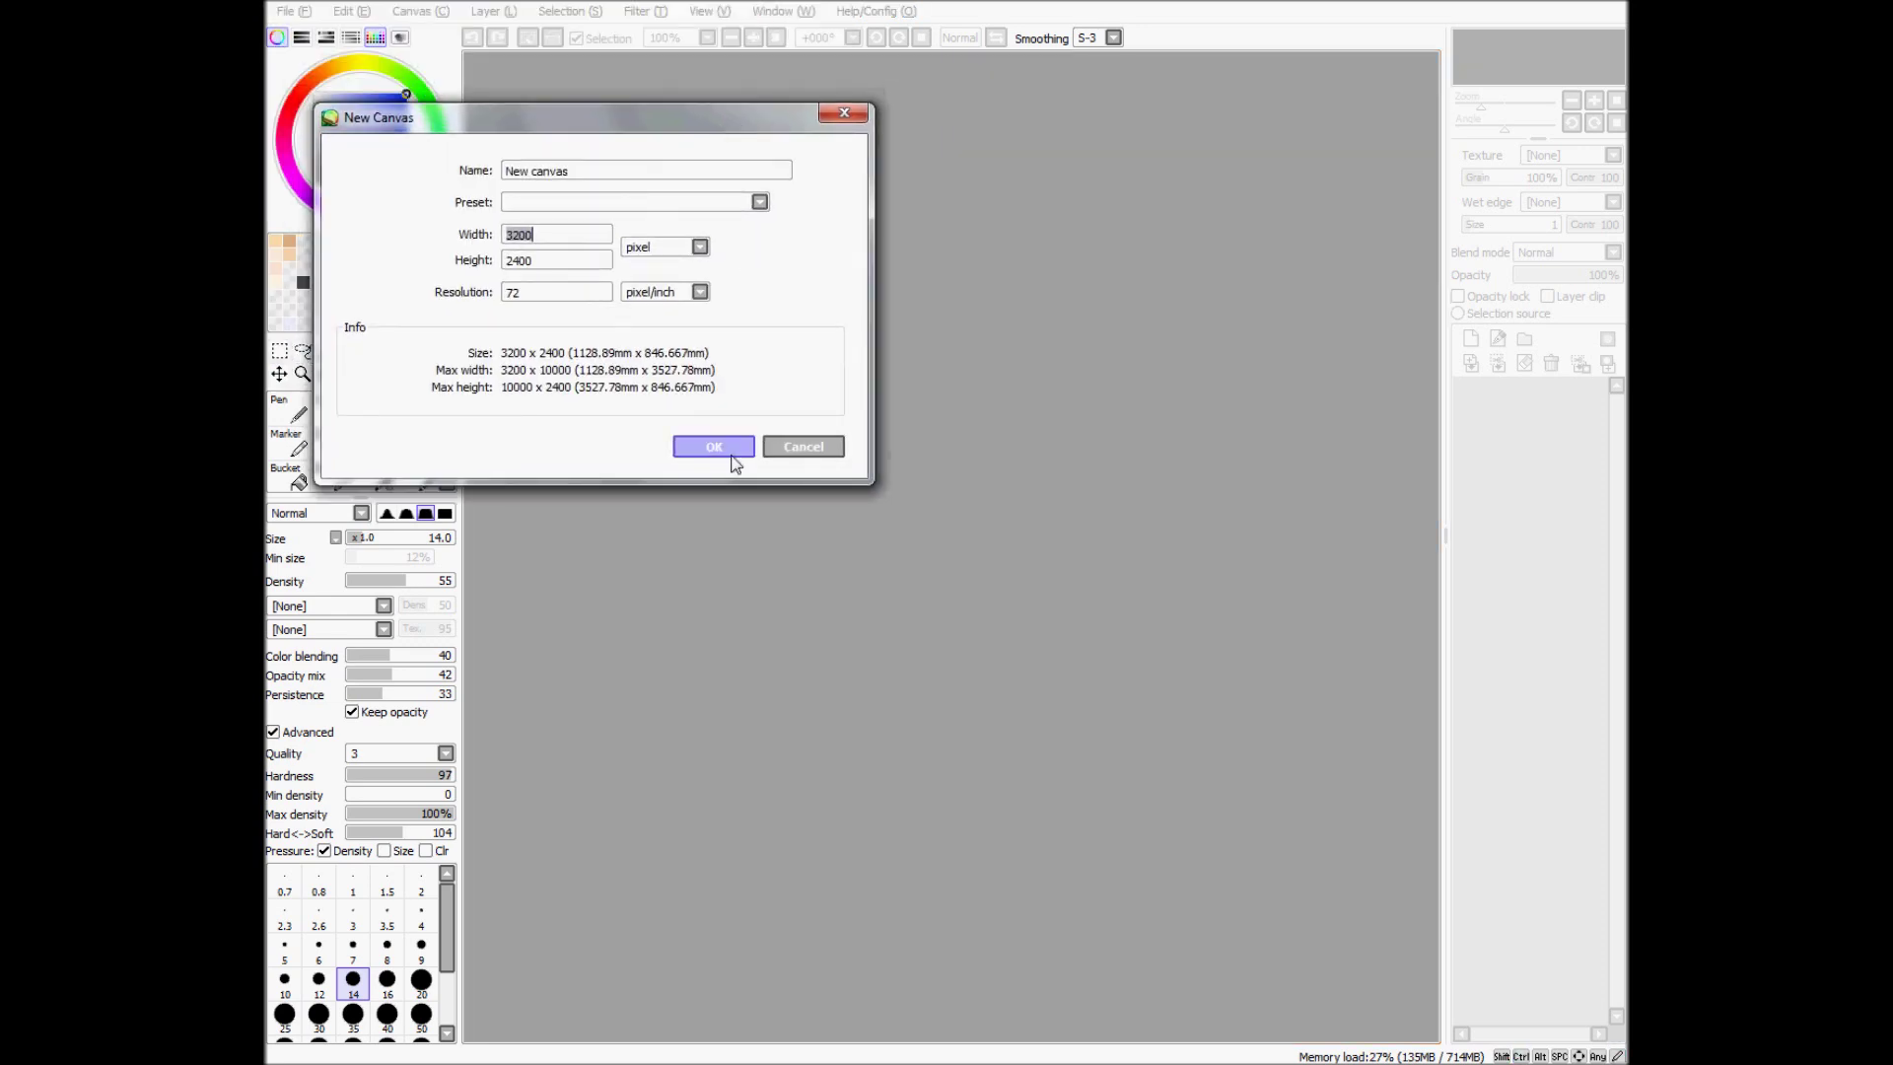
click(734, 446)
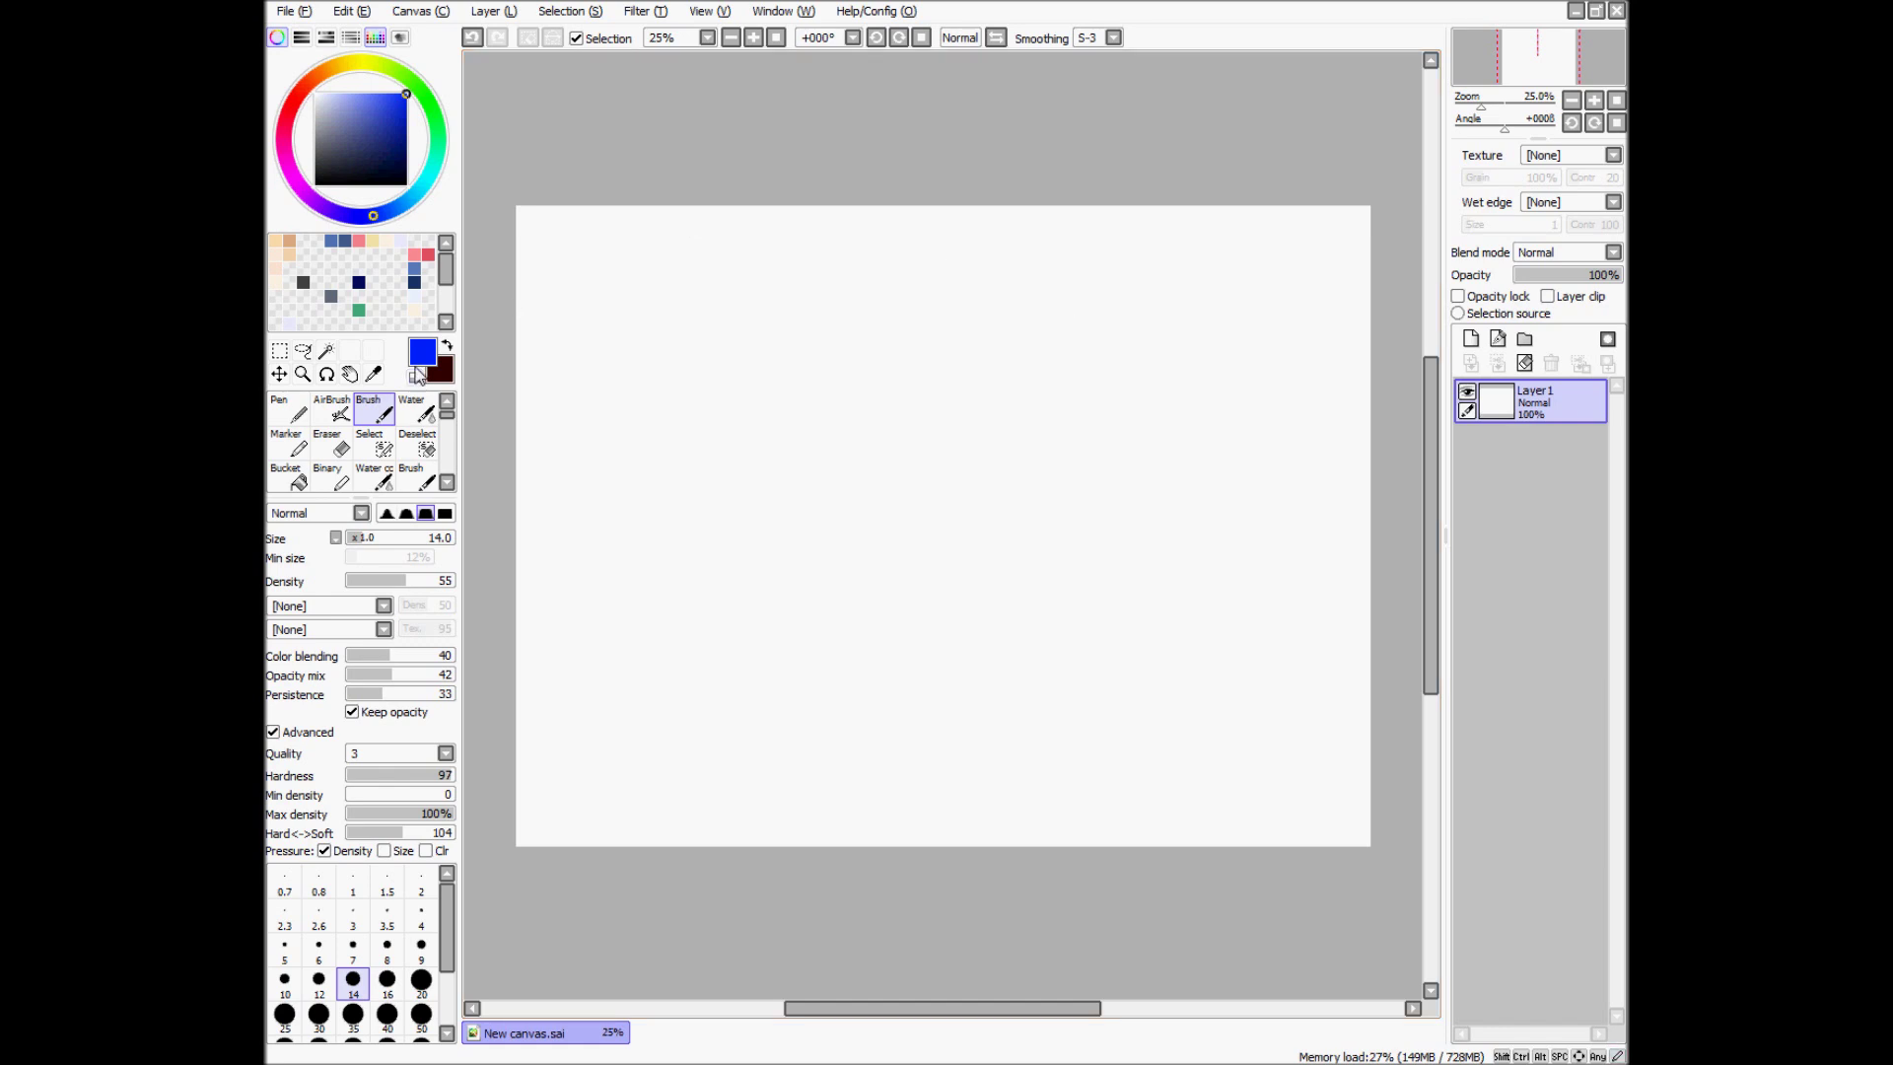
click(293, 412)
click(335, 412)
click(376, 412)
click(415, 422)
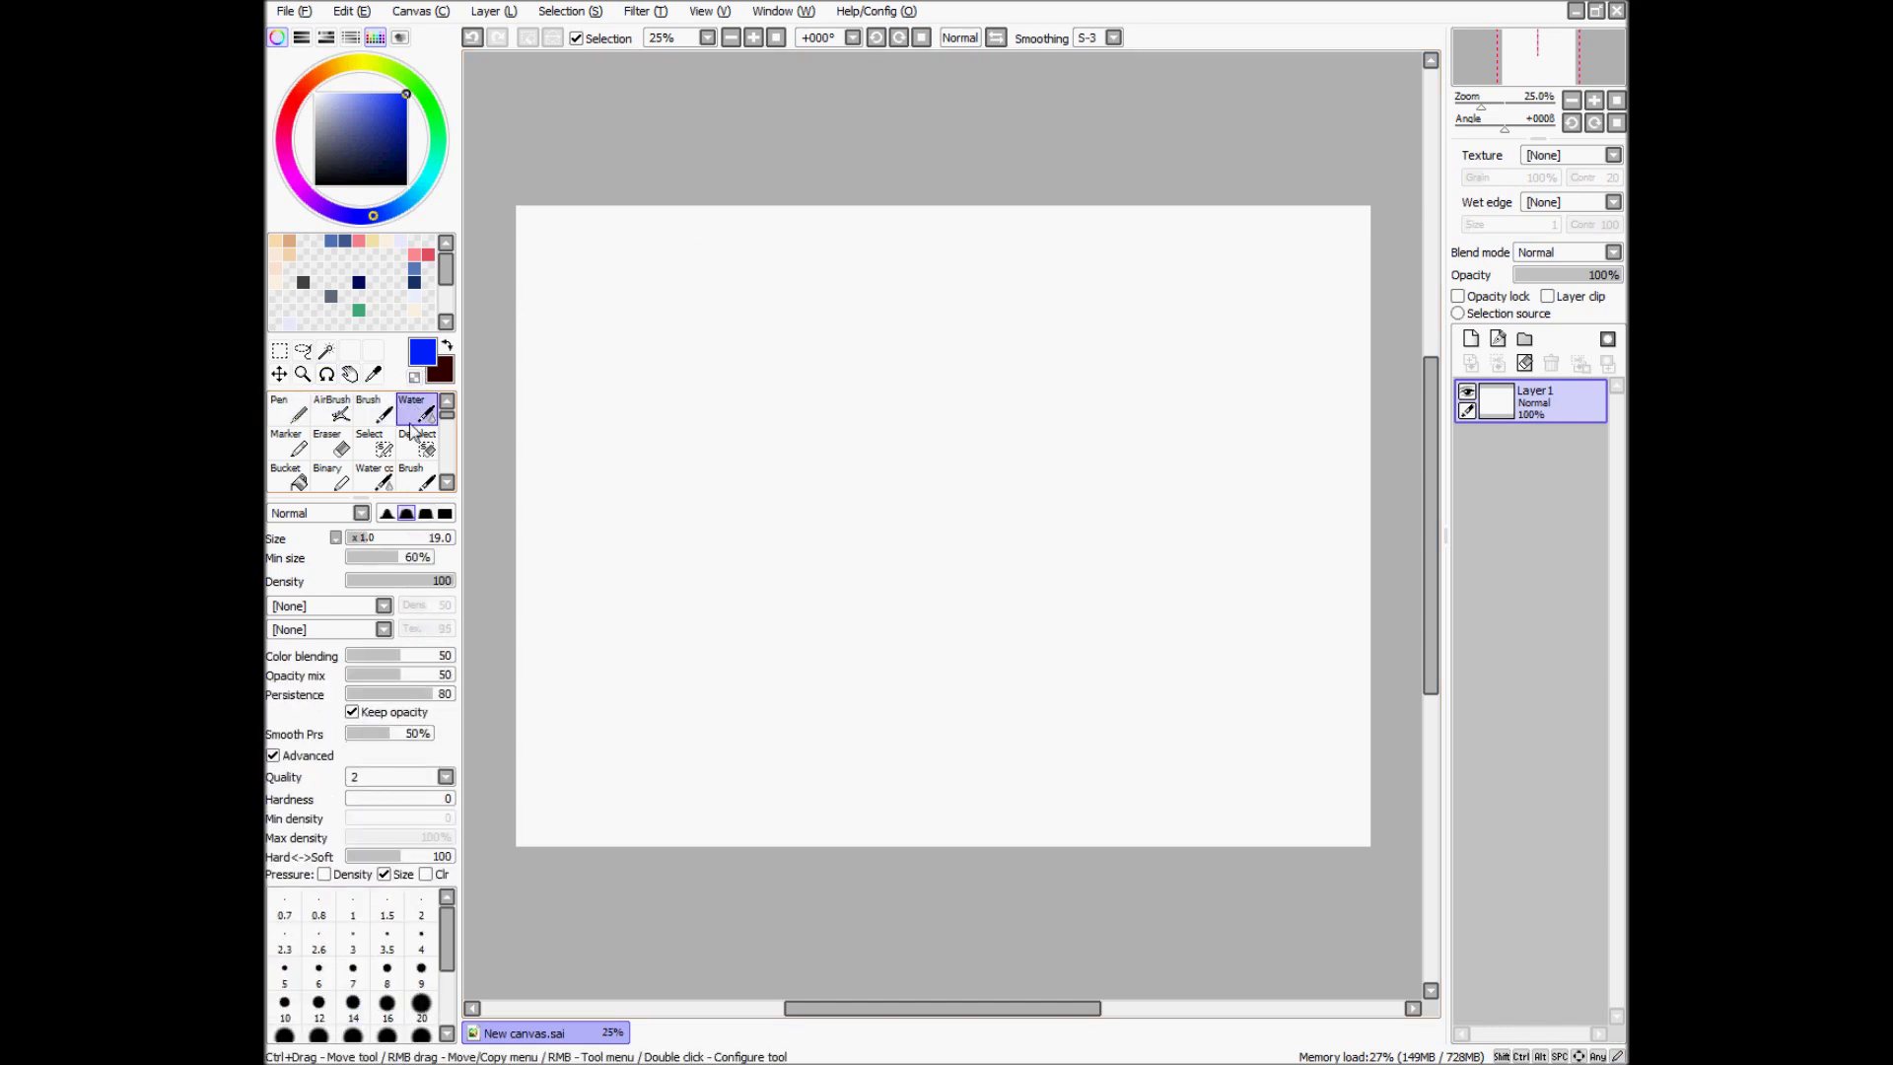
Step: Cycle through the deselect, selection, eraser, marker, pen, airbrush, brush and watercolour tools, ending on Pen
click(416, 444)
click(372, 444)
click(329, 444)
click(288, 443)
click(289, 412)
click(333, 412)
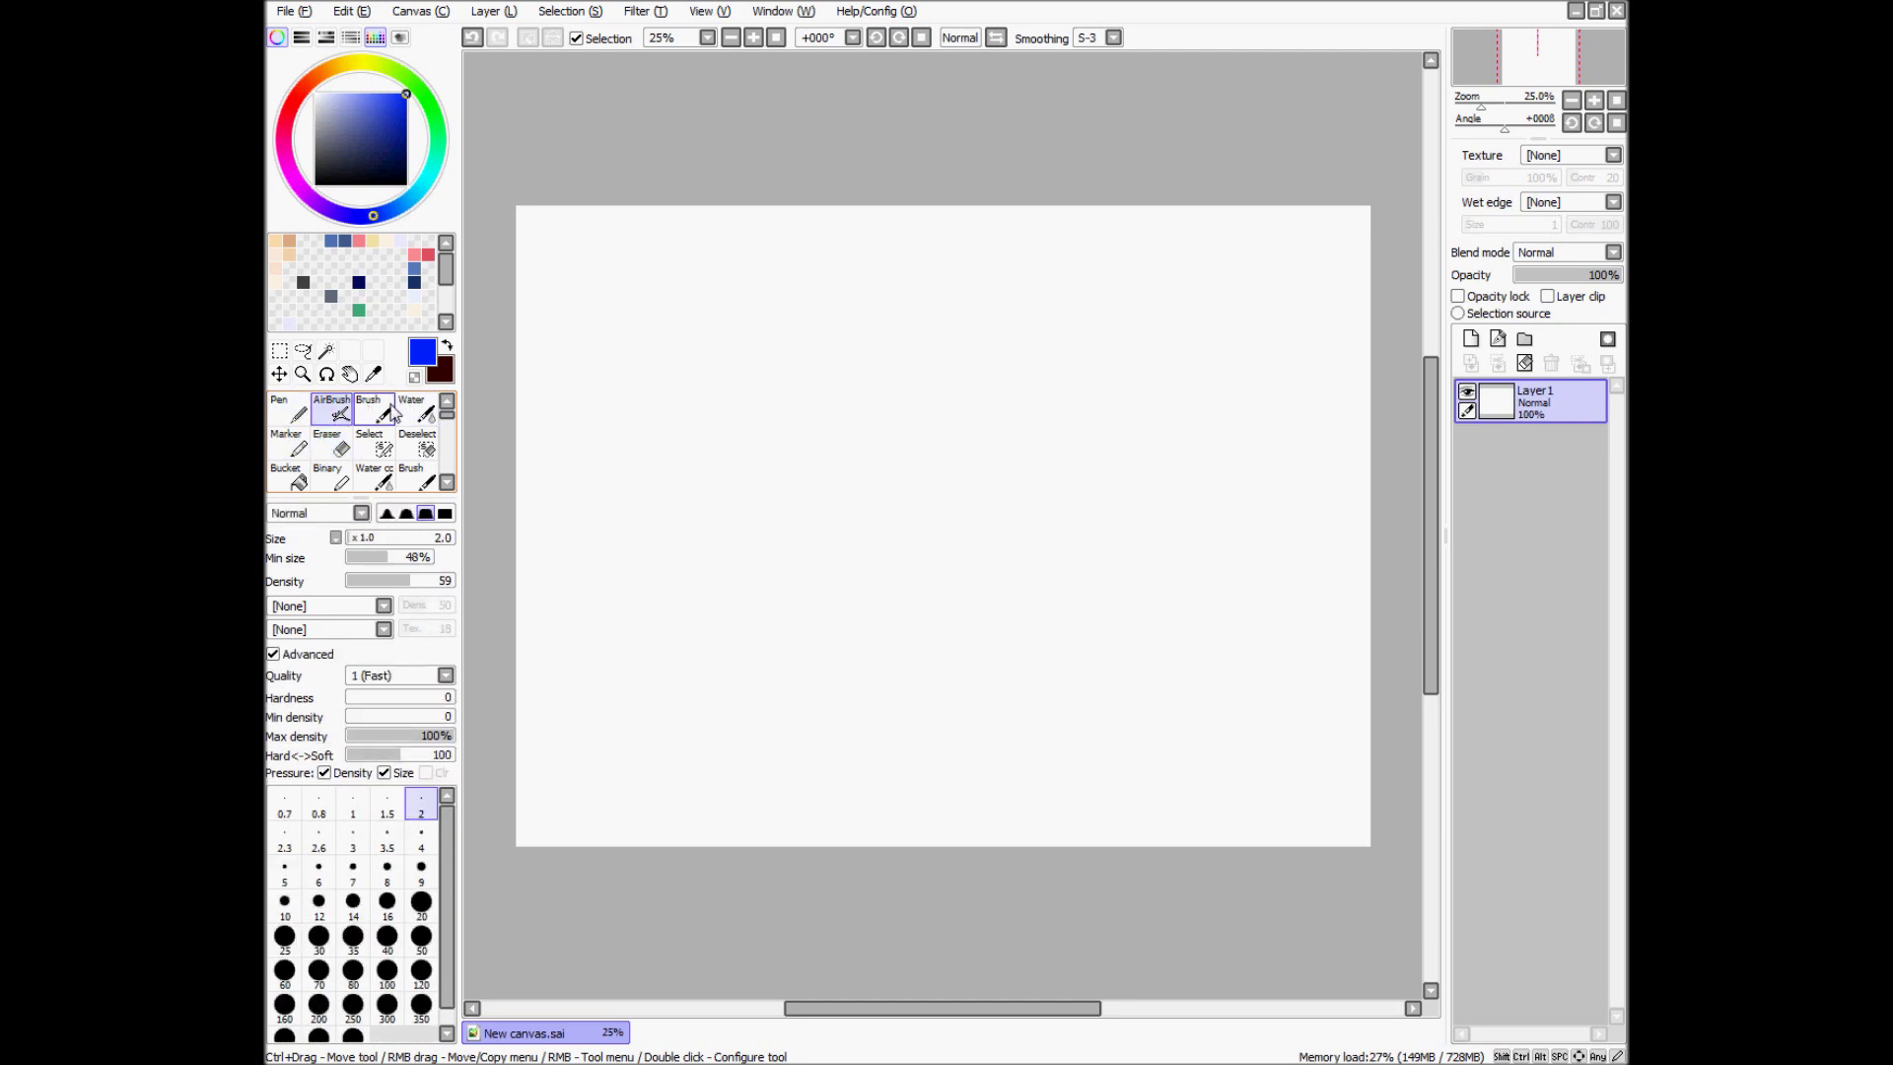
click(375, 412)
click(415, 412)
click(333, 412)
click(289, 412)
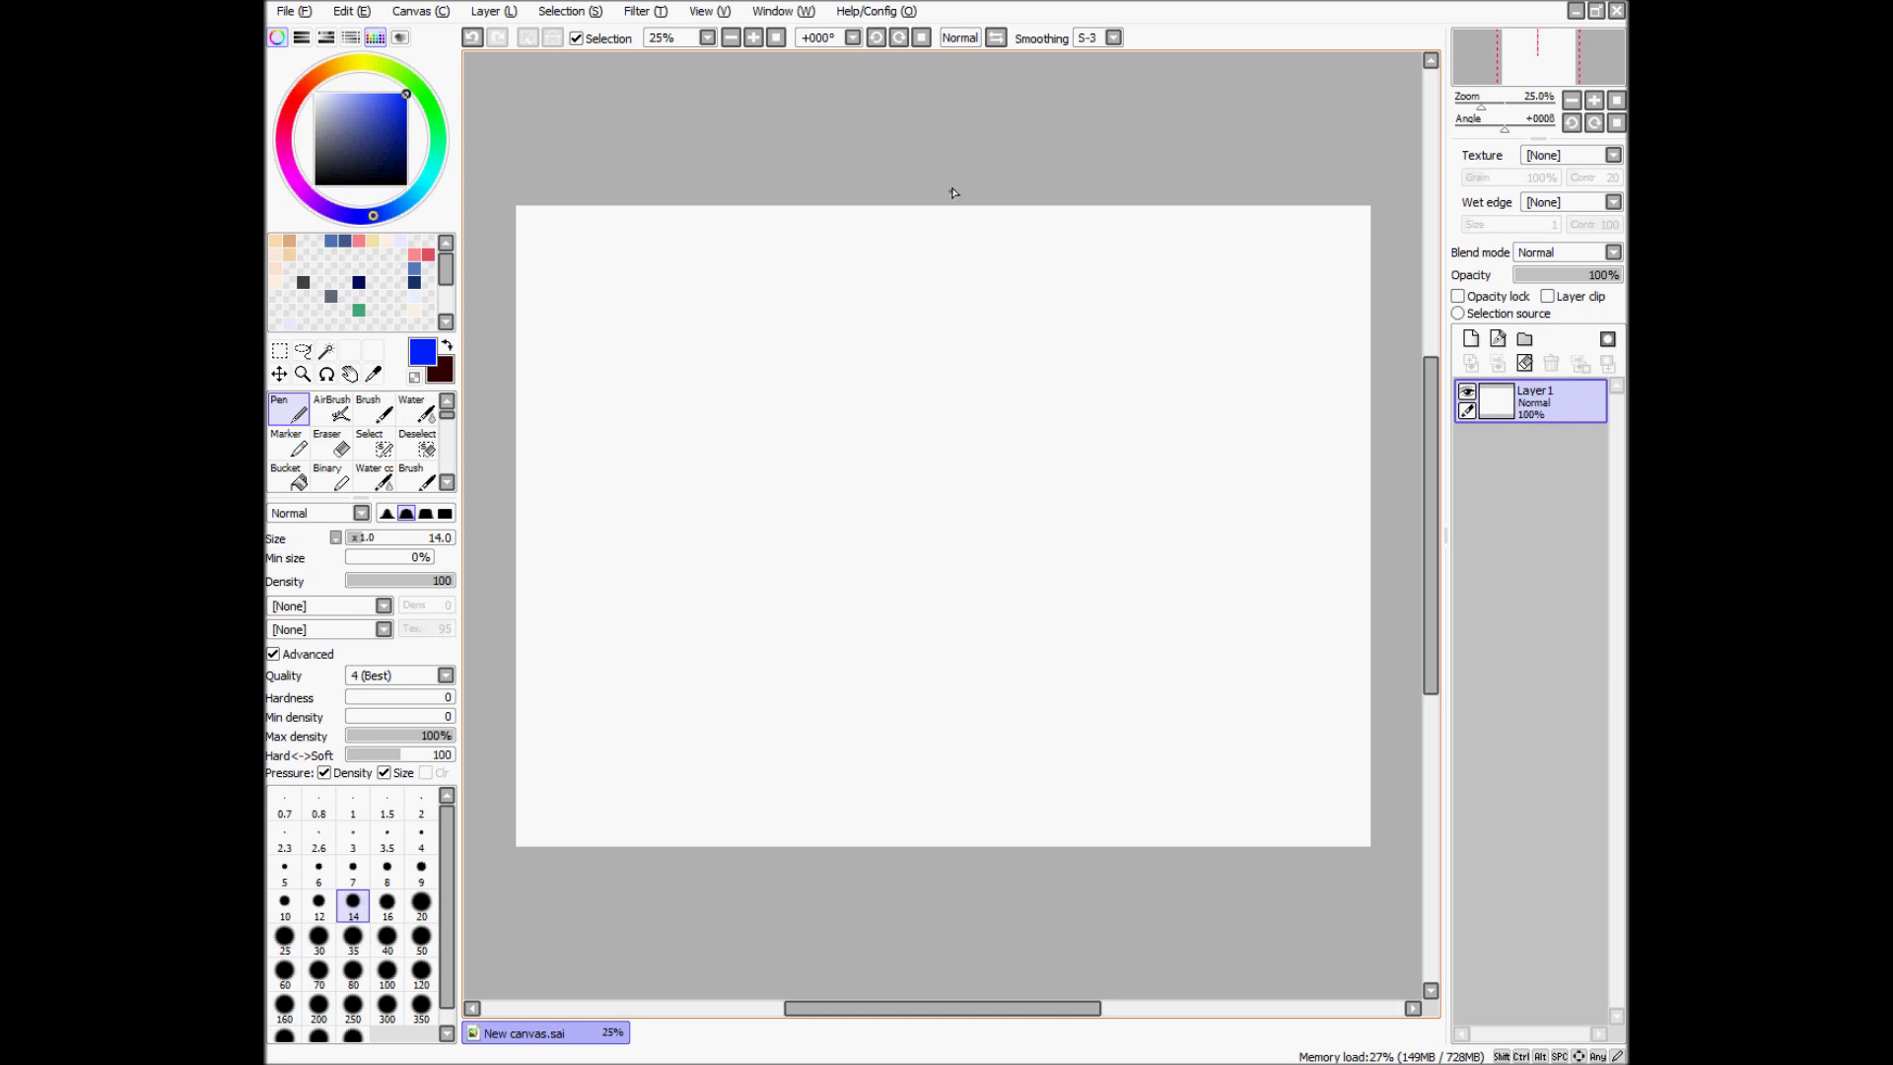
Step: Test the B, N and V tool shortcuts, then draw a blue figure-eight with the pen
key(b)
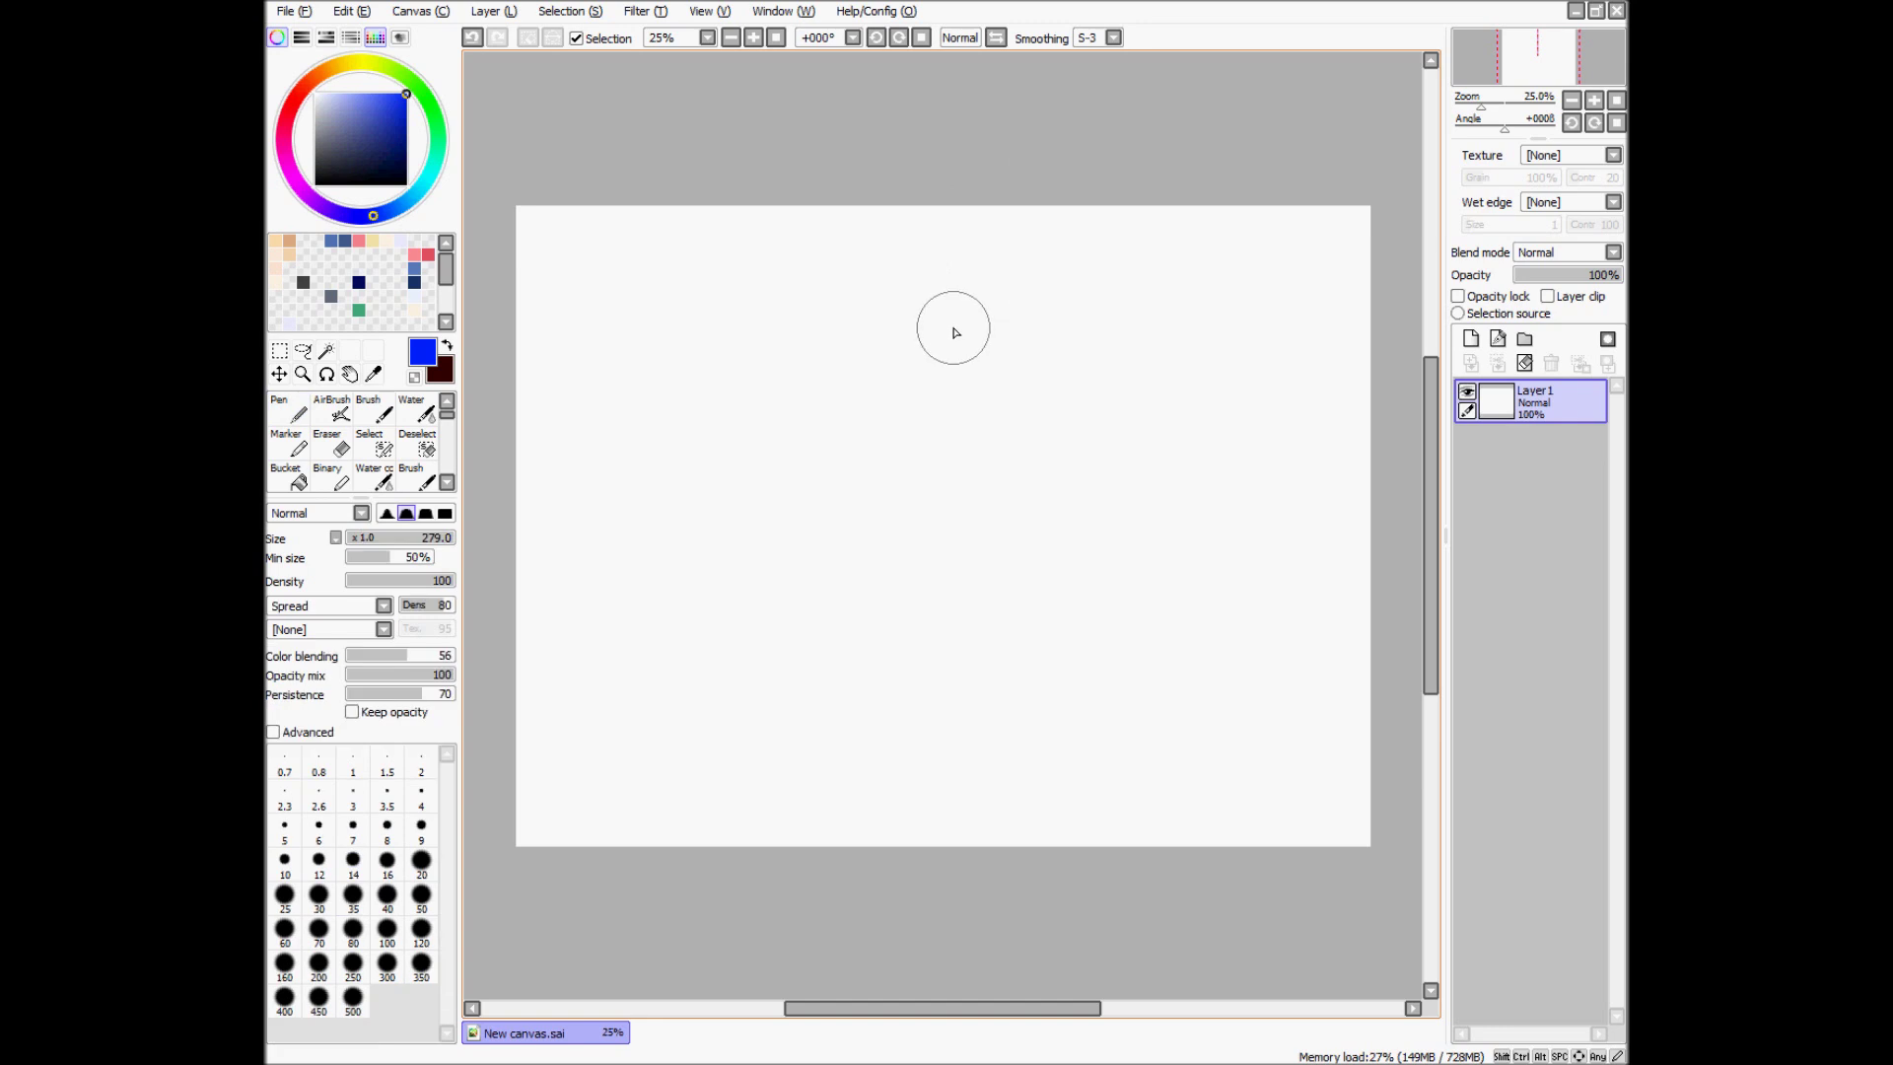
key(n)
key(b)
key(b)
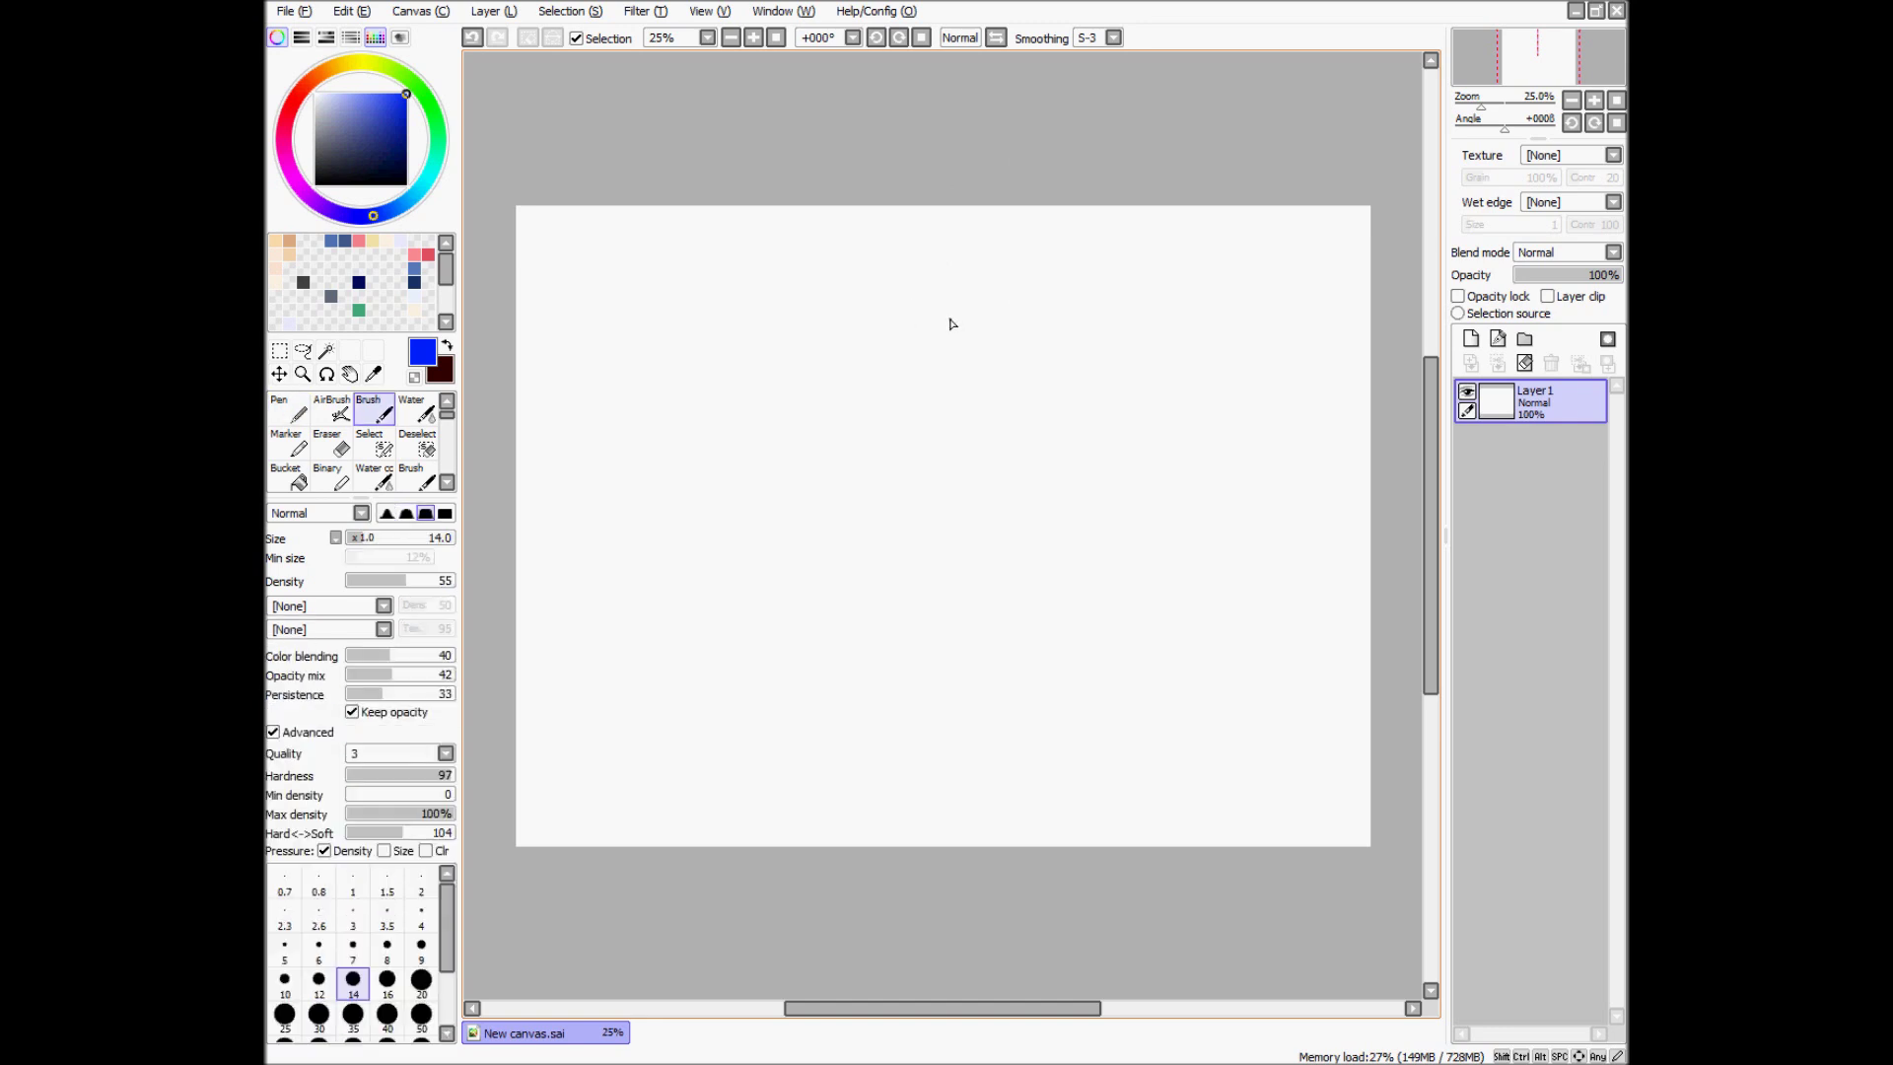
key(v)
key(n)
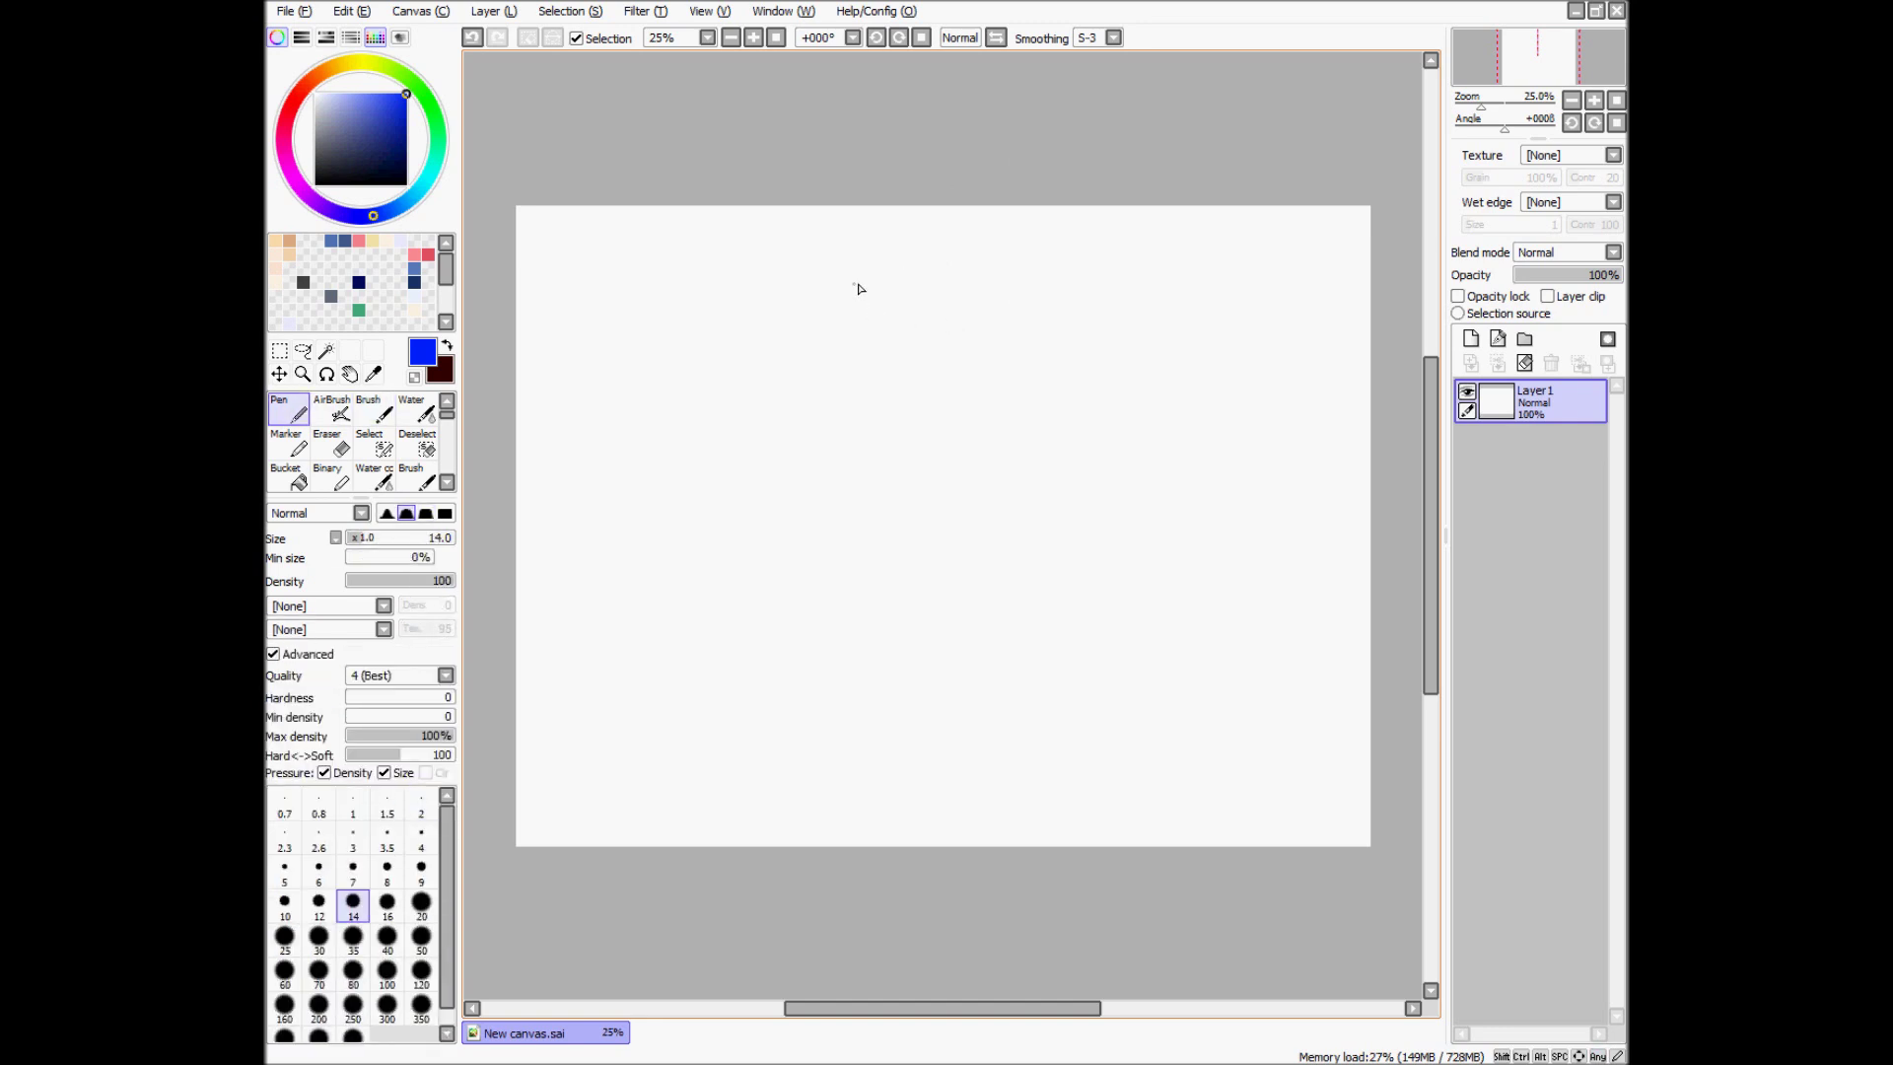
mouse_move(867, 288)
mouse_down()
mouse_move(870, 410)
mouse_move(913, 293)
mouse_move(955, 427)
mouse_move(1035, 306)
mouse_move(1132, 469)
mouse_move(1159, 320)
mouse_up()
Step: Try the airbrush and brush, then draw another blue pen eight left of the first
key(v)
key(b)
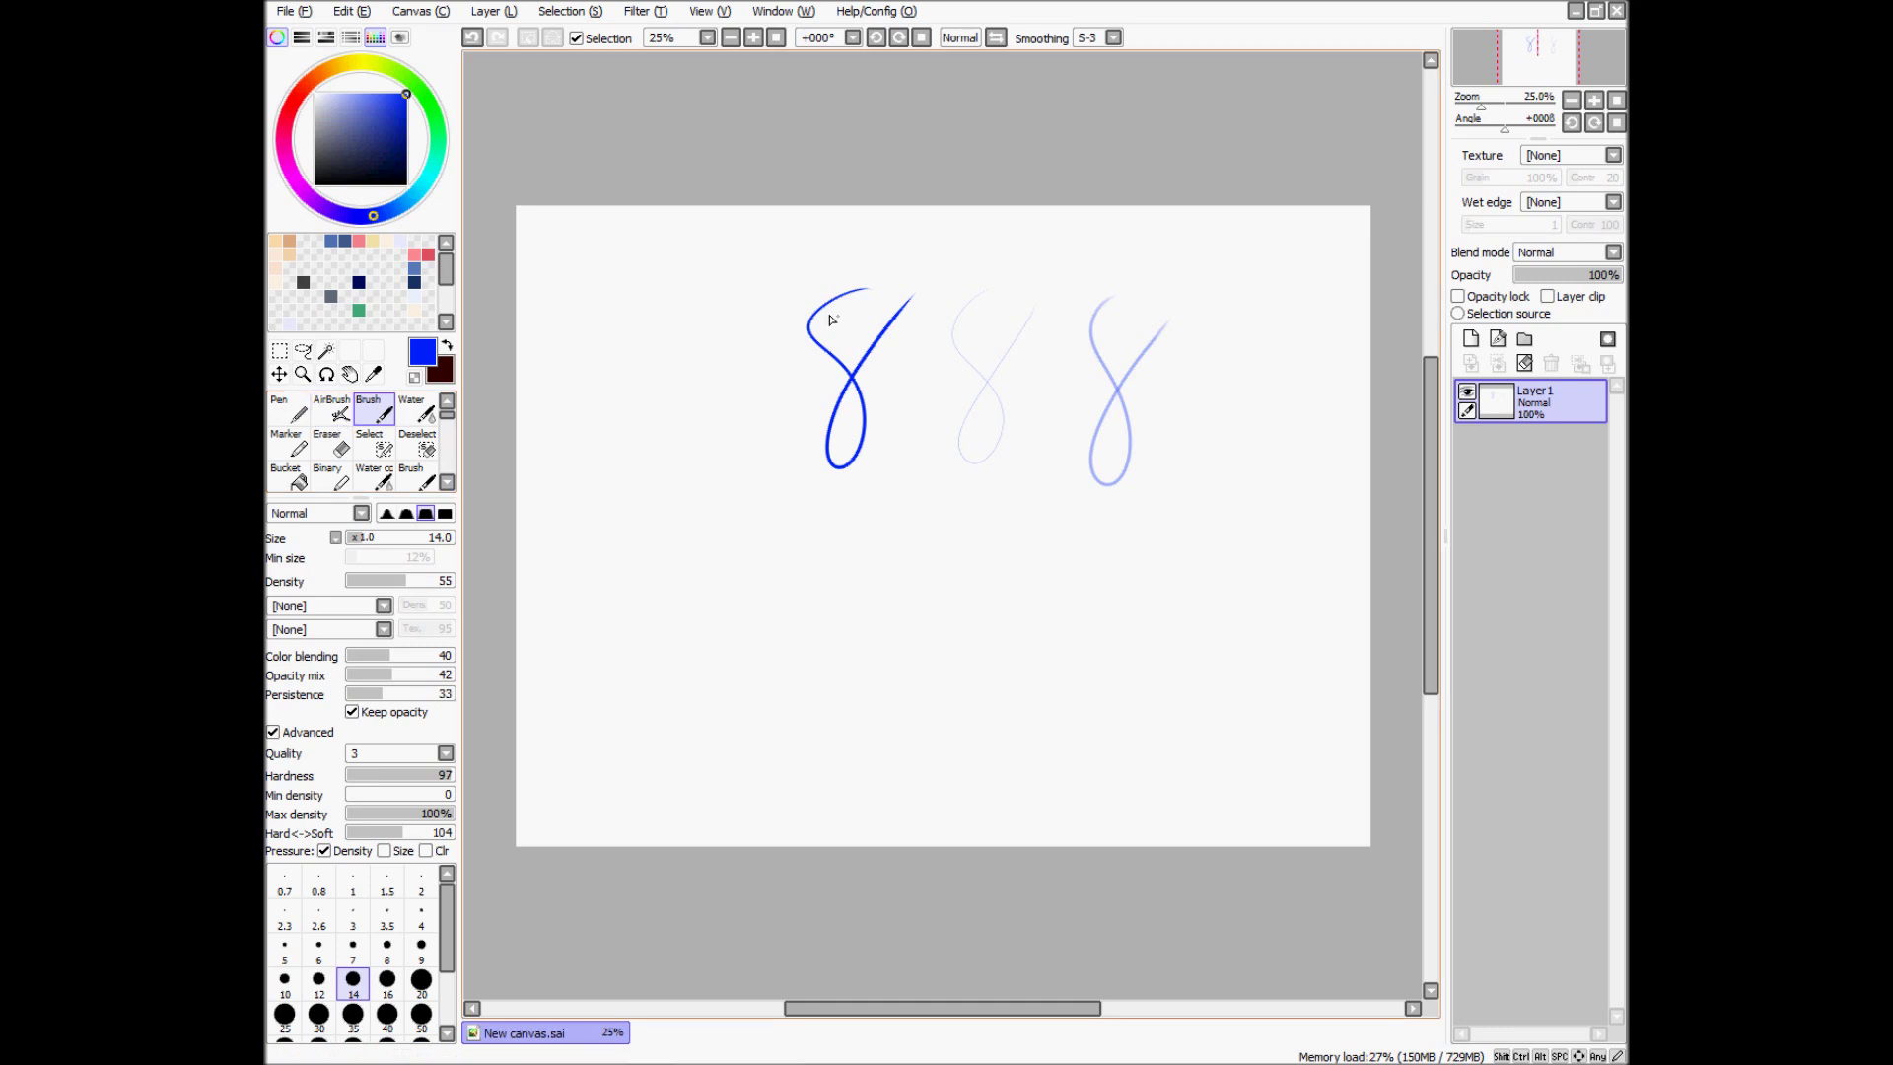
key(n)
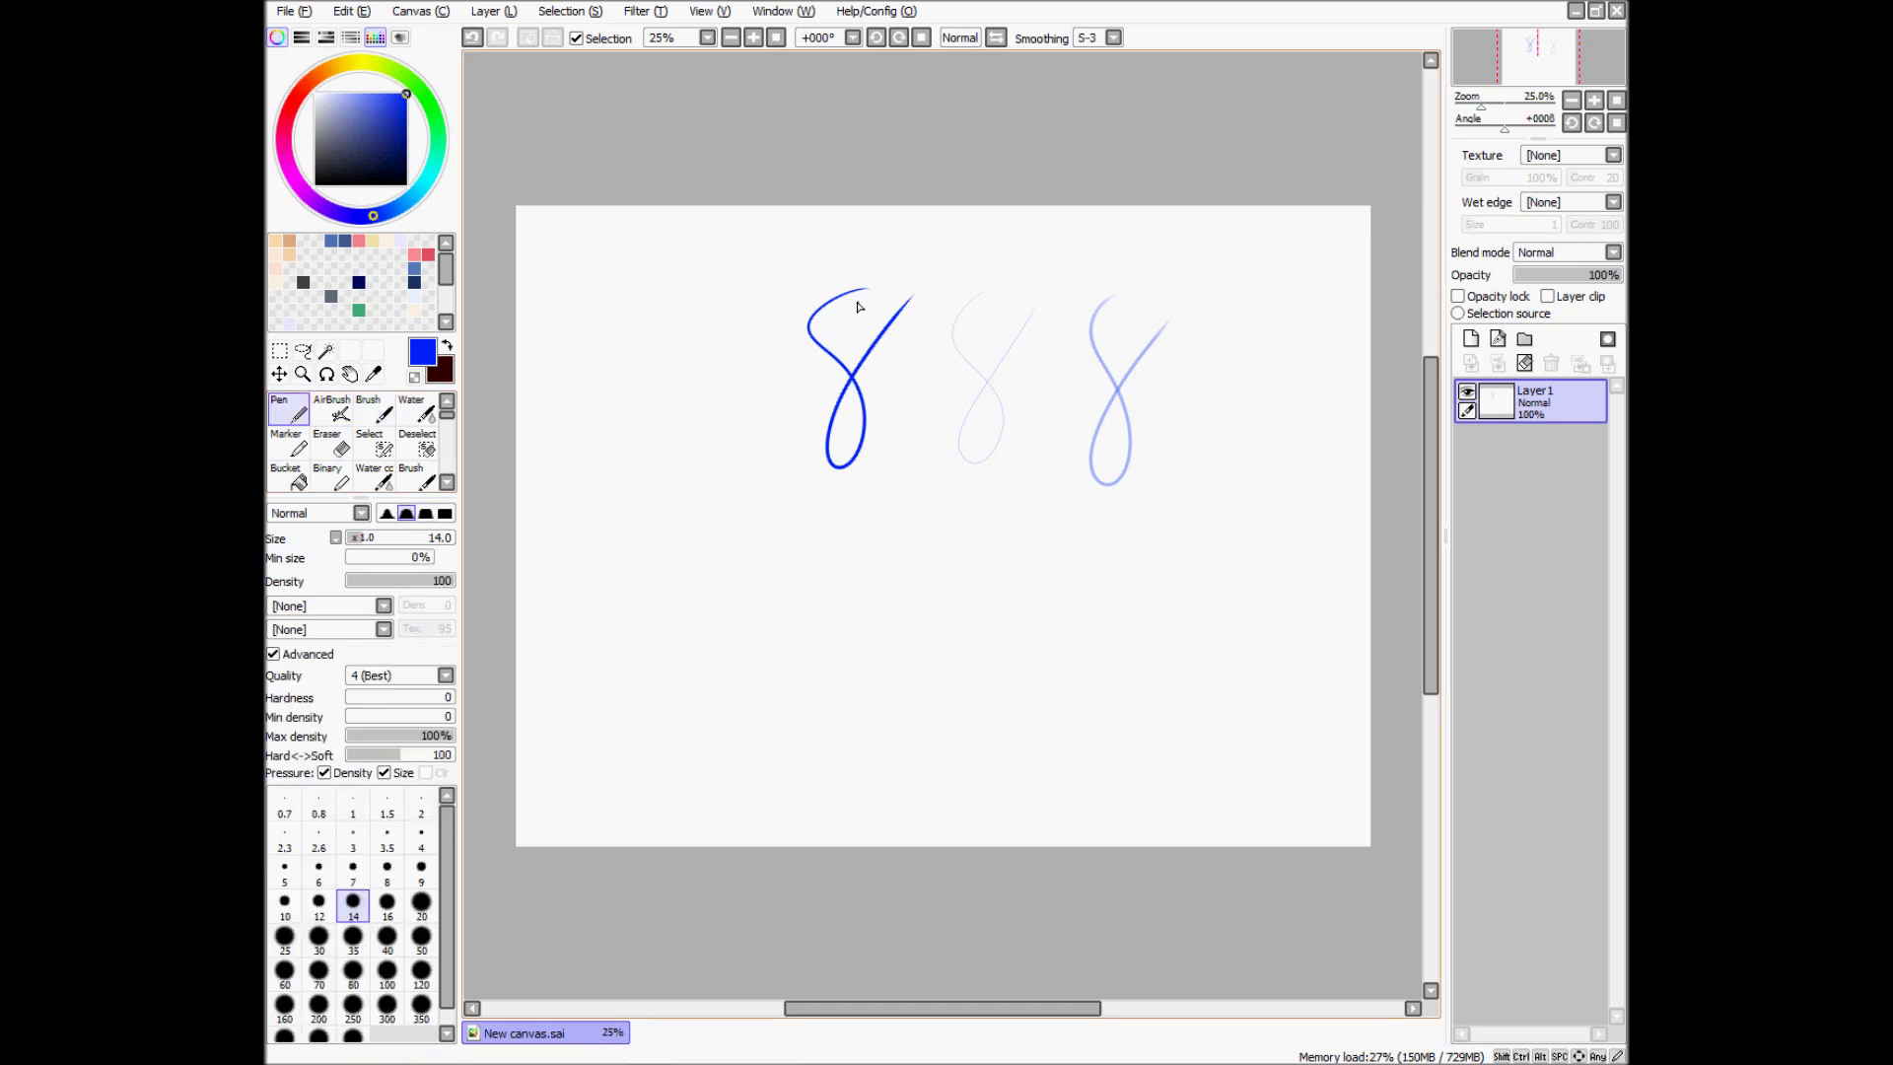
mouse_move(808, 288)
mouse_down()
mouse_move(778, 476)
mouse_move(836, 326)
mouse_up()
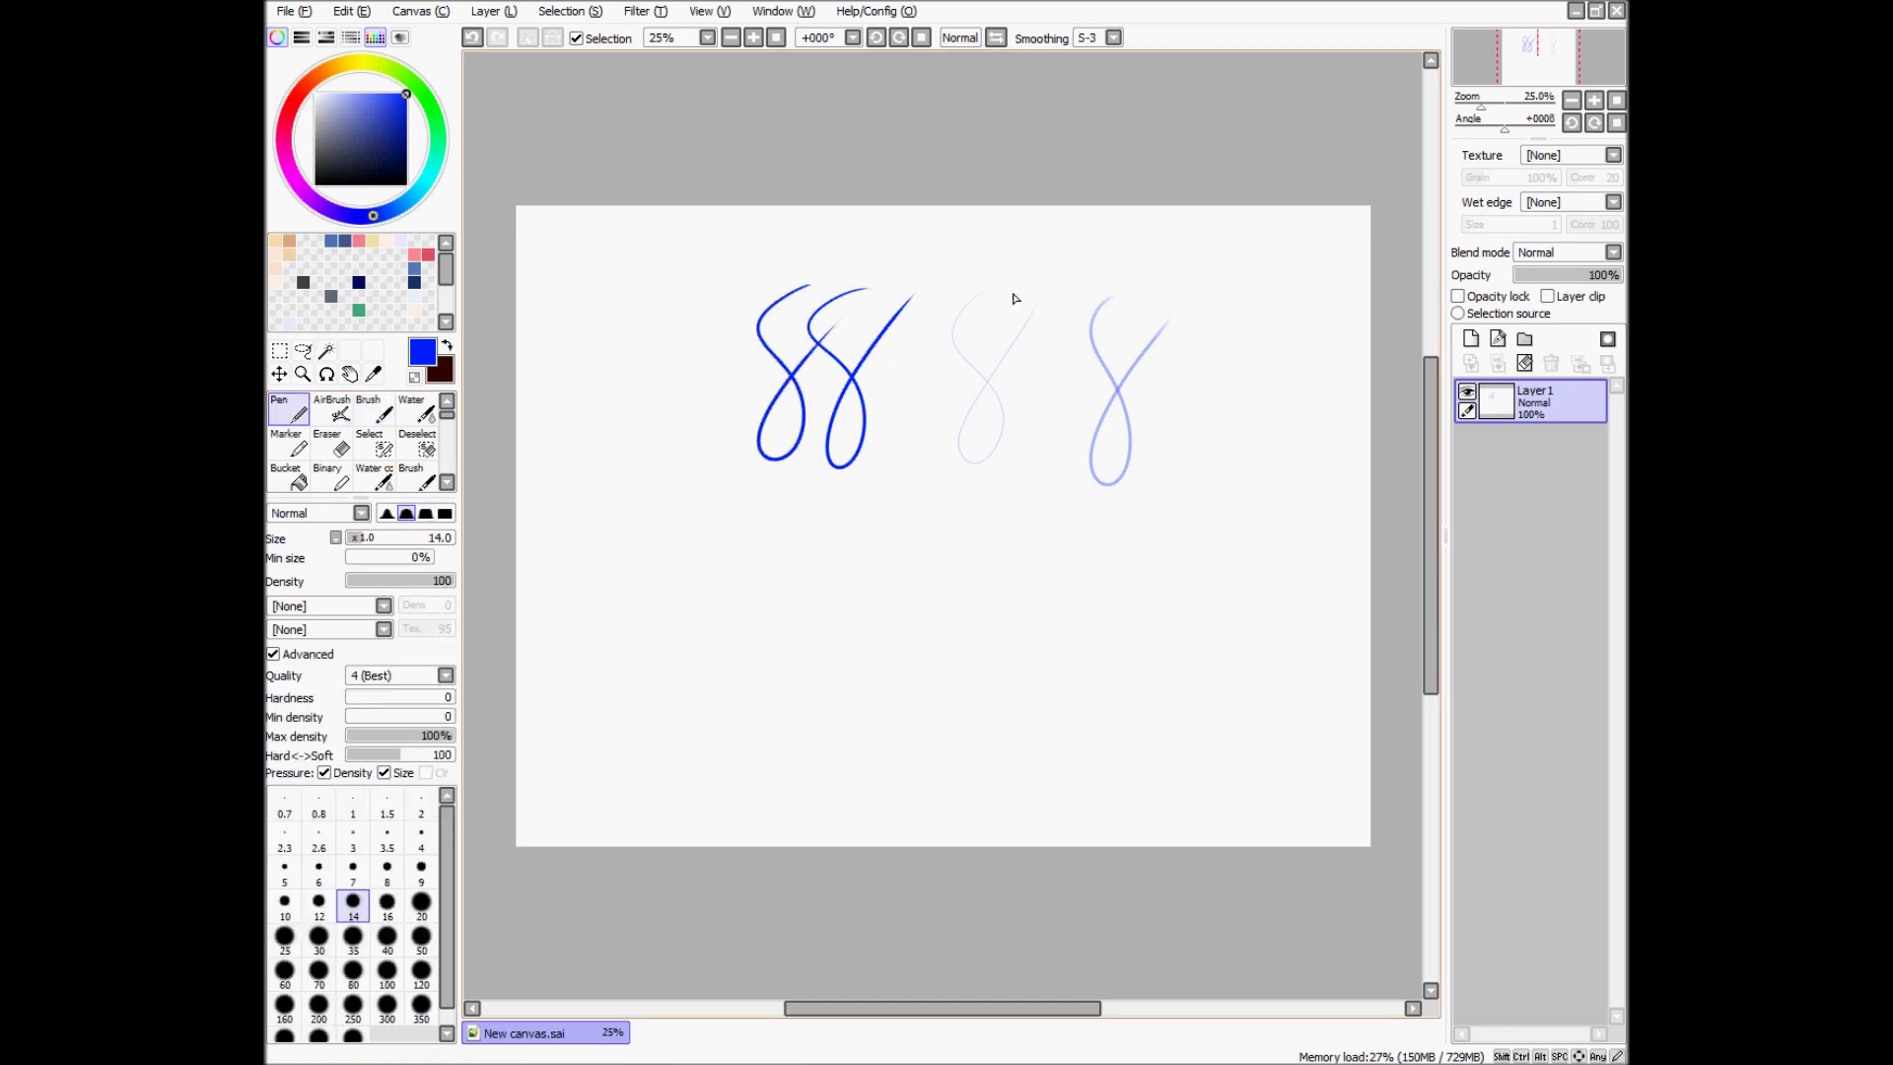
Step: Trace a faint airbrush eight over the pale third eight
key(v)
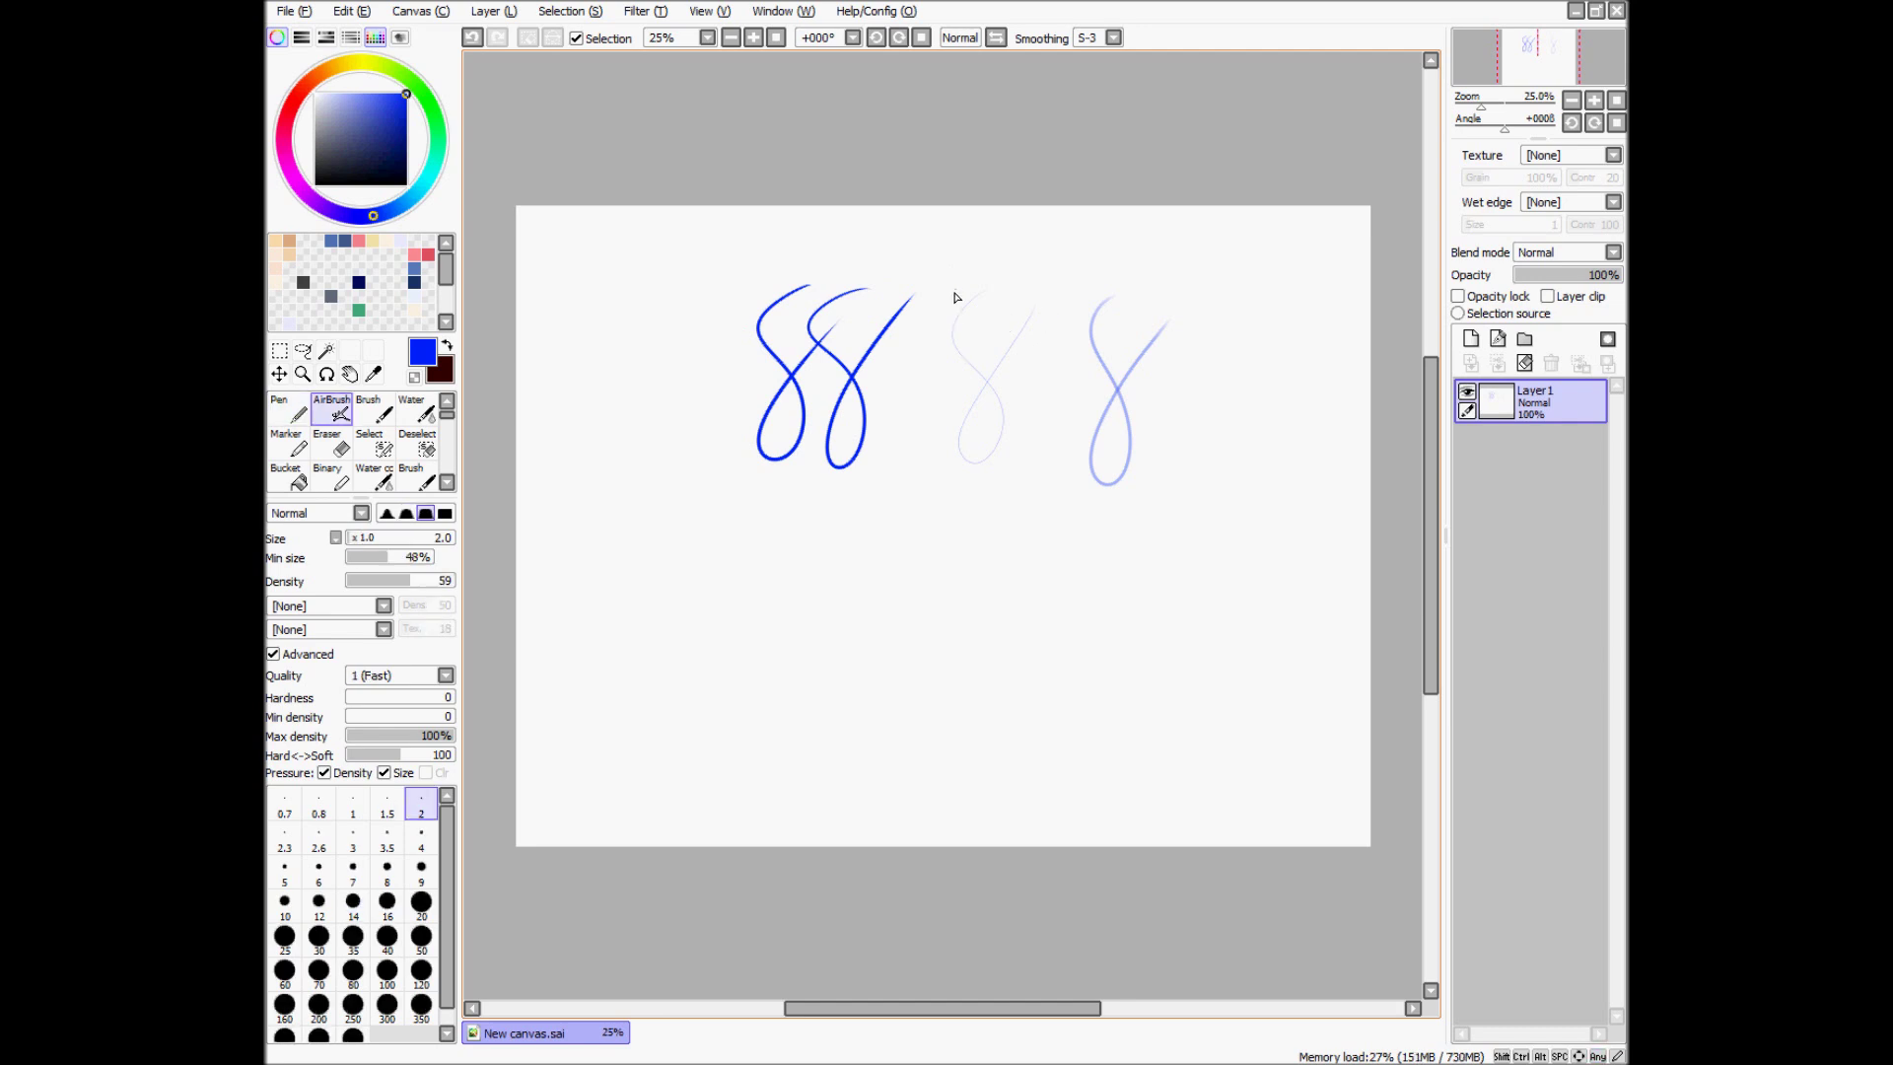
mouse_move(954, 296)
mouse_down()
mouse_move(947, 382)
mouse_move(1006, 459)
mouse_move(997, 341)
mouse_move(1067, 340)
mouse_move(1132, 496)
mouse_move(1111, 338)
mouse_move(1139, 290)
mouse_move(1110, 290)
mouse_move(1070, 412)
mouse_up()
key(b)
key(e)
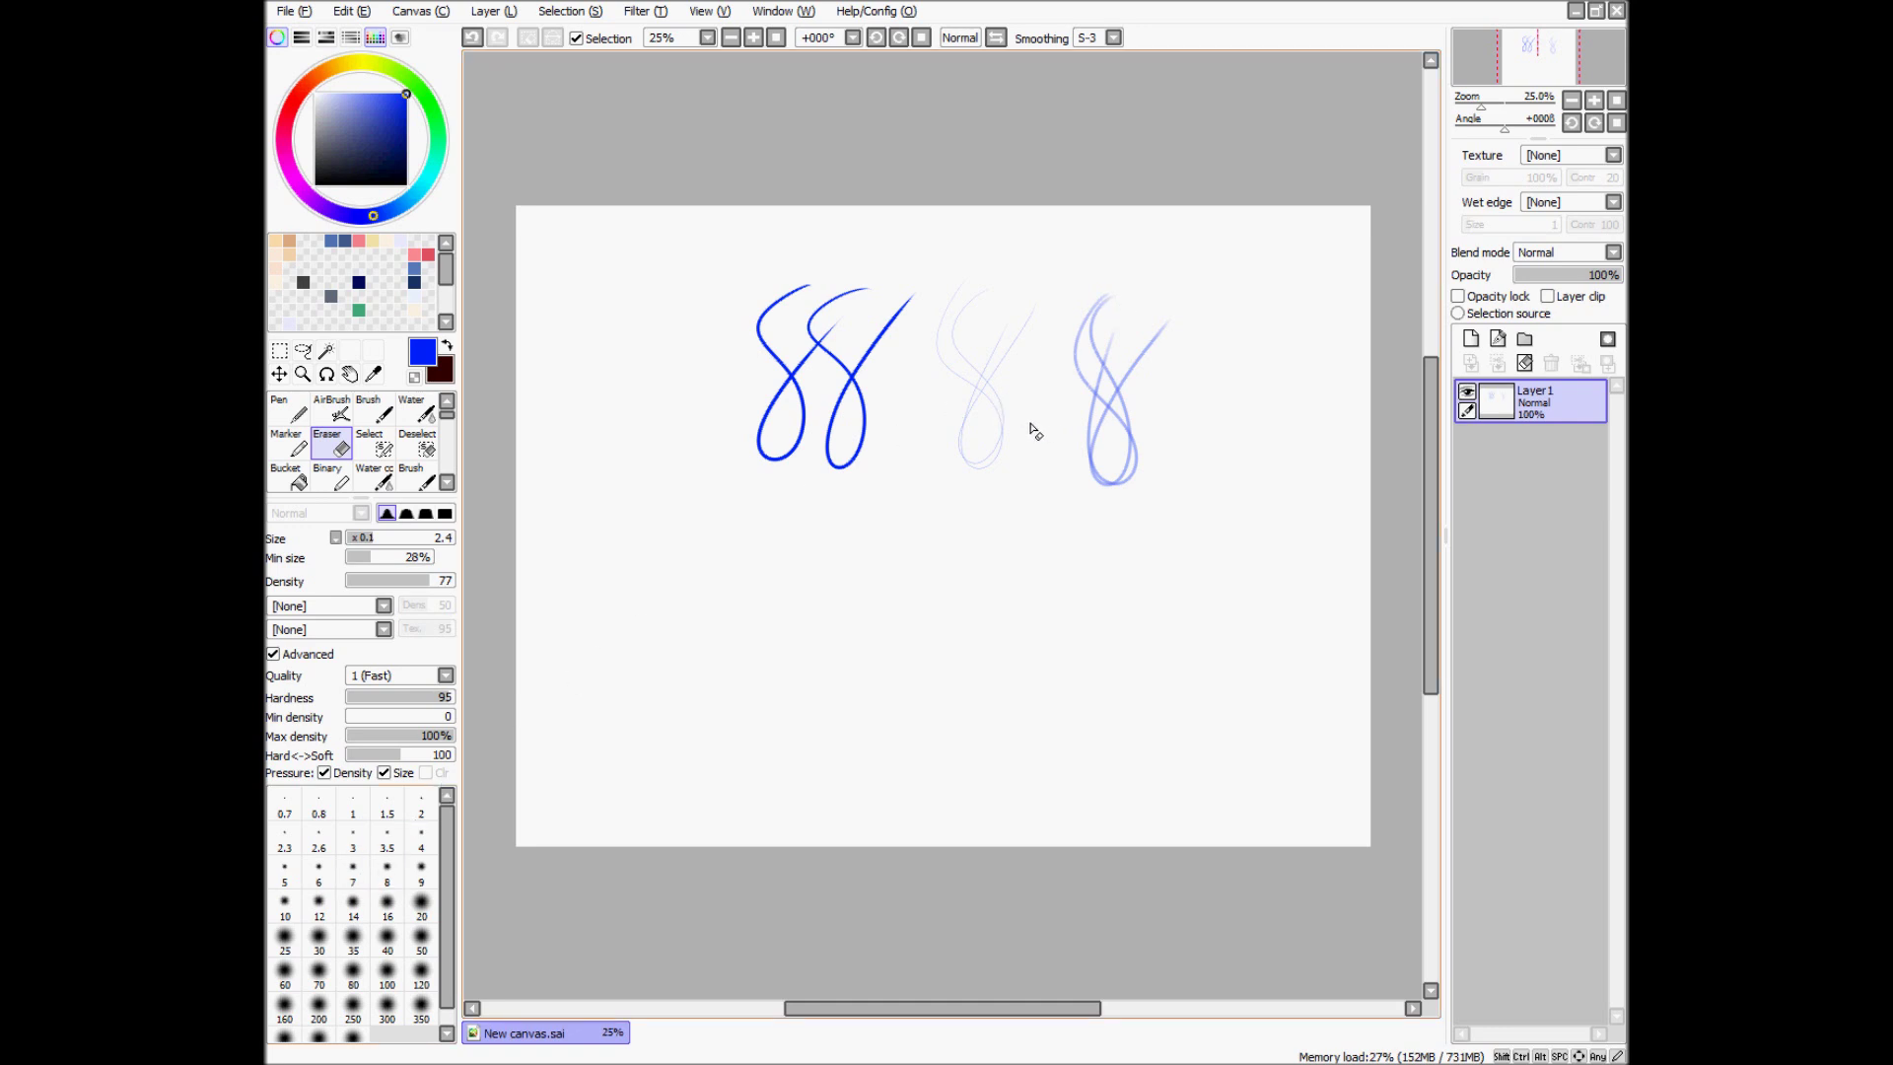
Step: Fade the bottom of the third eight with a resized eraser, then draw a thick, enlarged blue pen stroke
mouse_move(985, 448)
mouse_down()
mouse_move(900, 519)
mouse_move(937, 557)
mouse_move(934, 533)
mouse_move(1128, 553)
mouse_move(946, 533)
mouse_move(1052, 570)
mouse_move(967, 532)
mouse_up()
mouse_move(1109, 463)
mouse_down()
mouse_move(1135, 332)
mouse_move(772, 380)
mouse_move(1166, 411)
mouse_move(741, 369)
mouse_move(1033, 445)
mouse_move(1038, 394)
mouse_move(1053, 458)
mouse_move(1039, 397)
mouse_up()
key(n)
mouse_move(1077, 372)
mouse_down()
mouse_move(859, 392)
mouse_move(904, 577)
mouse_move(758, 659)
mouse_move(1016, 442)
mouse_up()
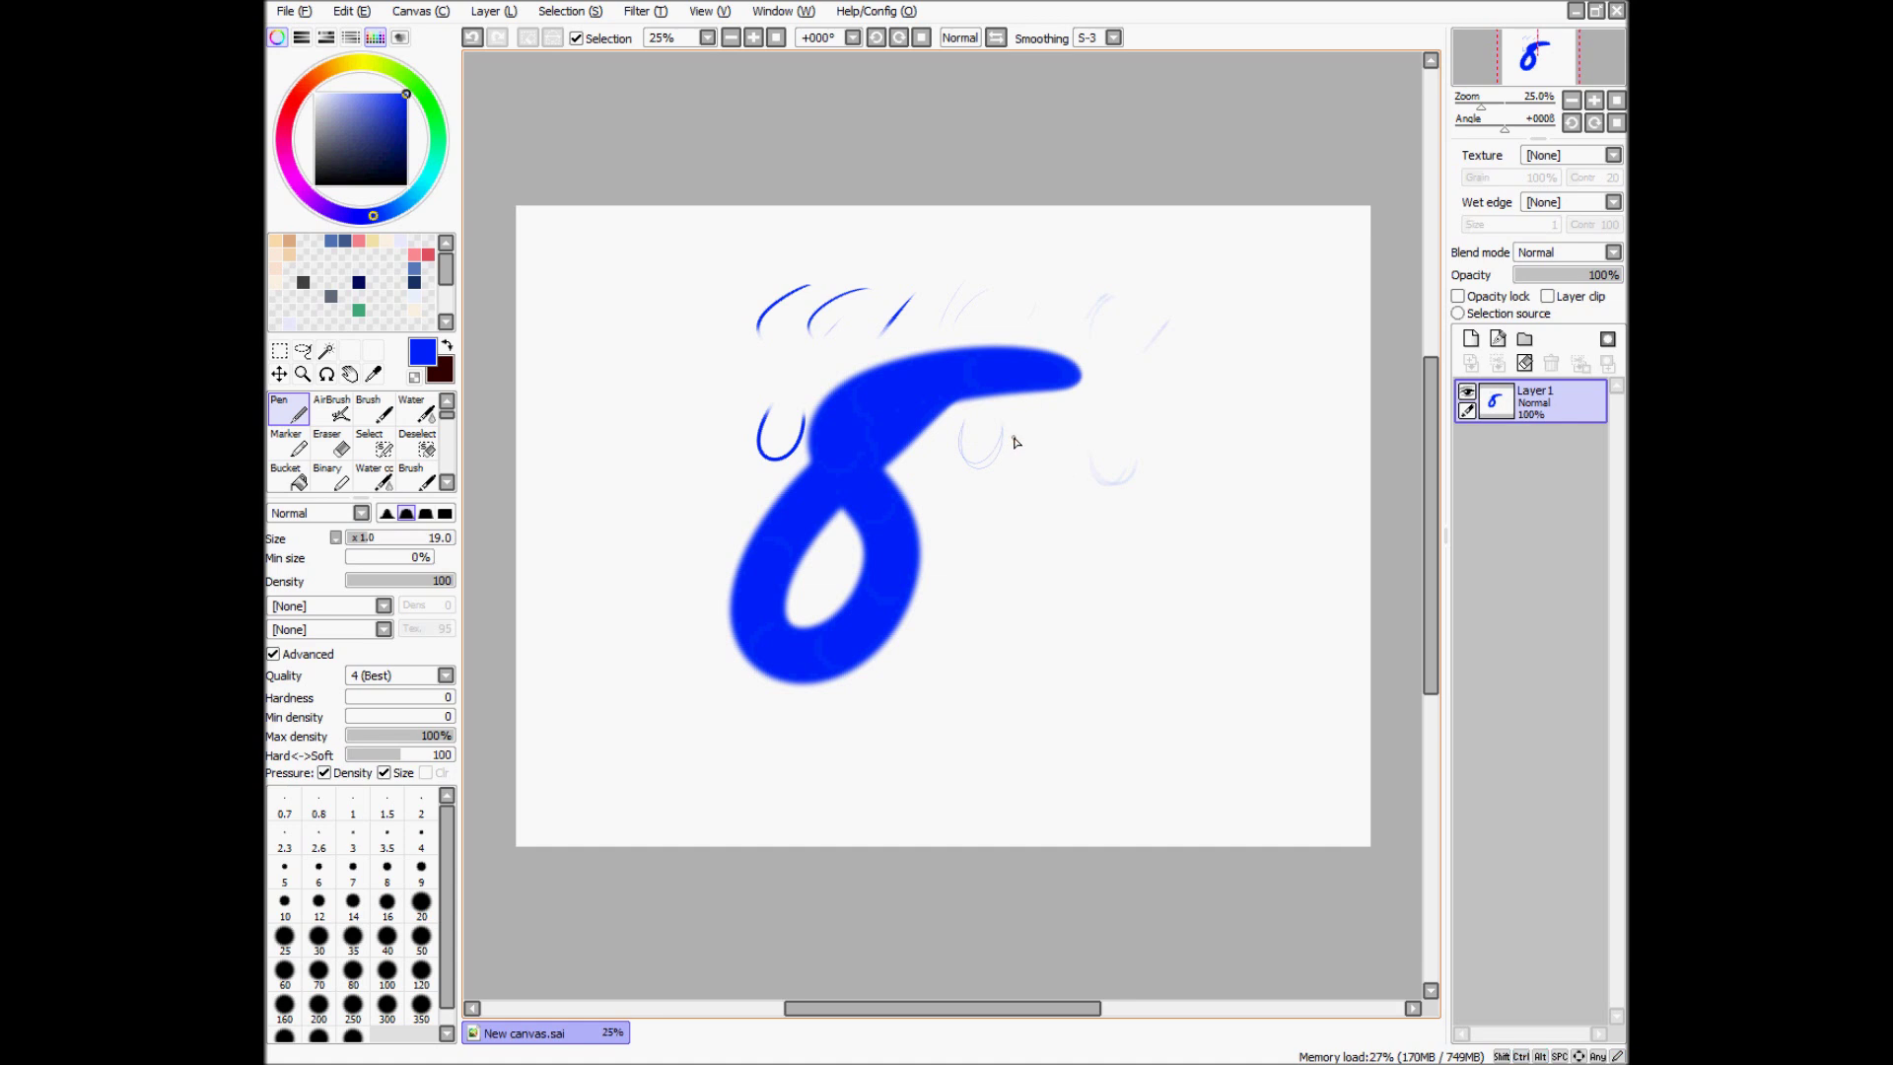
right_click(300, 418)
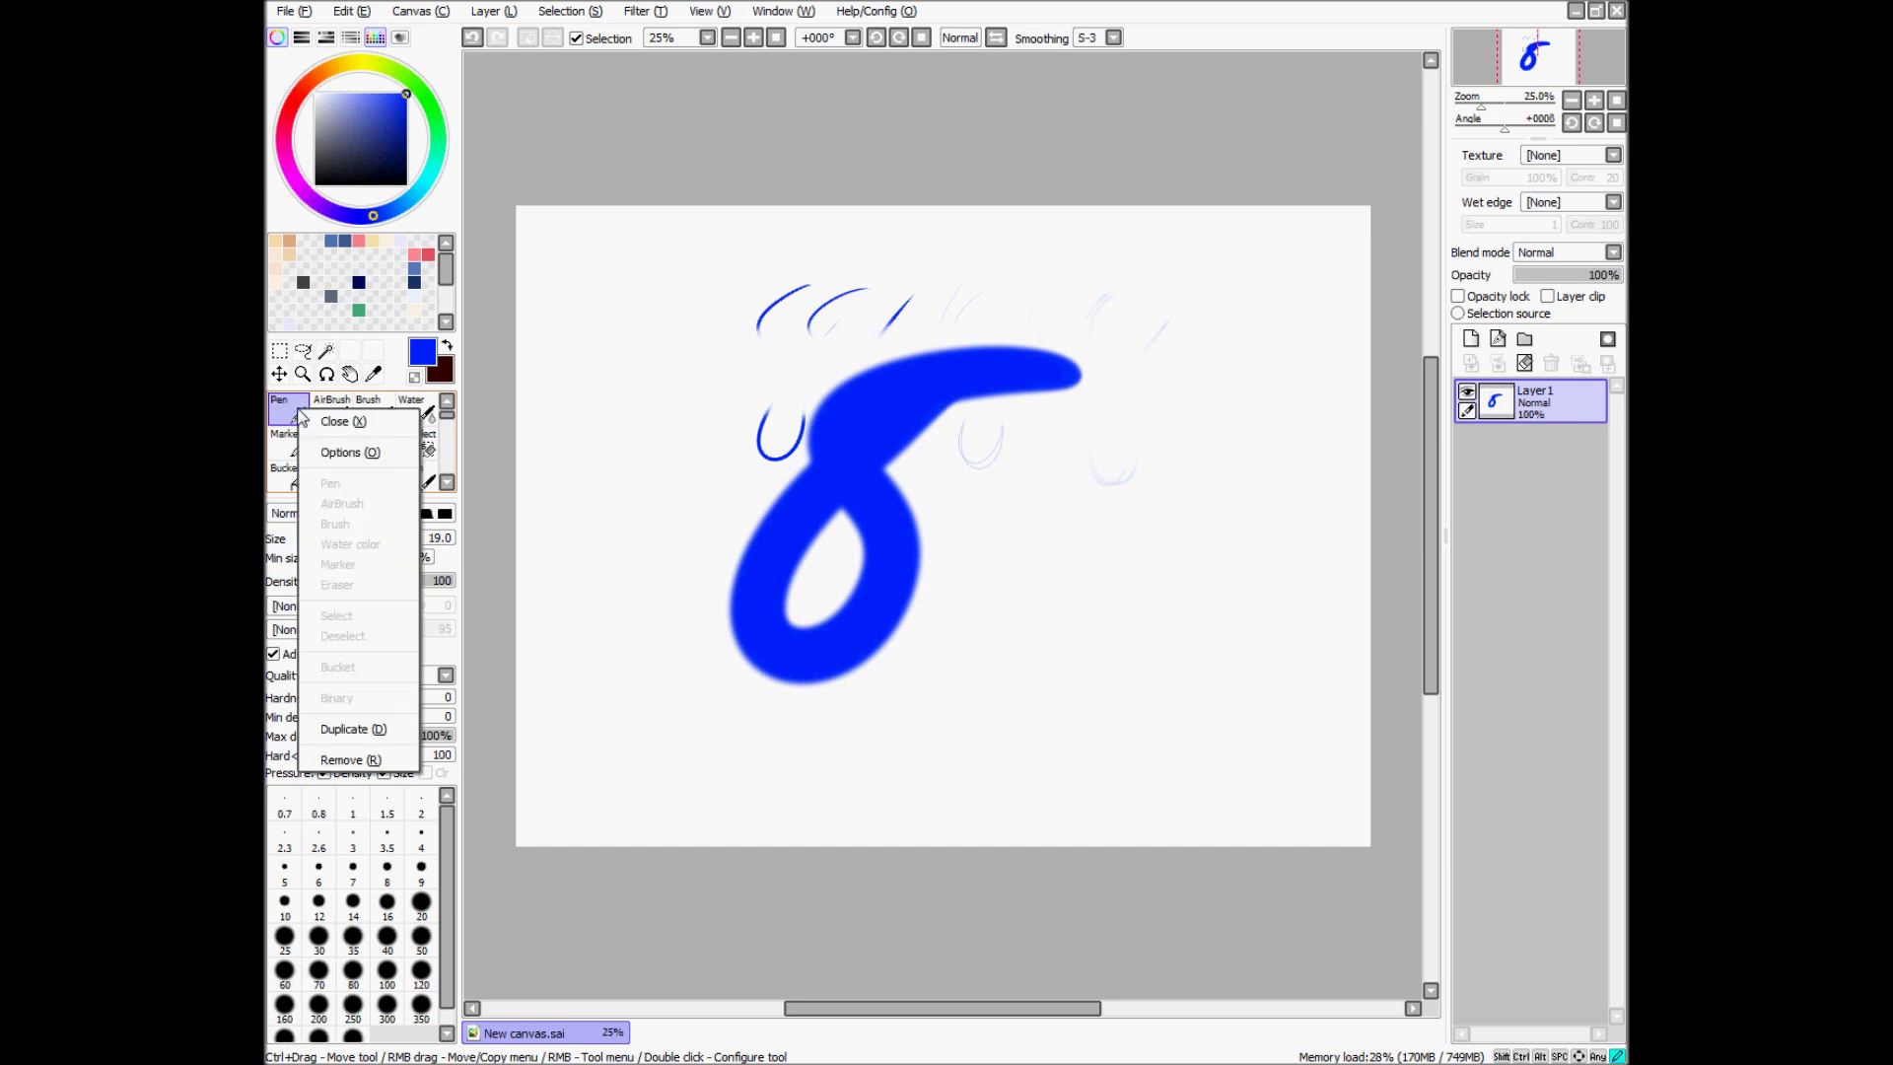
click(340, 453)
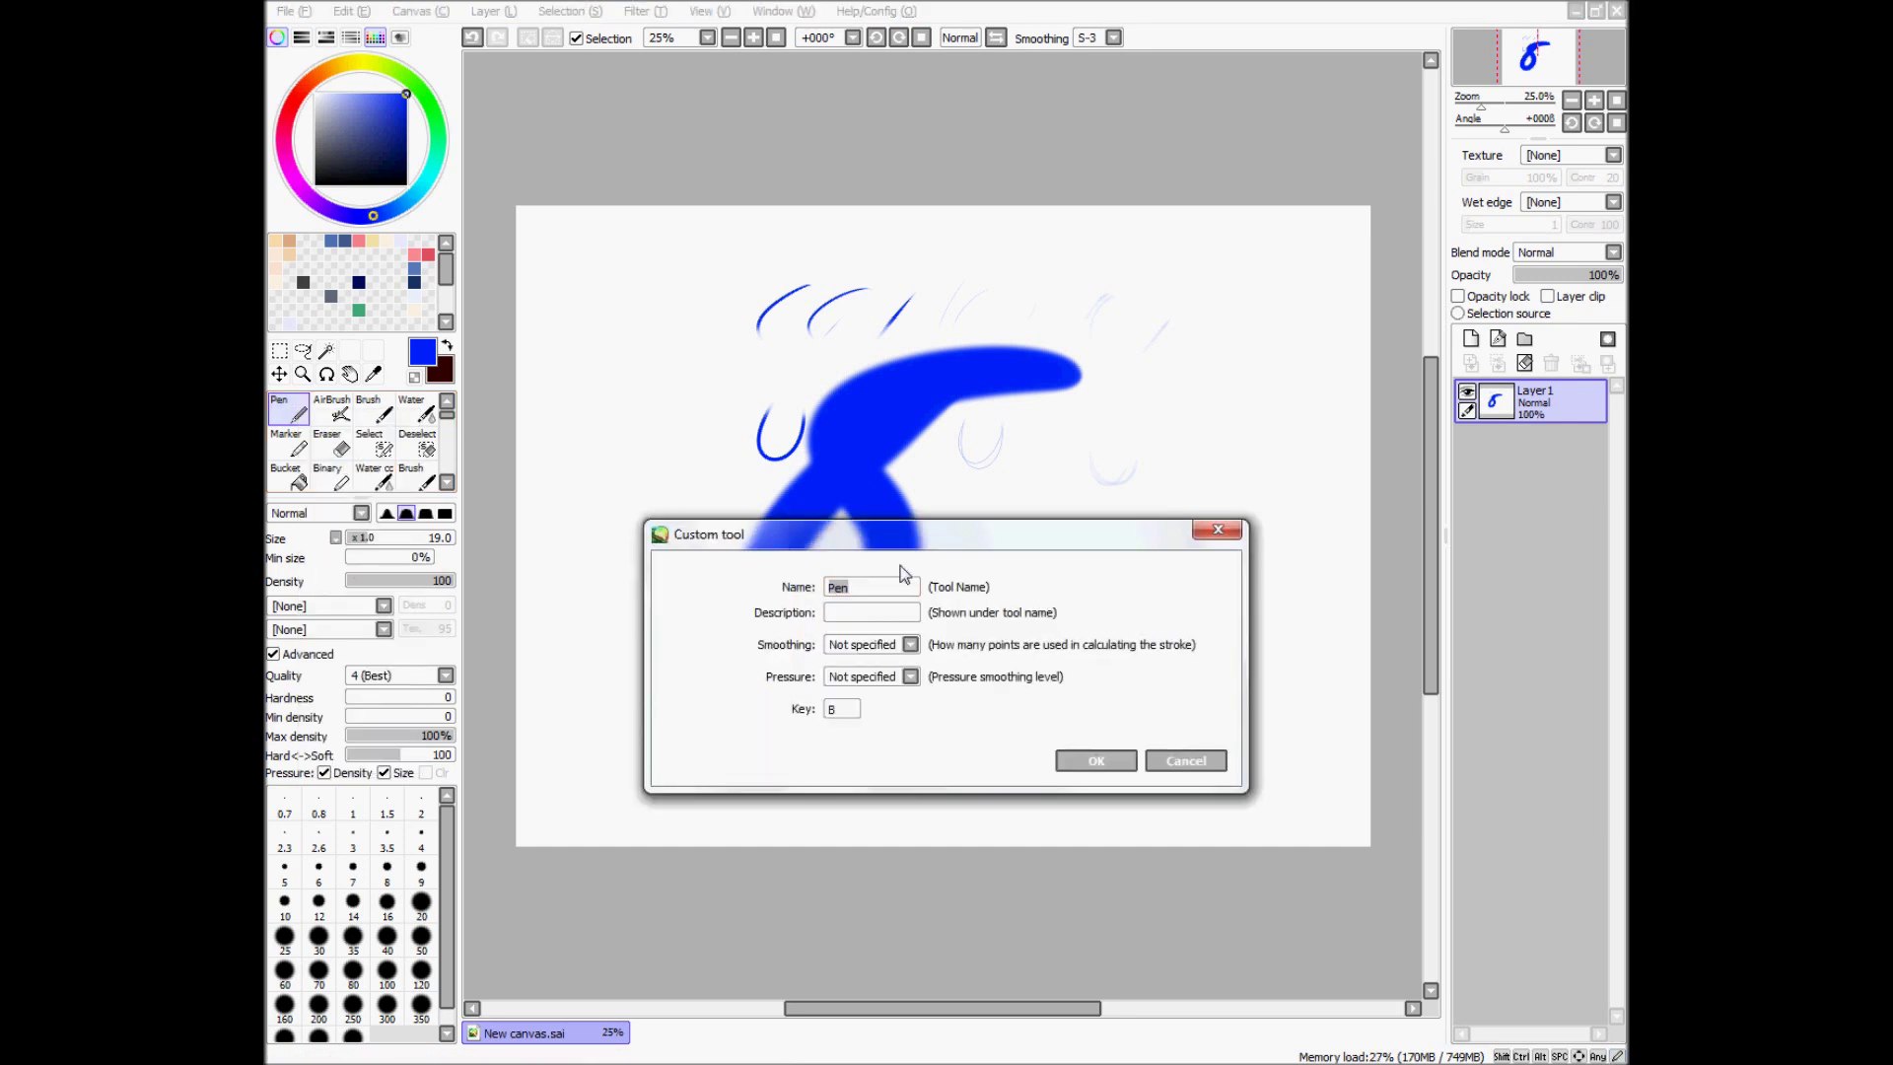
click(841, 709)
click(1095, 760)
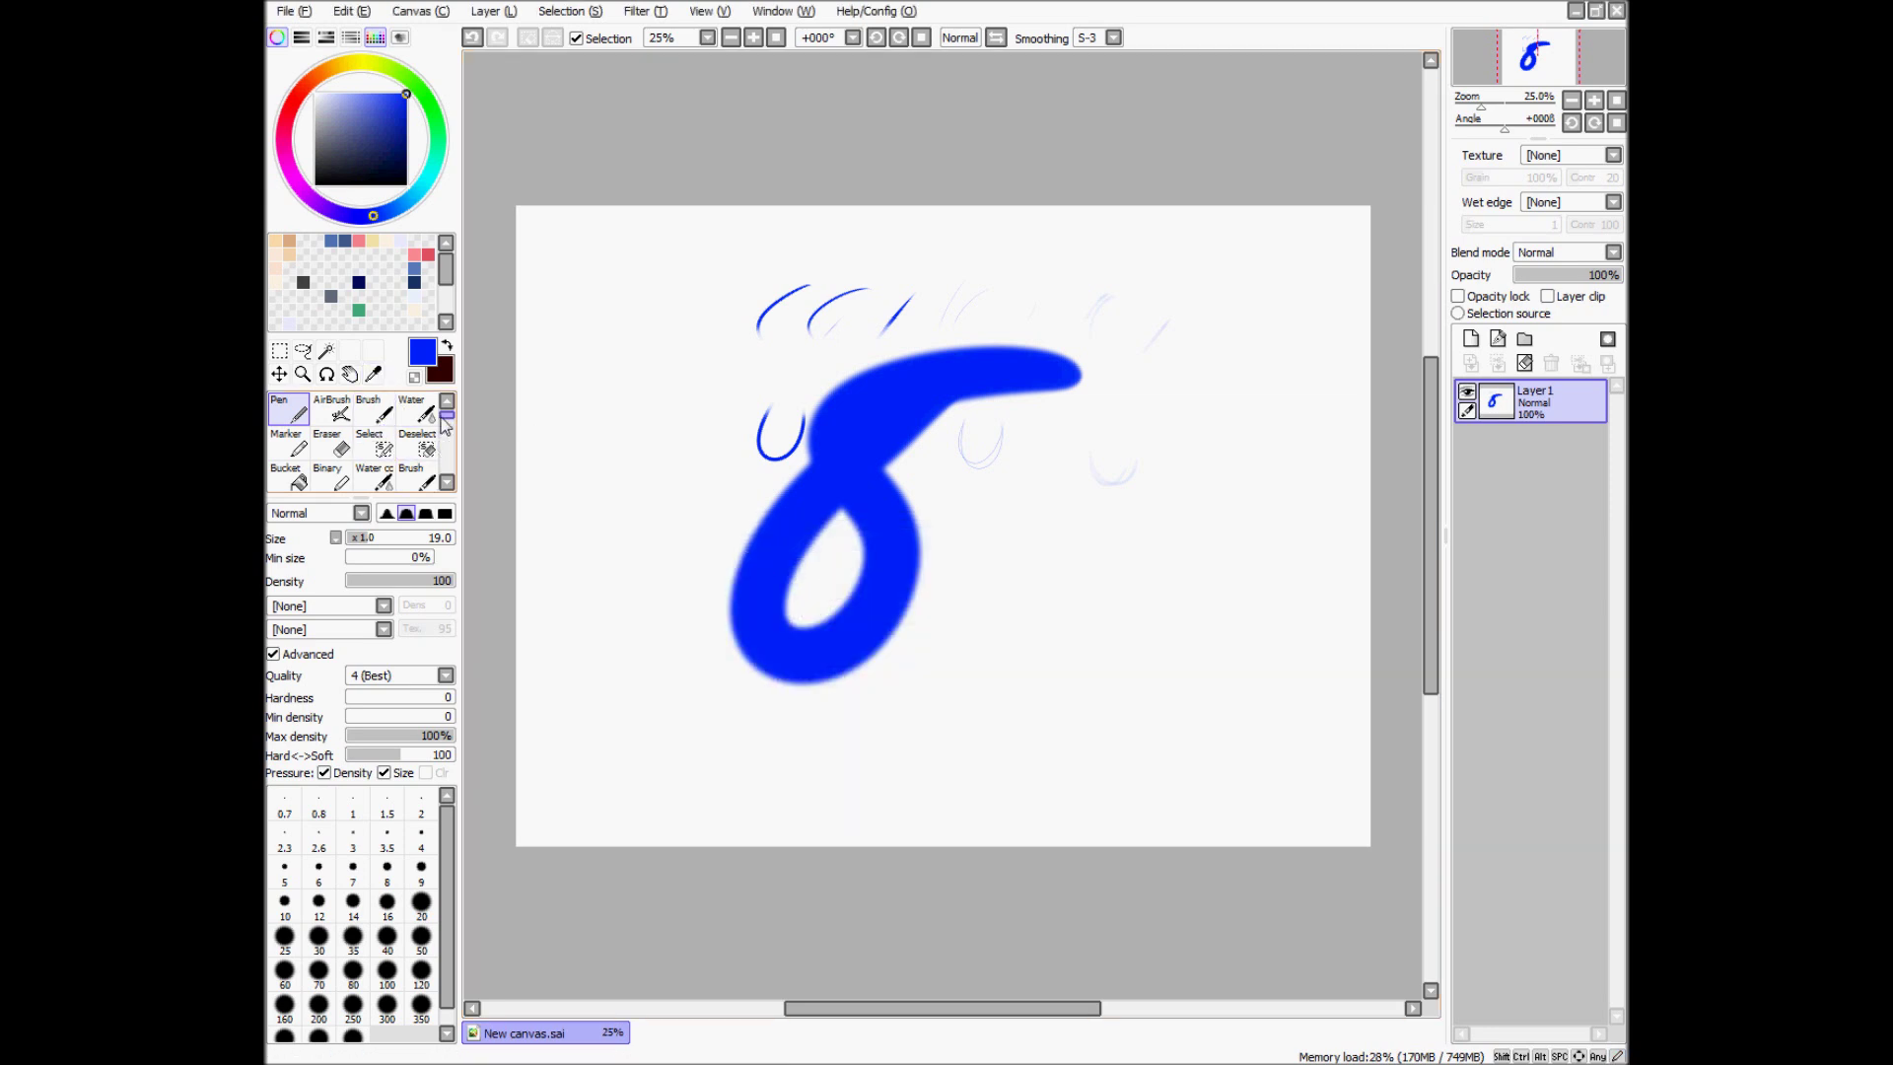
drag(446, 414, 446, 438)
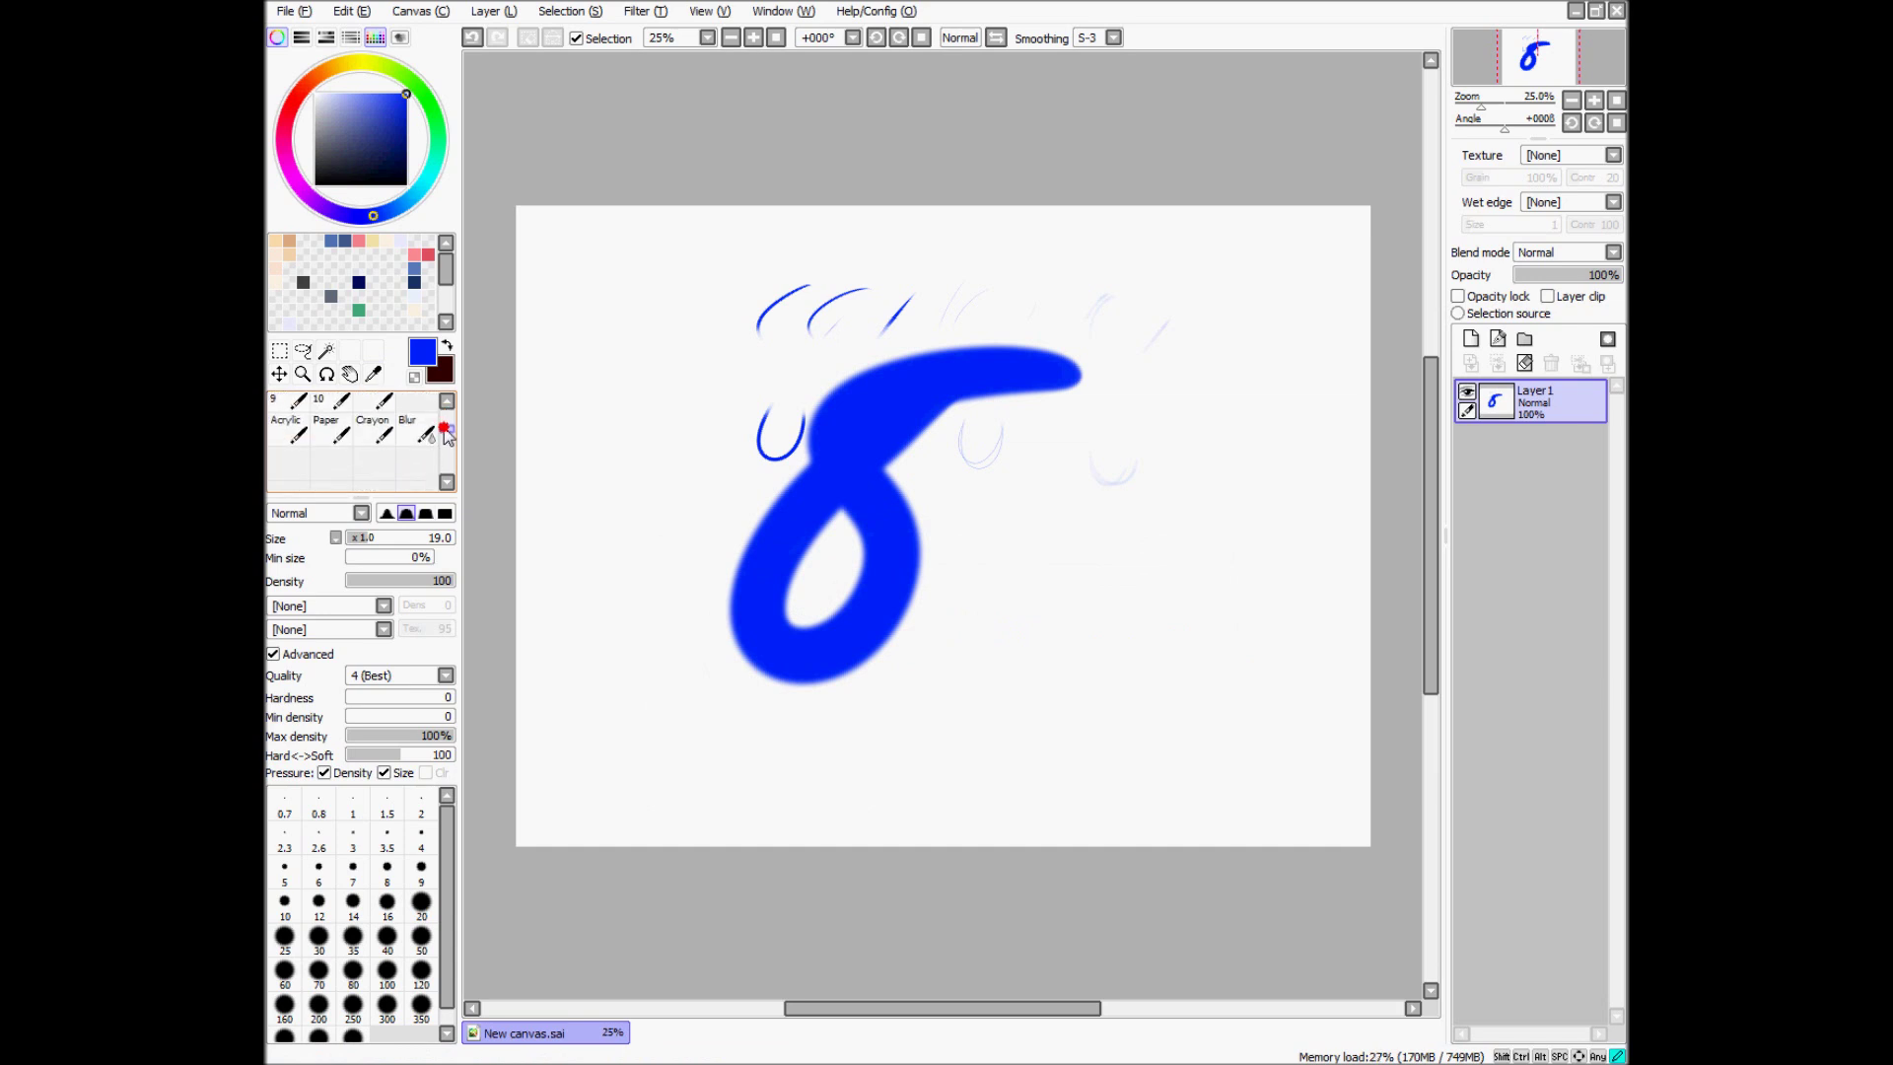
right_click(285, 474)
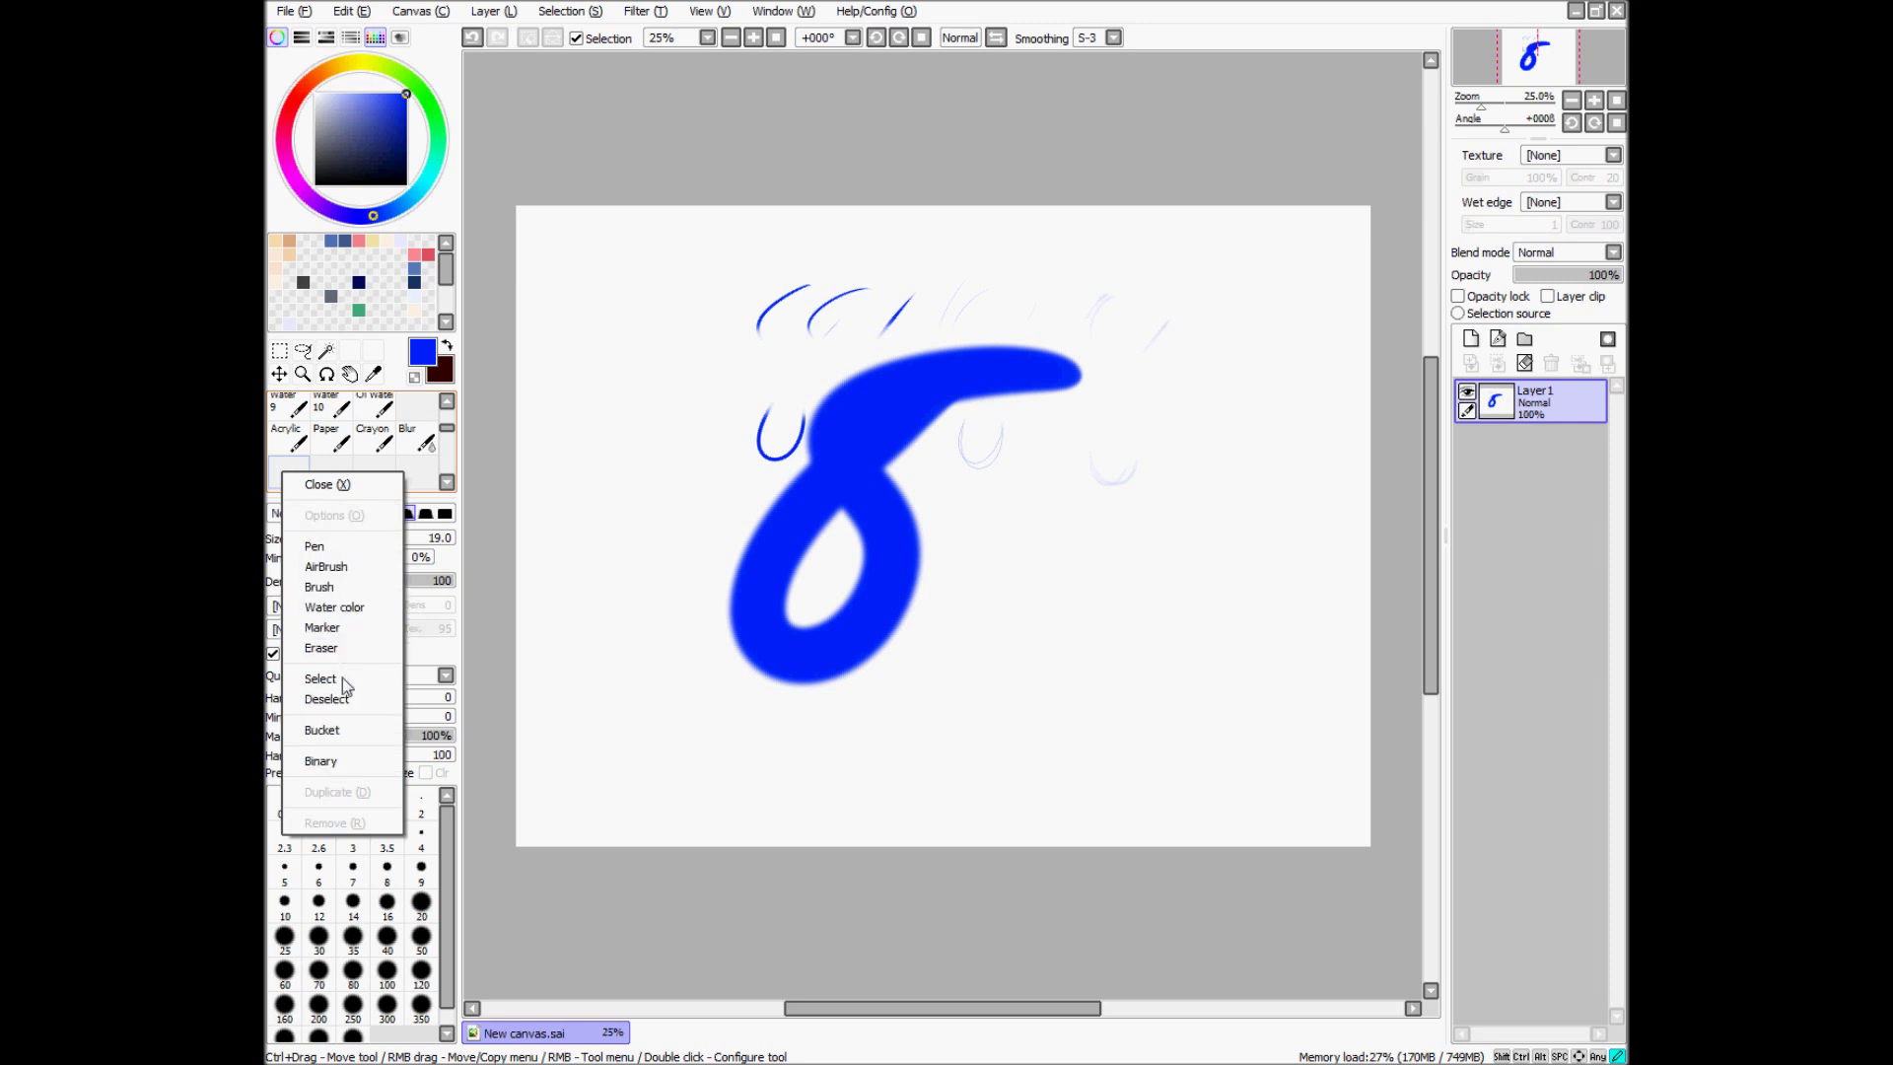
click(422, 490)
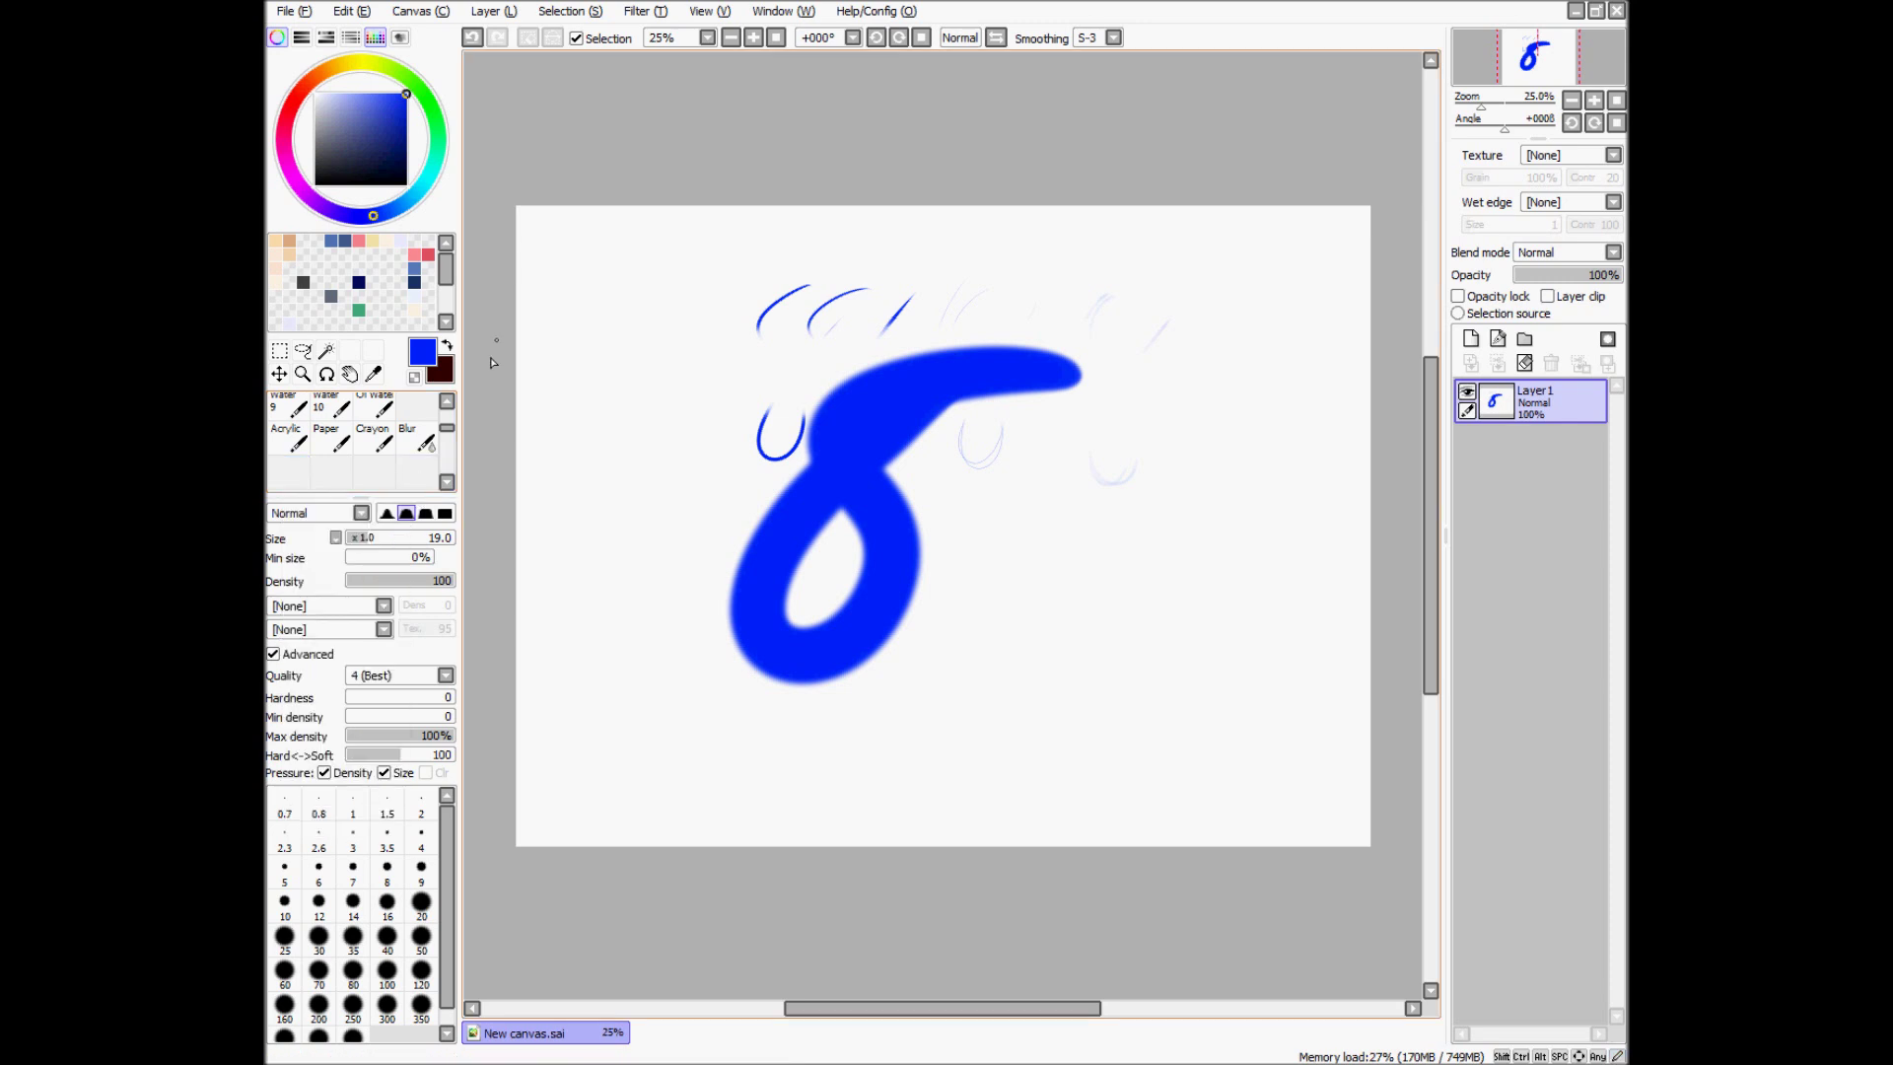
click(449, 405)
click(447, 404)
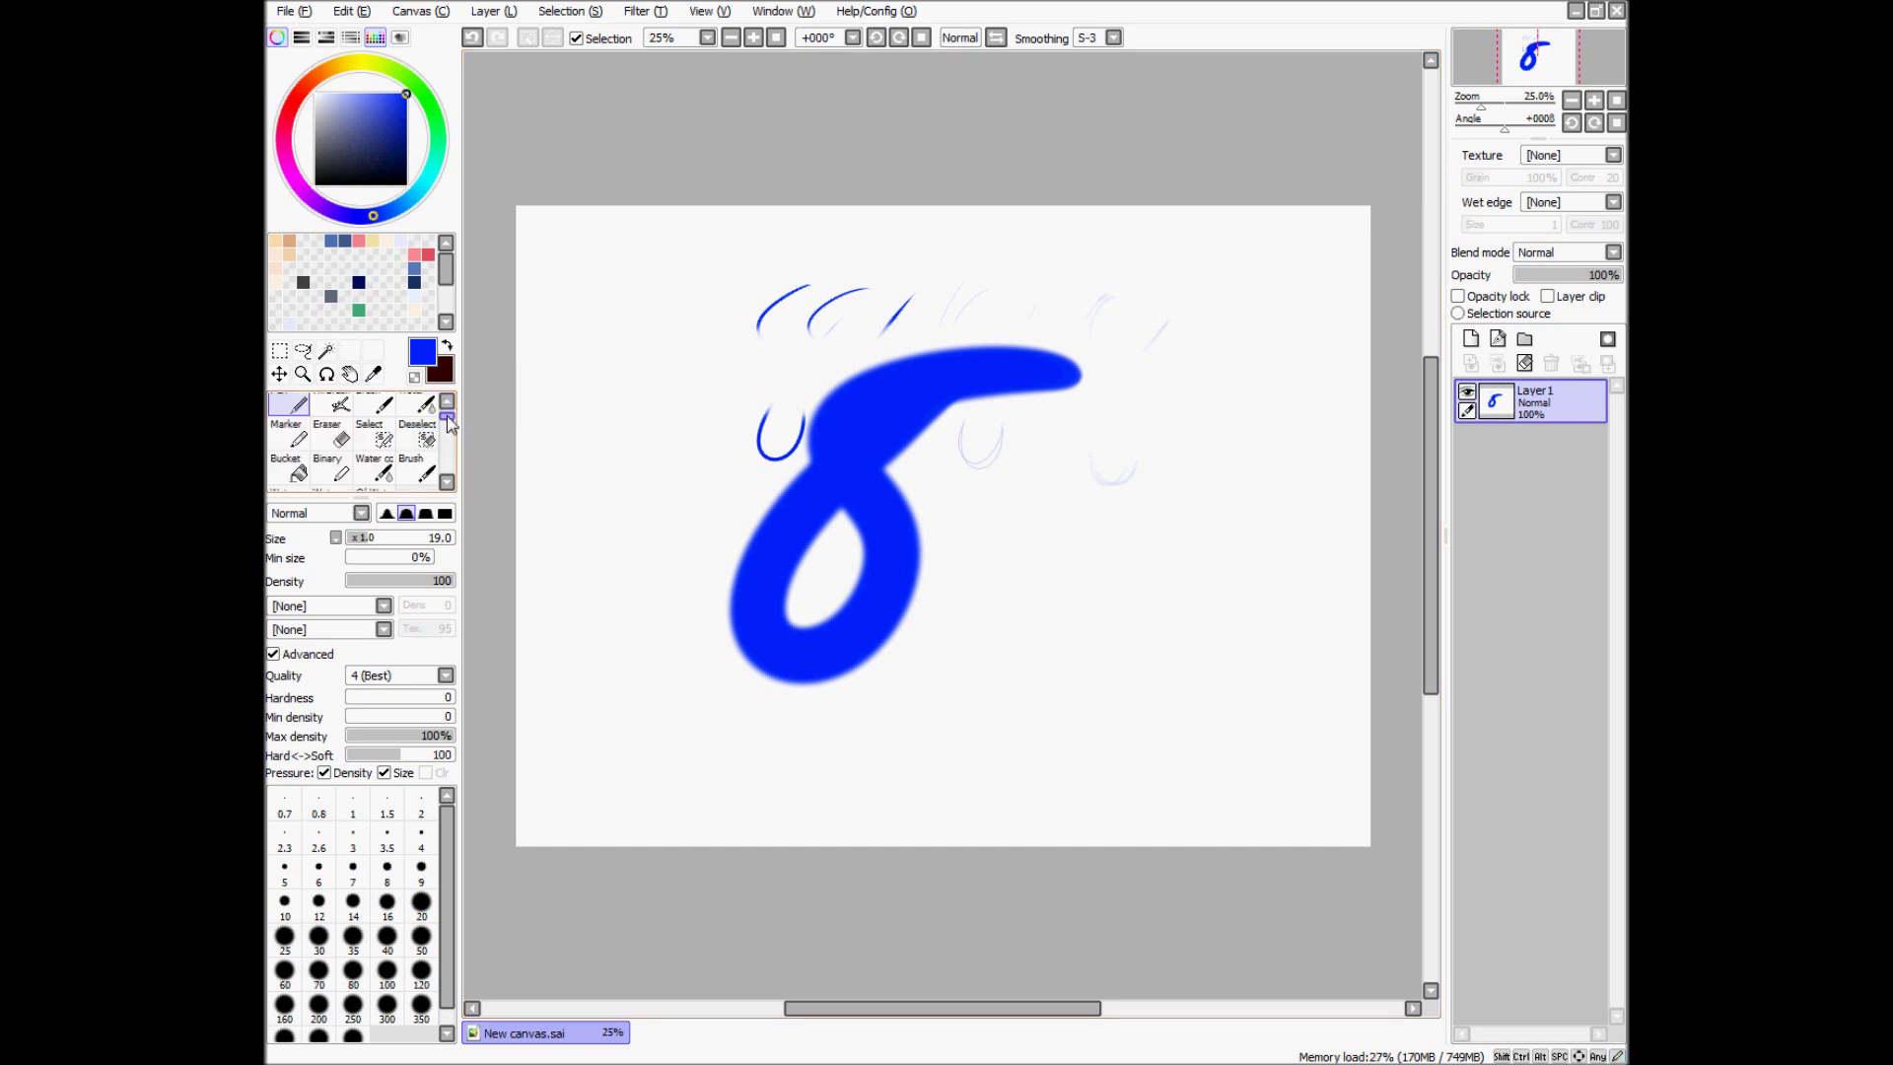
click(447, 404)
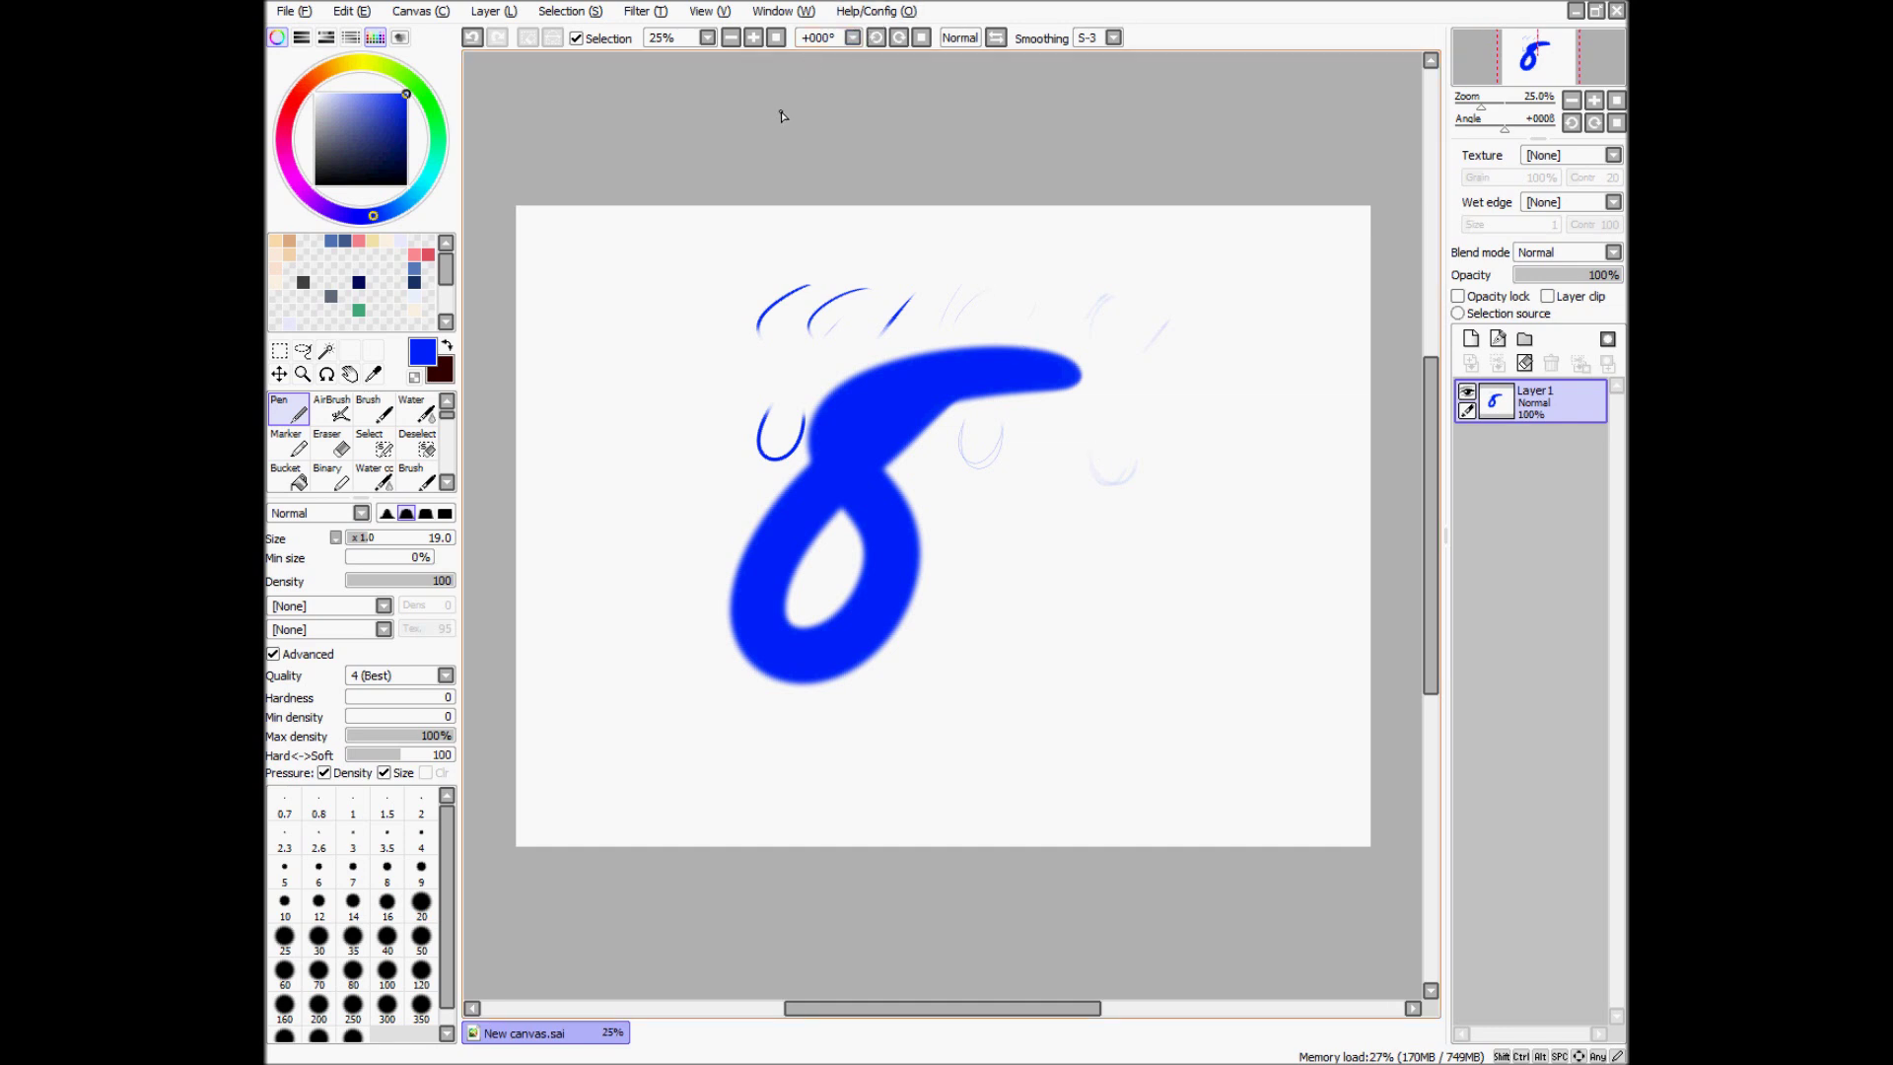
click(882, 12)
click(883, 12)
click(880, 16)
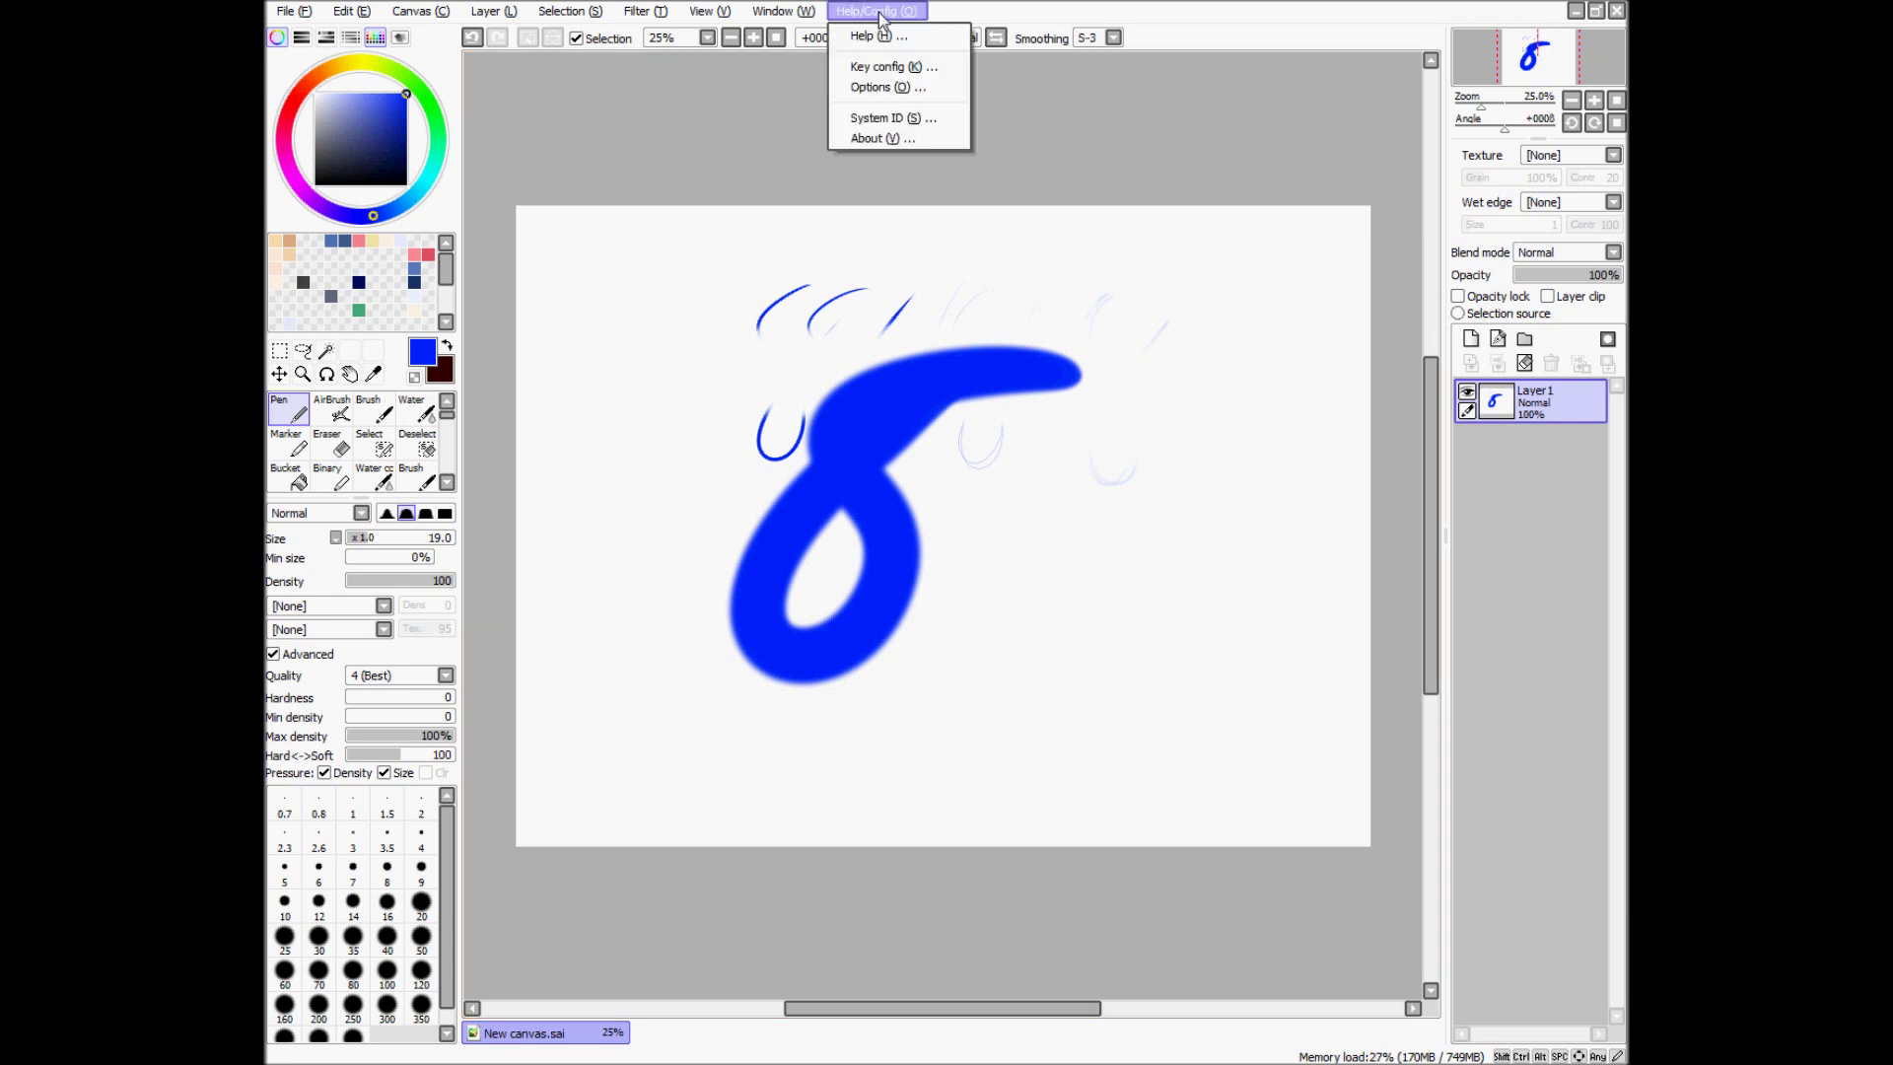
click(890, 74)
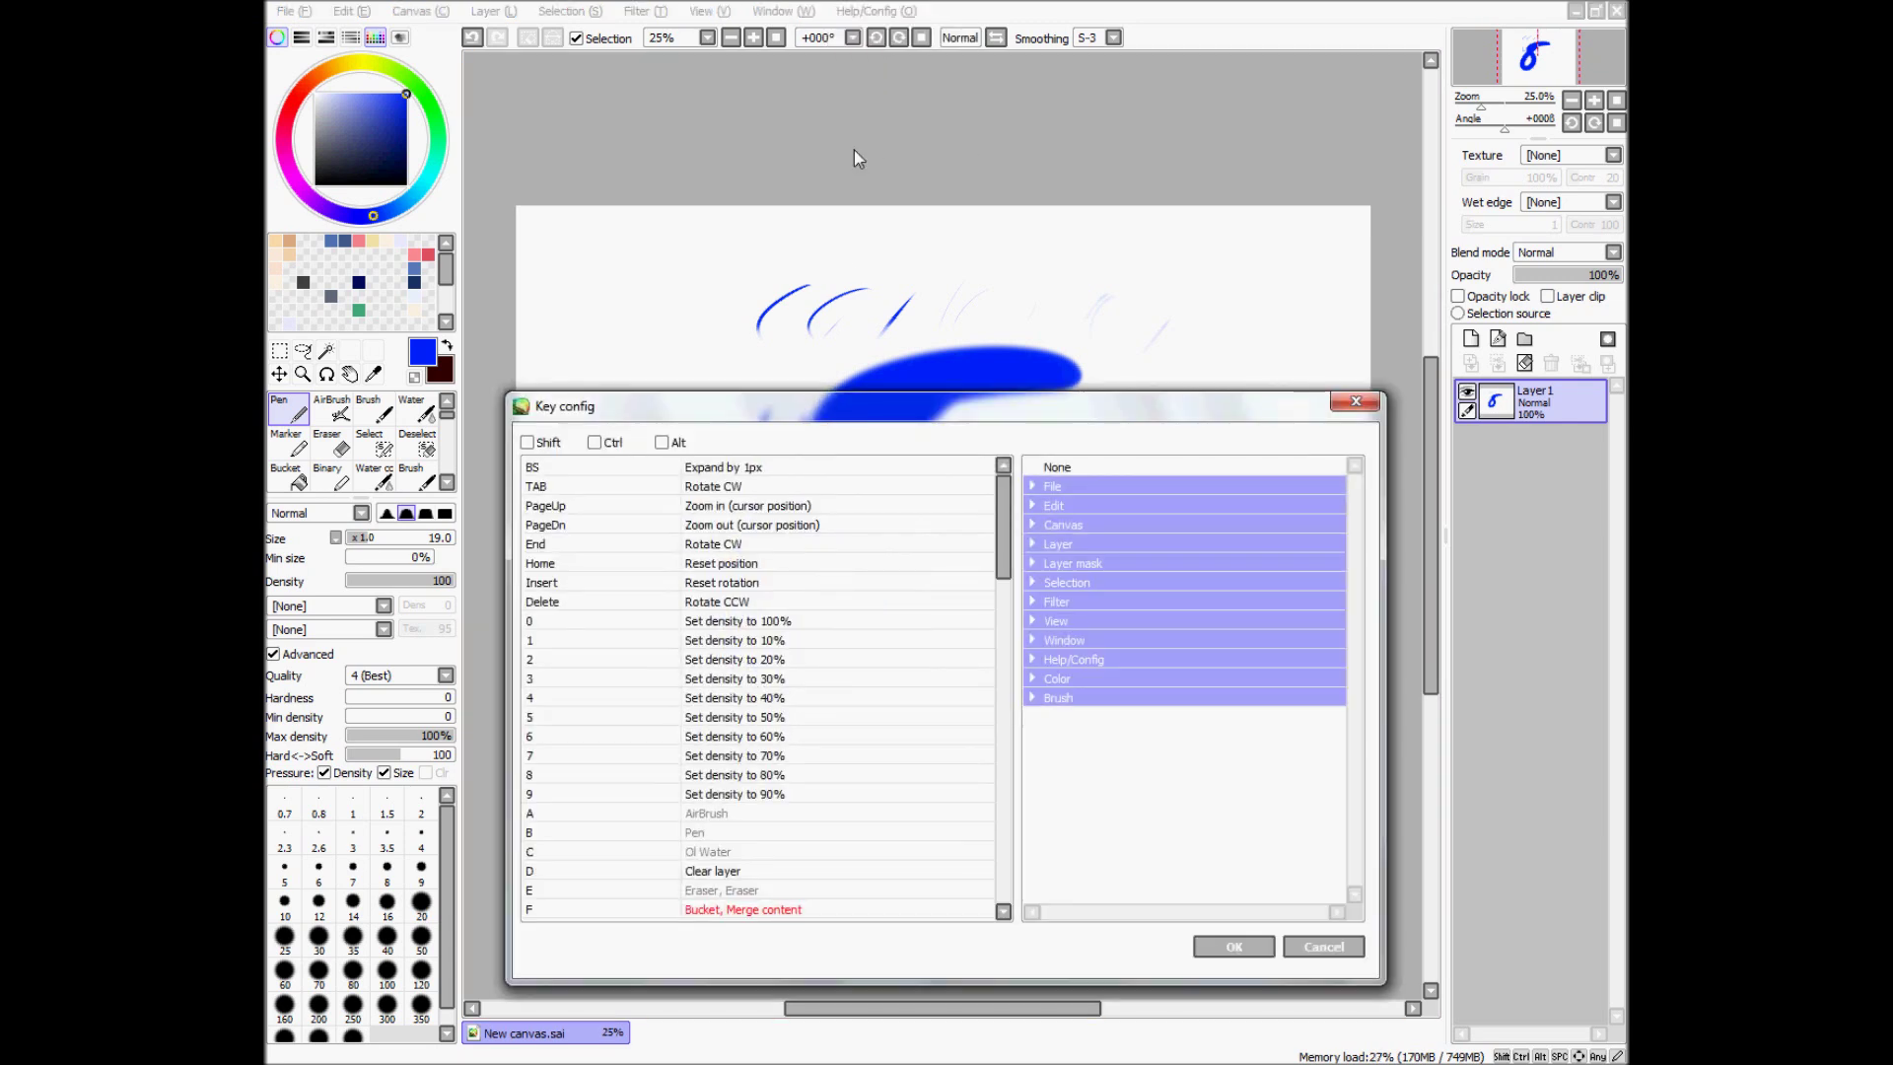
drag(840, 400, 853, 296)
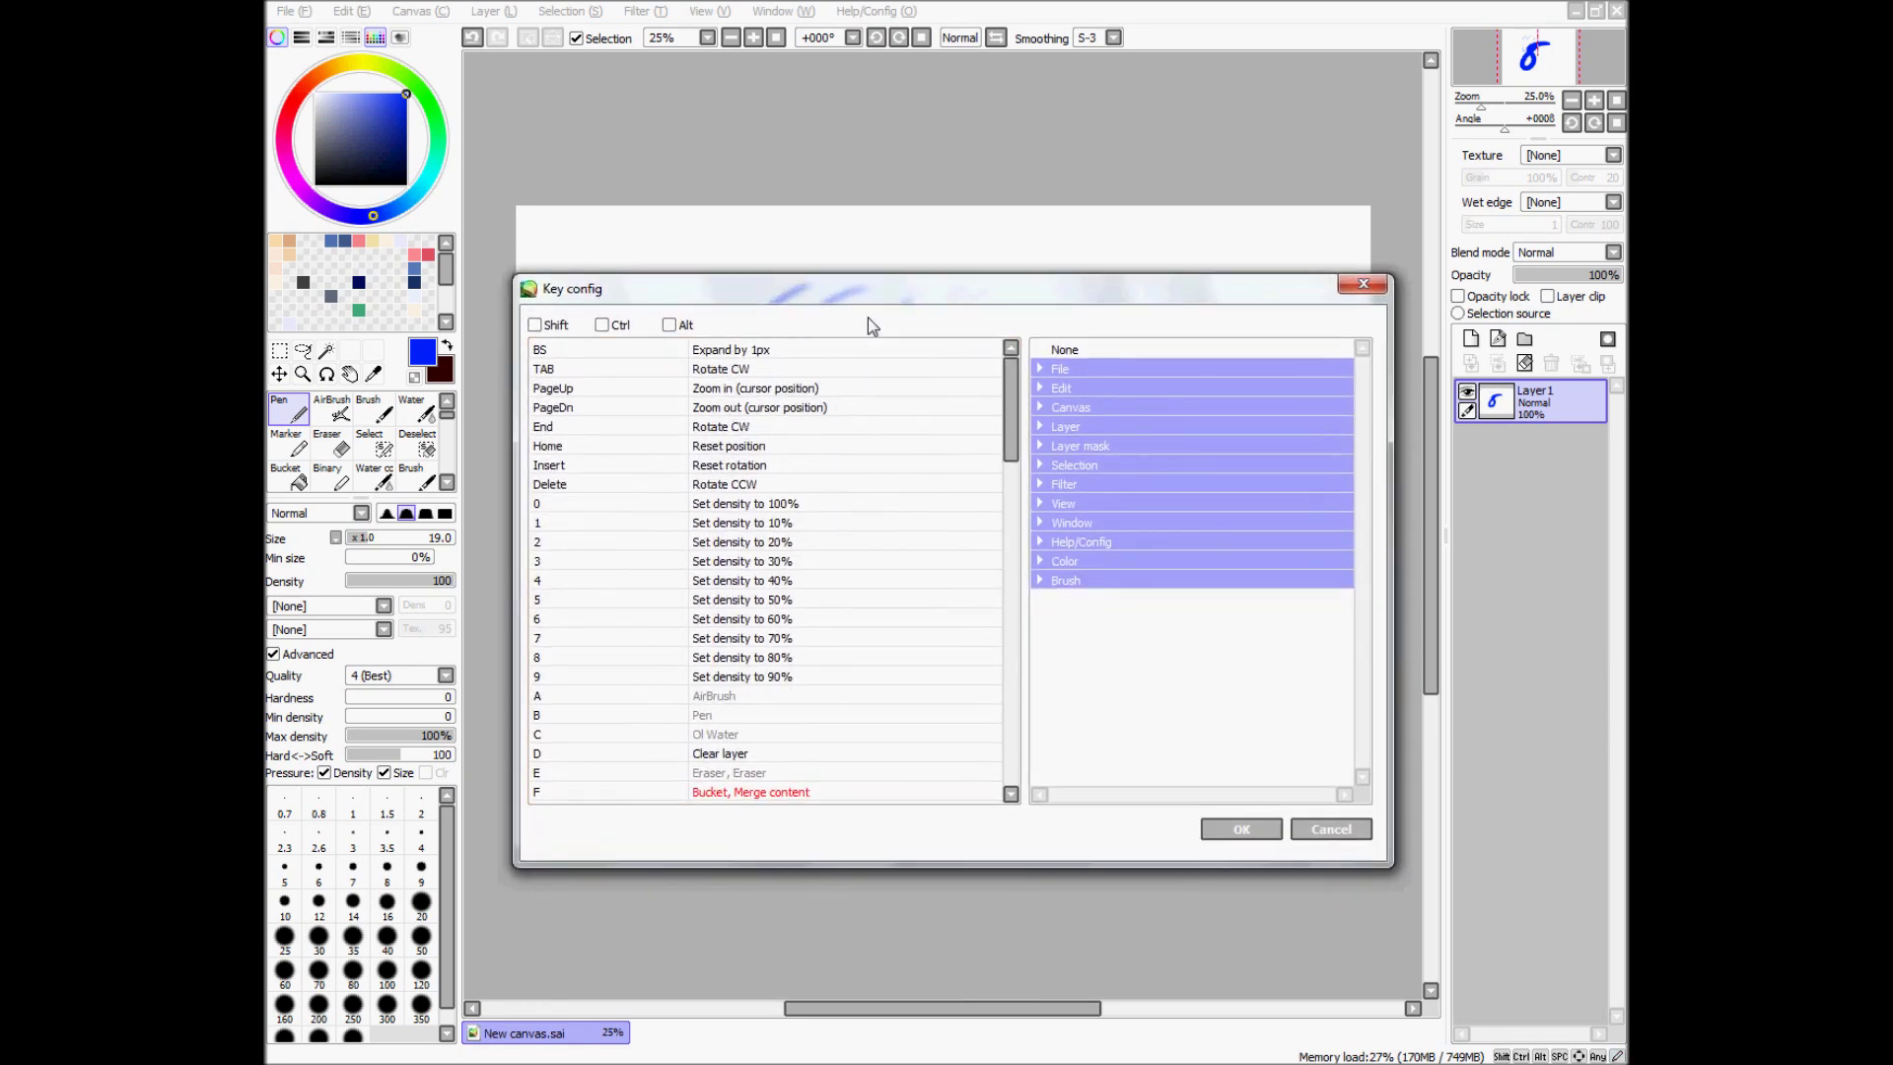
mouse_move(1017, 412)
mouse_down()
mouse_move(1014, 549)
mouse_move(1014, 387)
mouse_up()
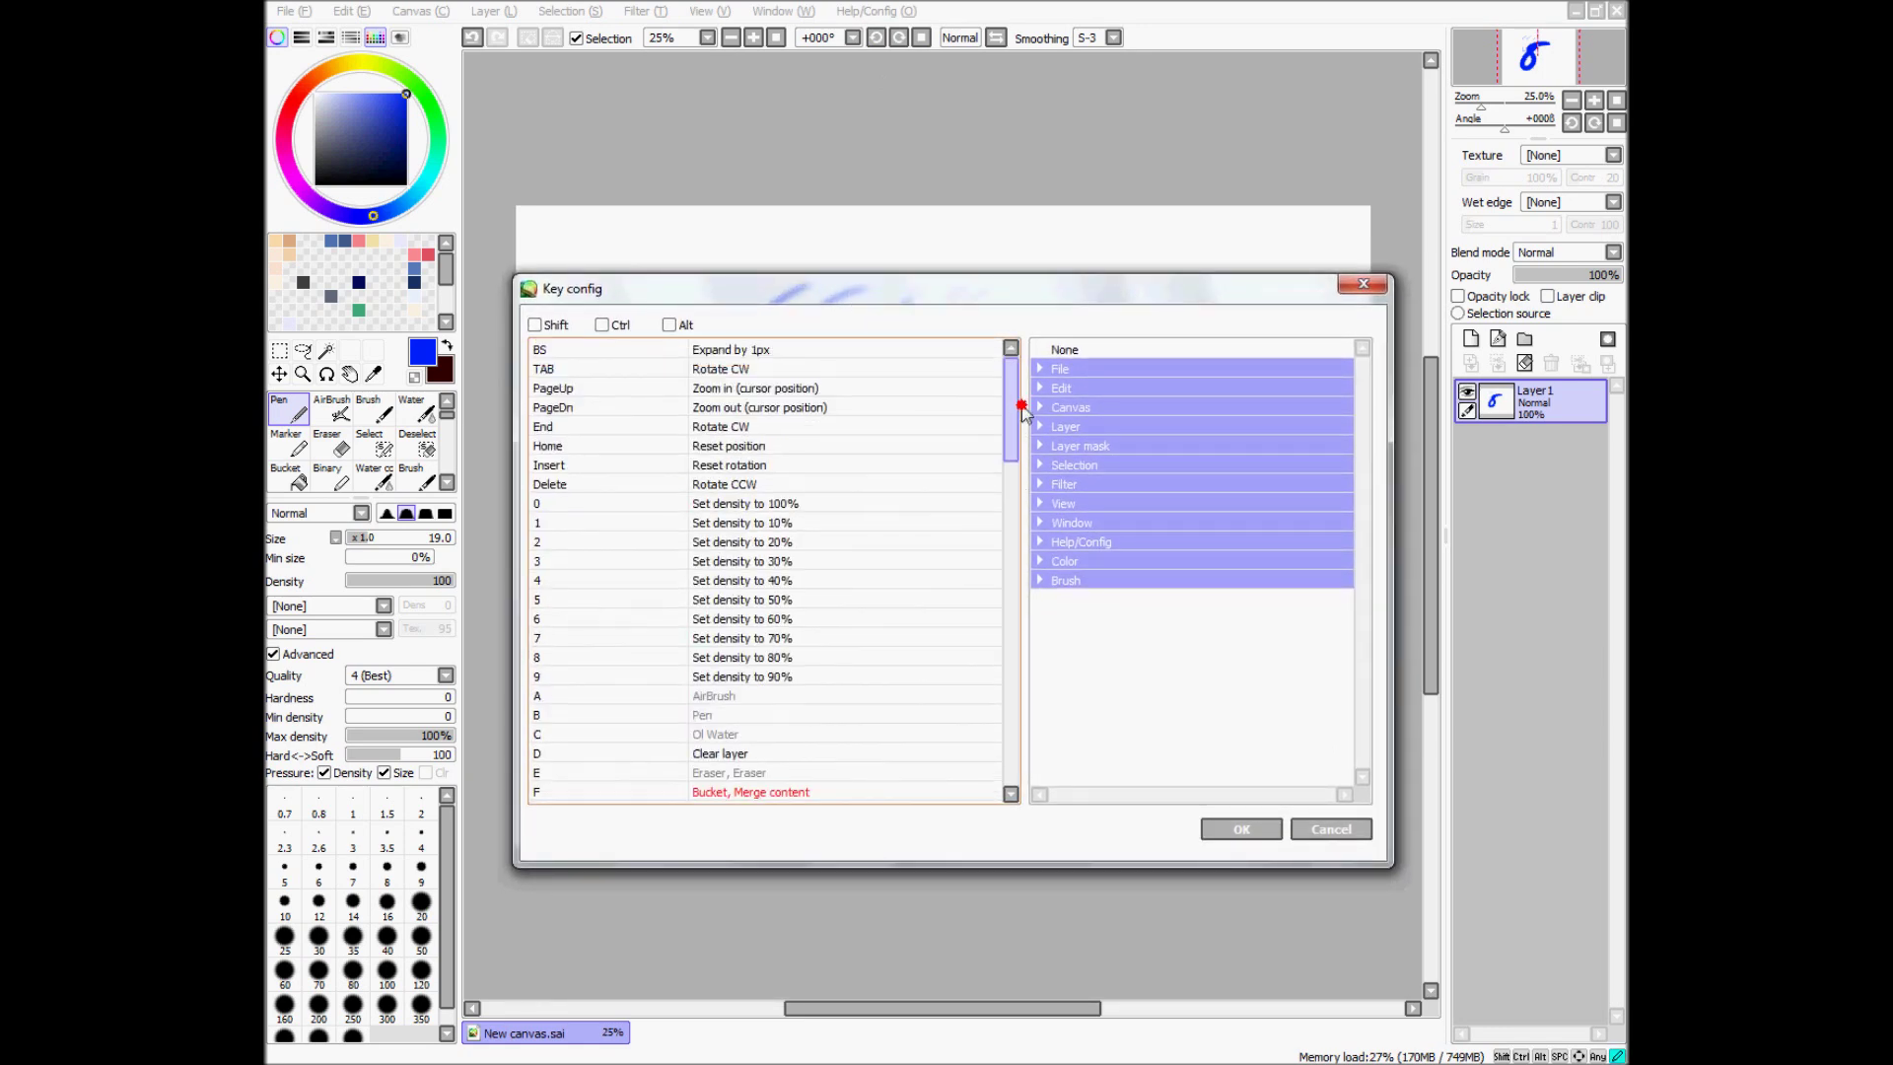
double_click(1081, 367)
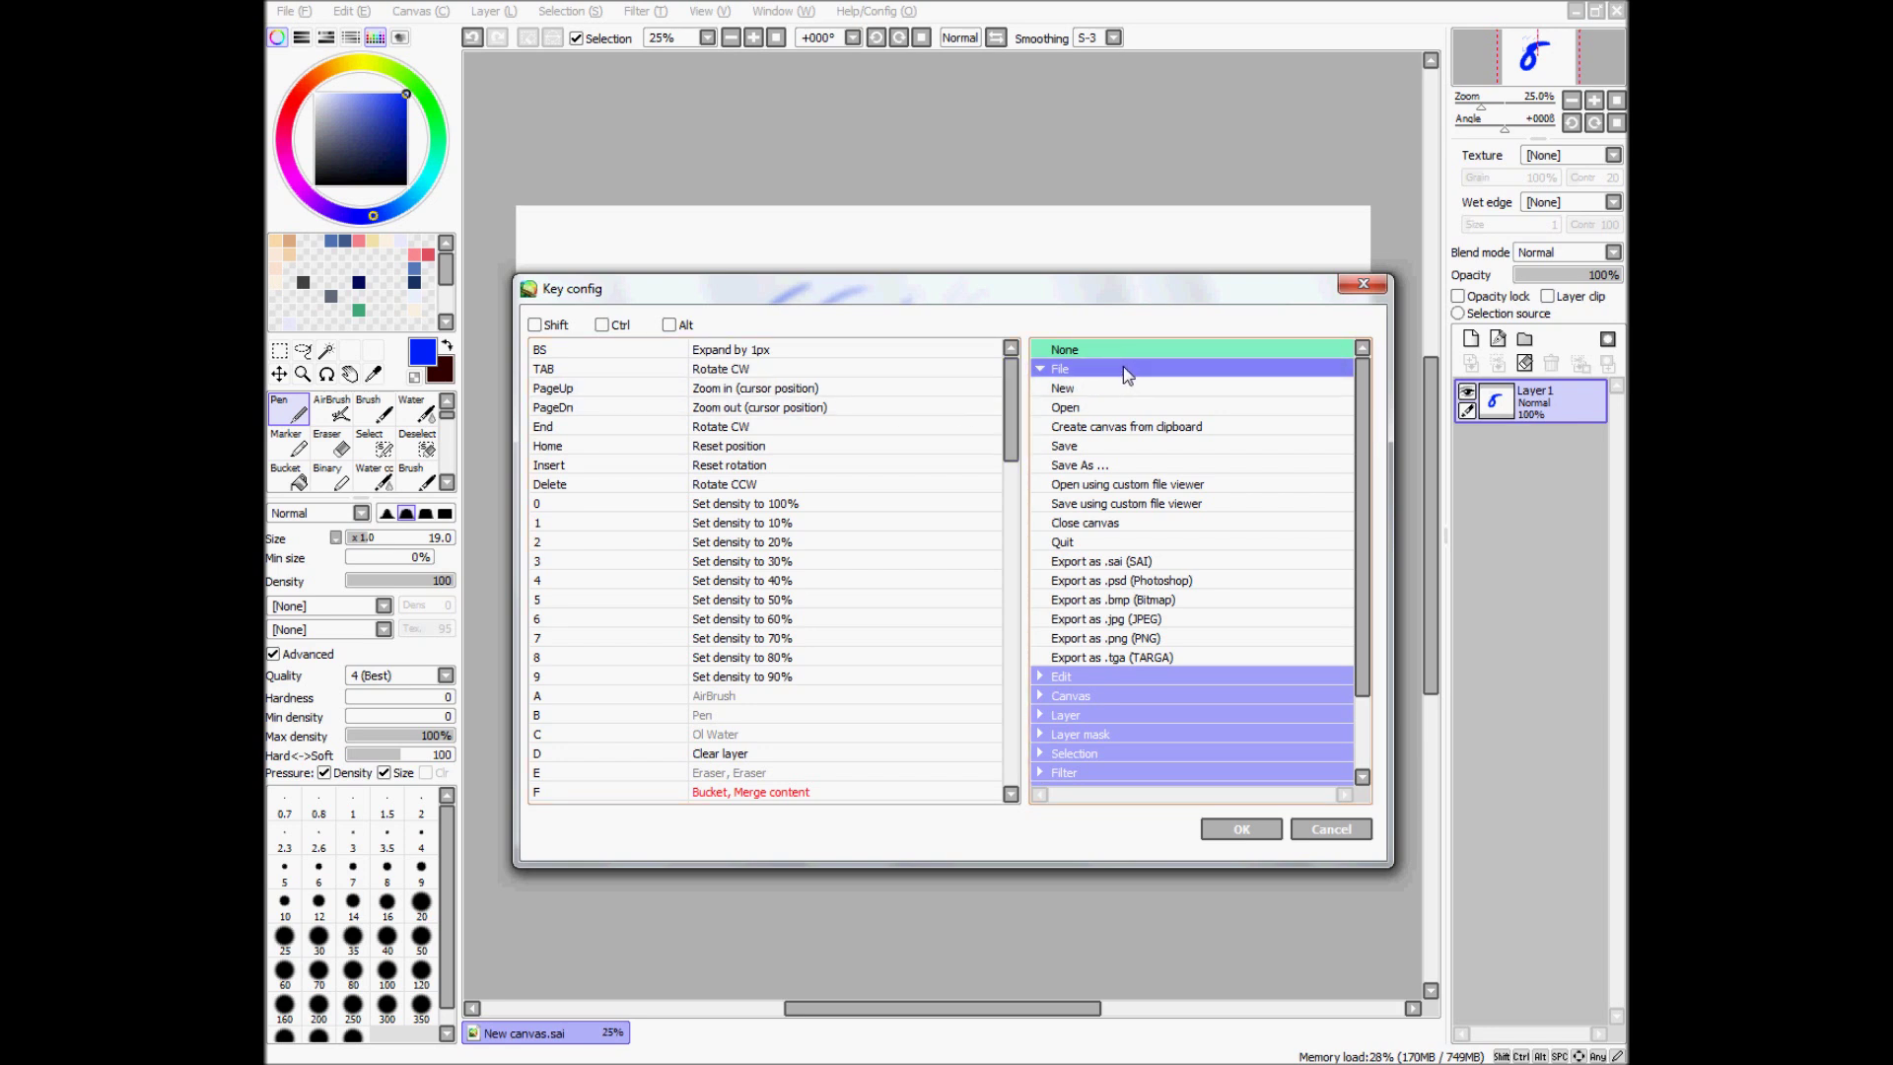
double_click(1117, 369)
double_click(1058, 371)
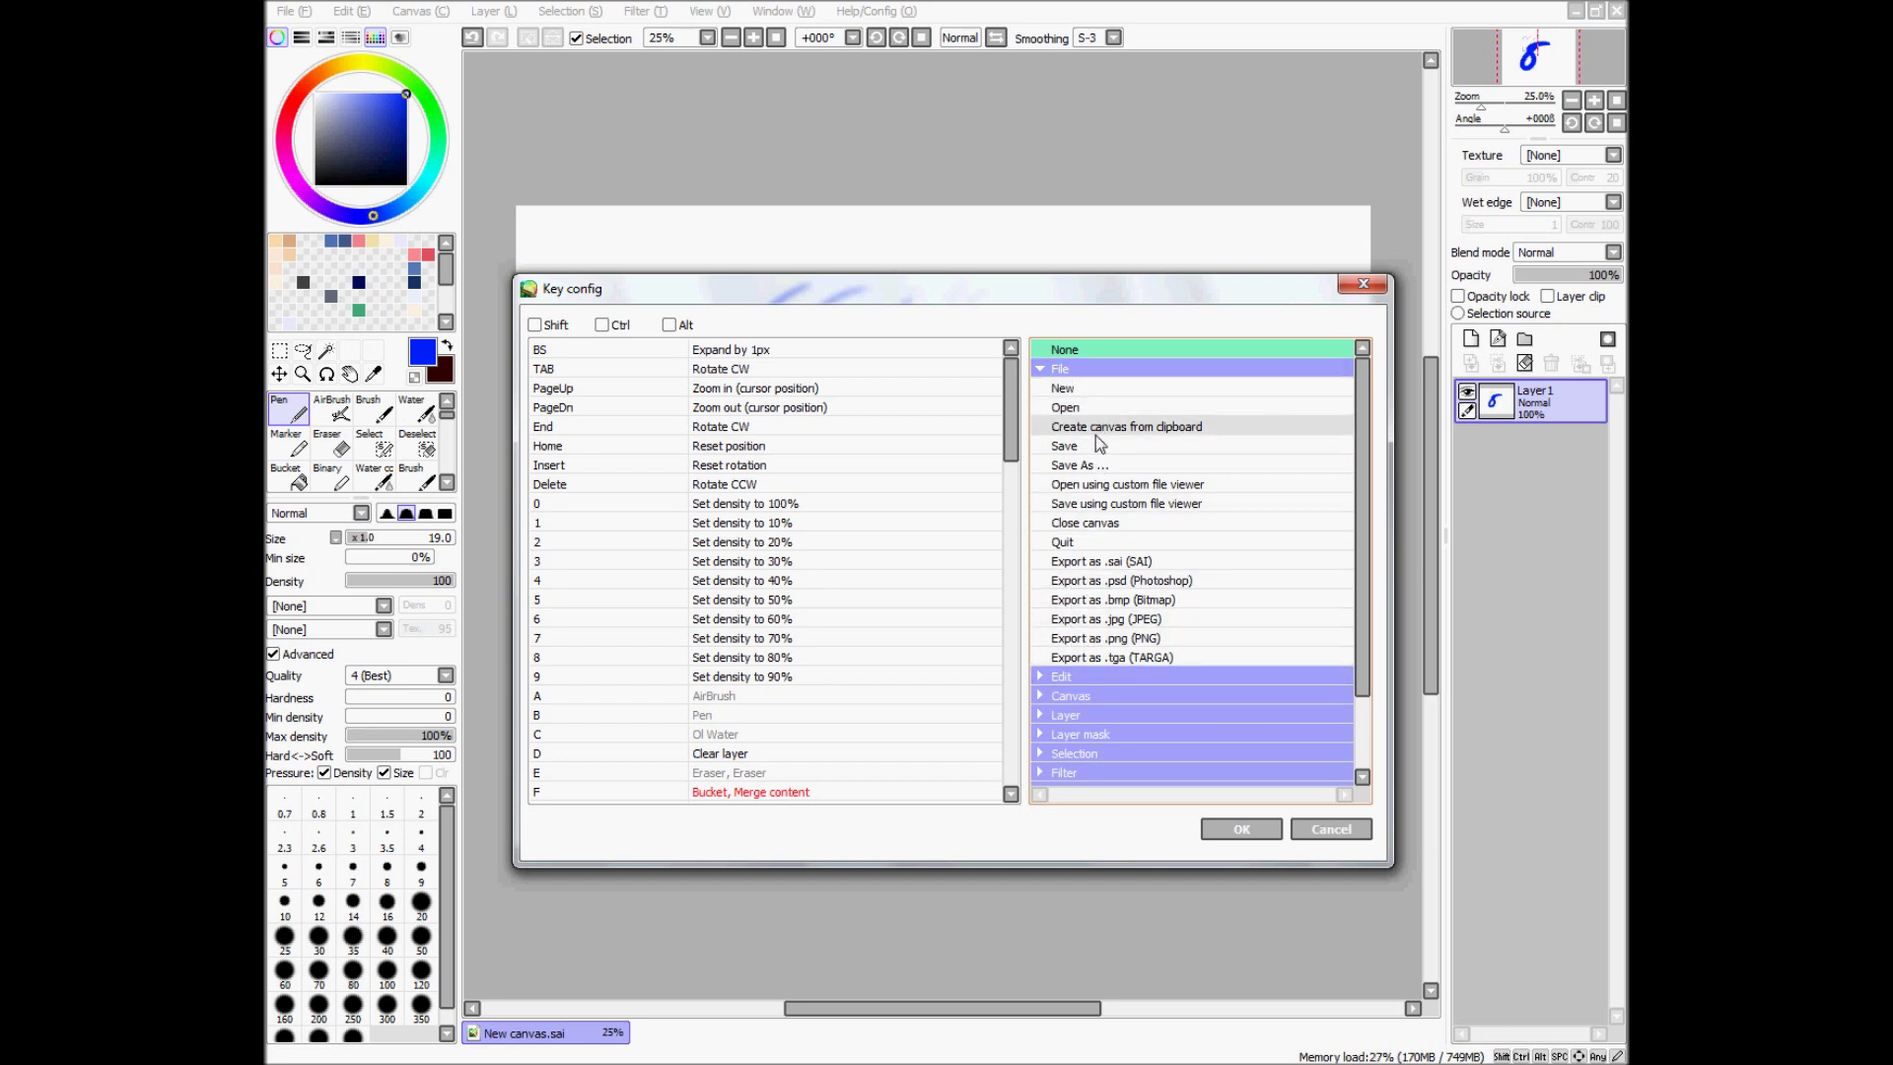
double_click(1062, 371)
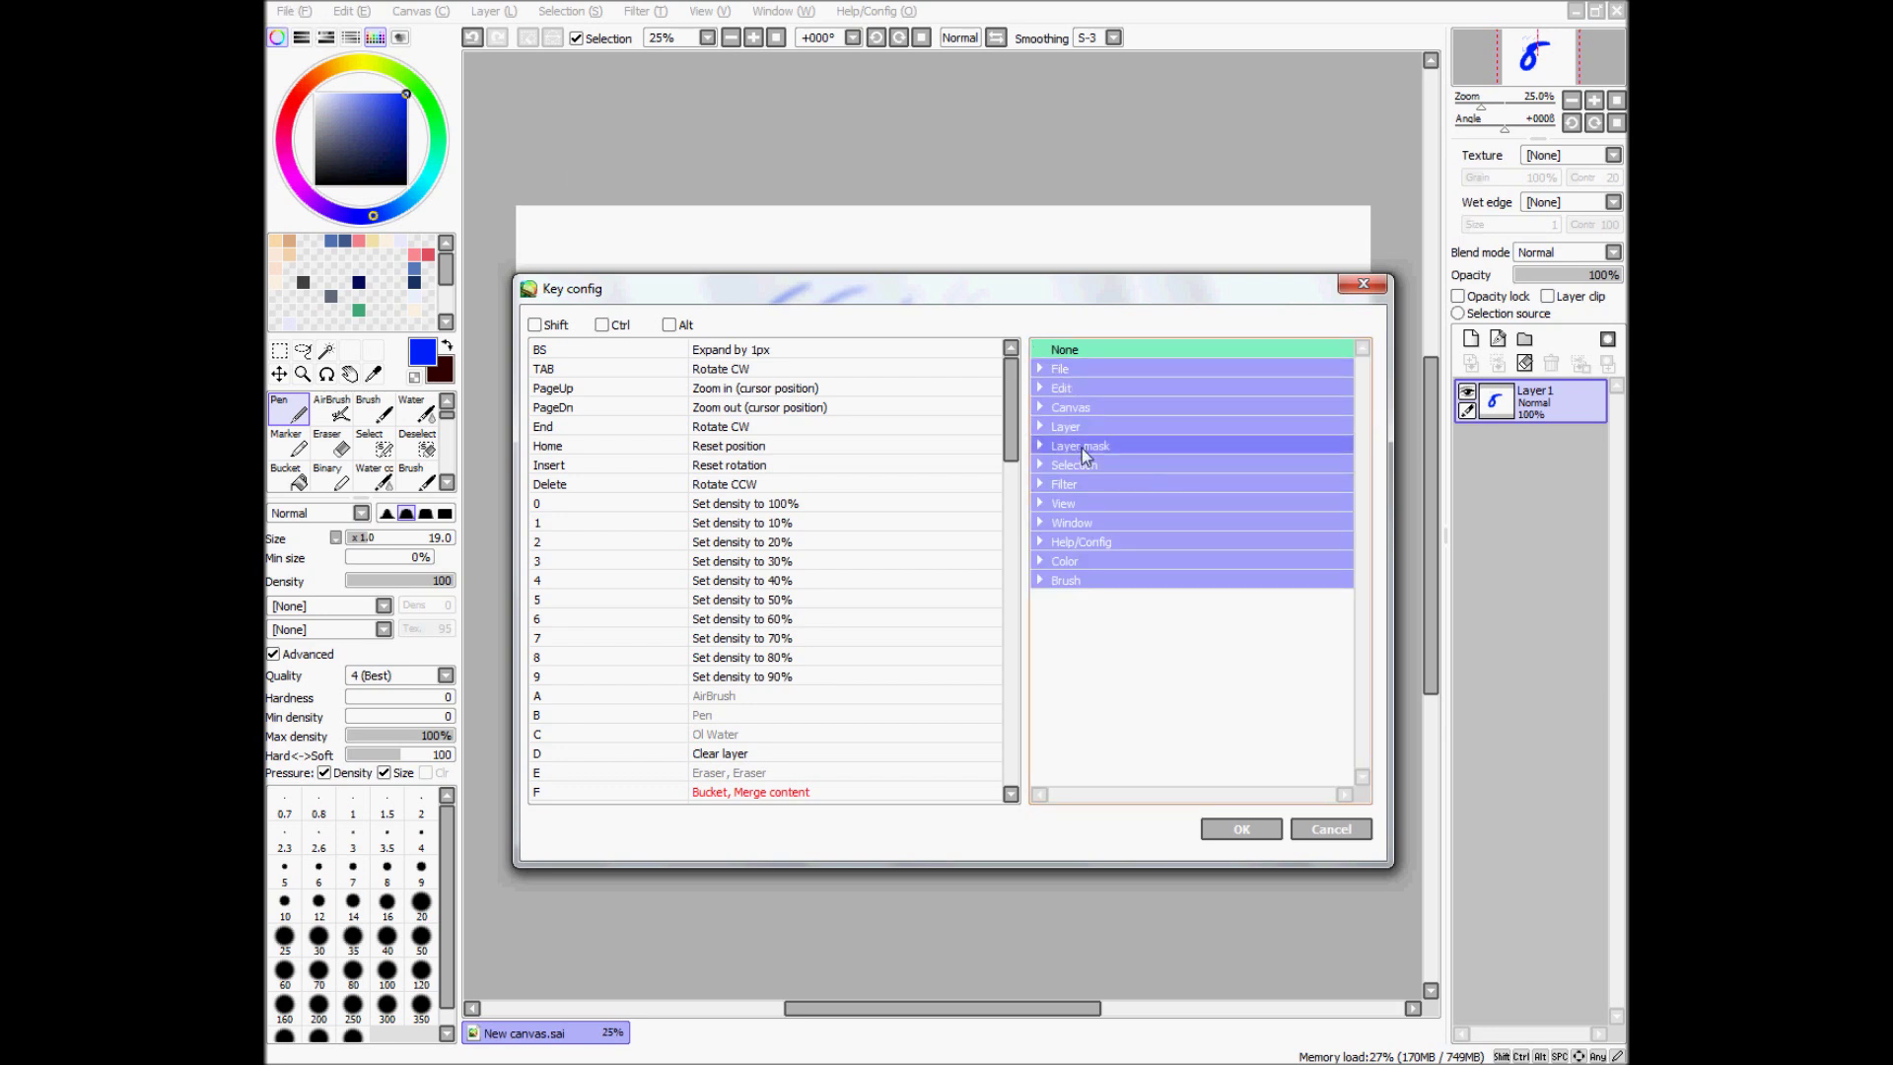
click(1108, 387)
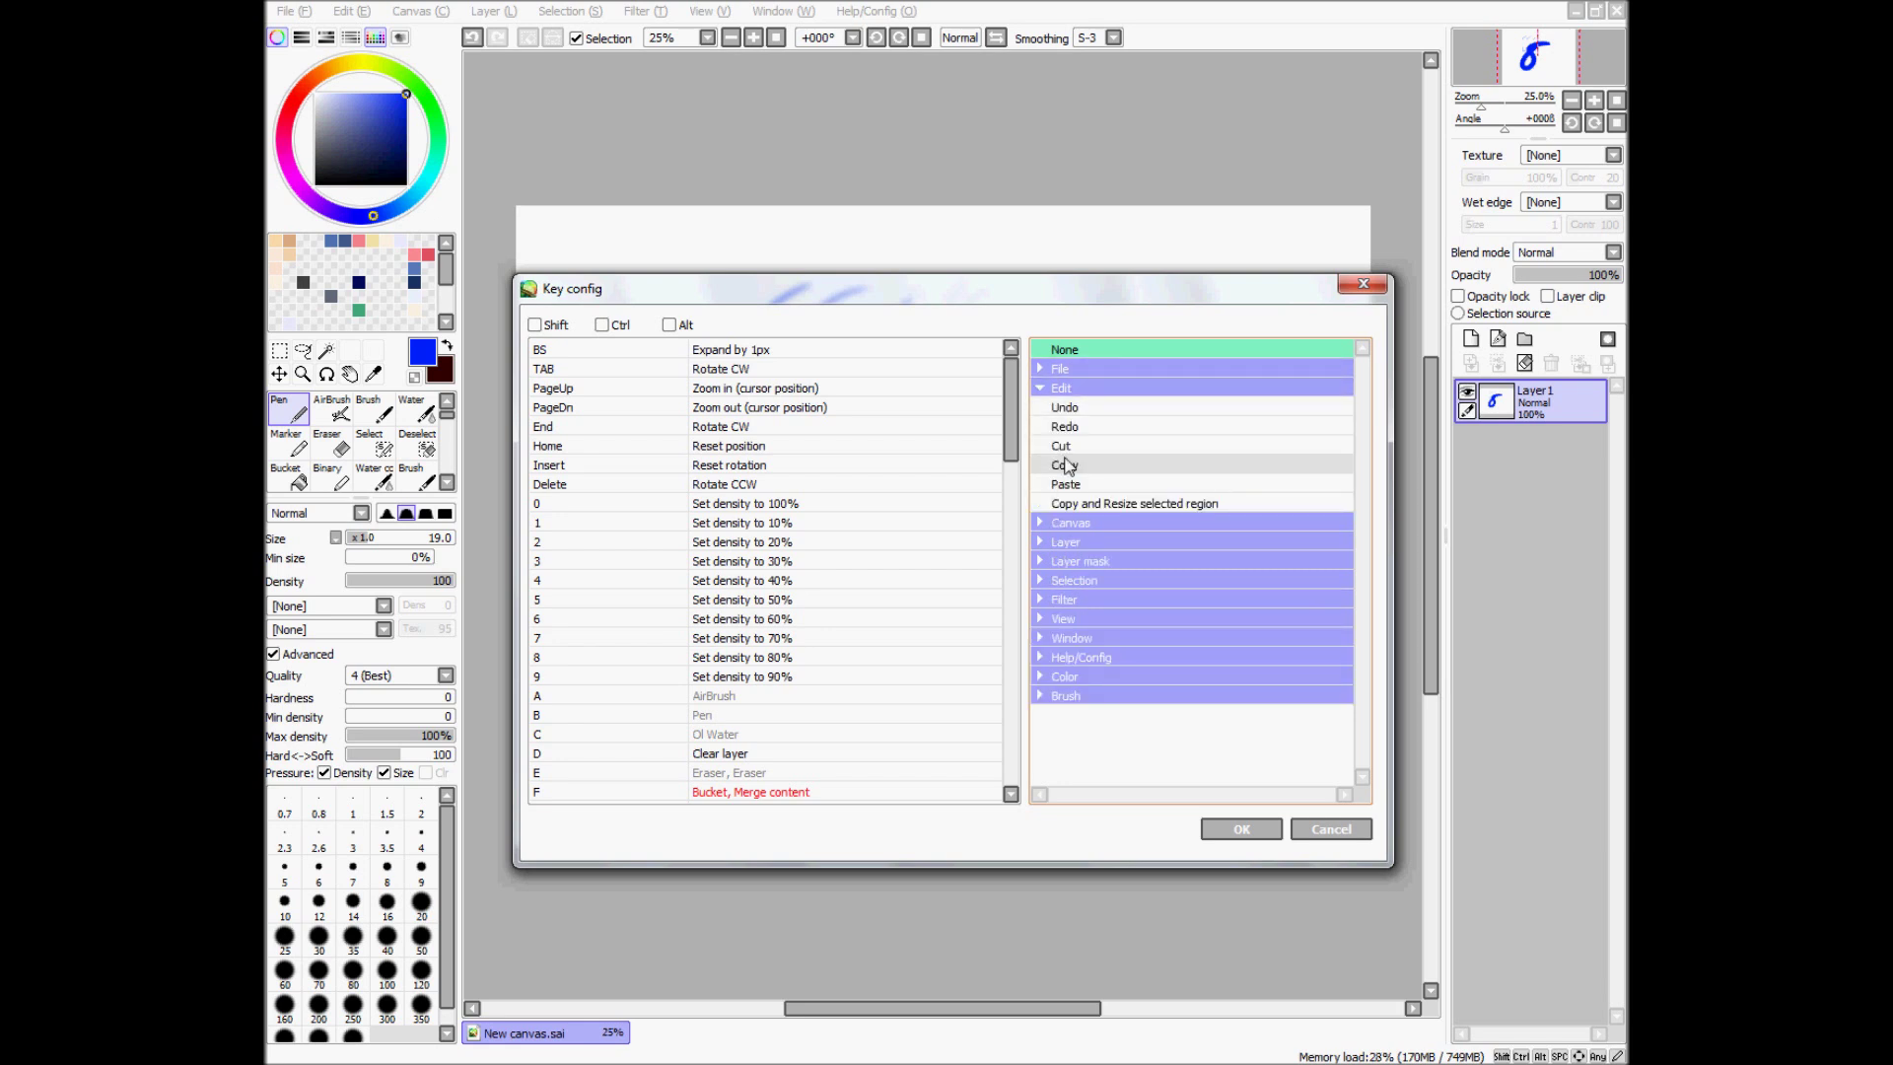
click(1089, 388)
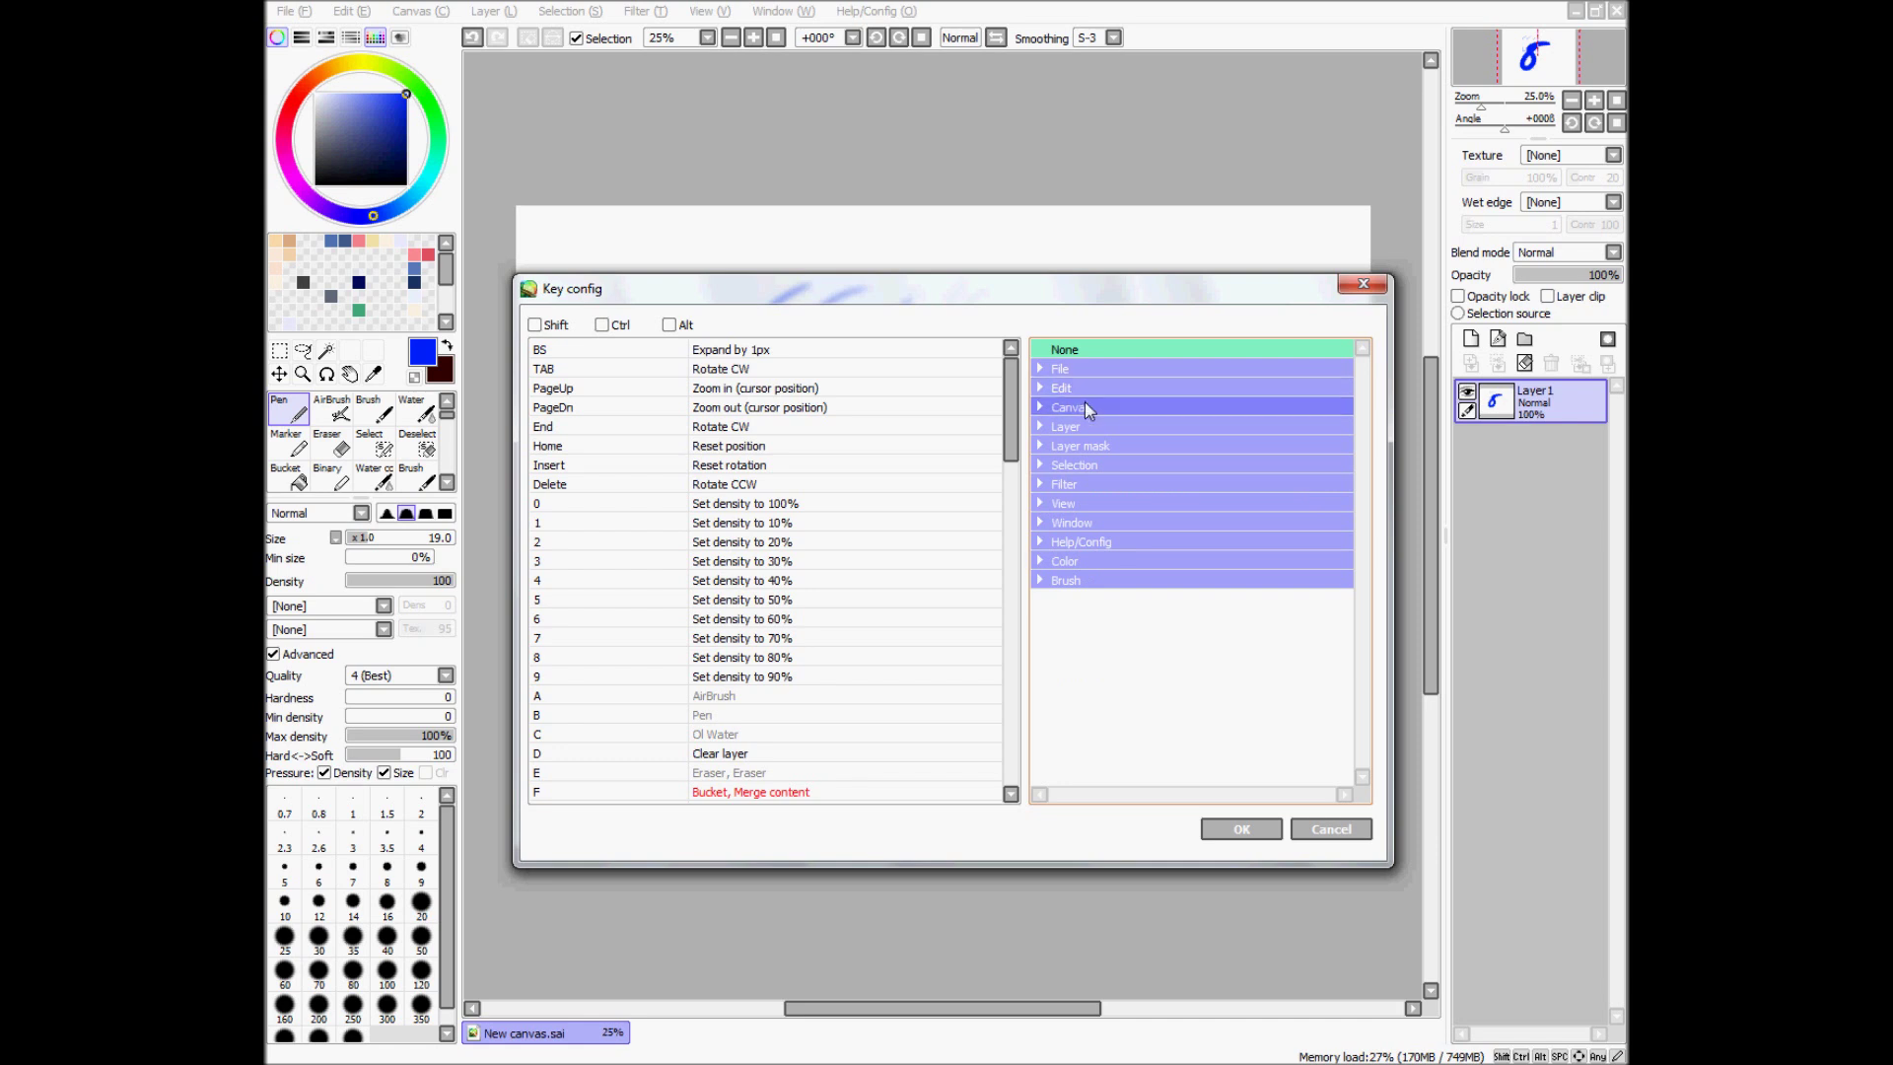
click(1085, 404)
click(1088, 407)
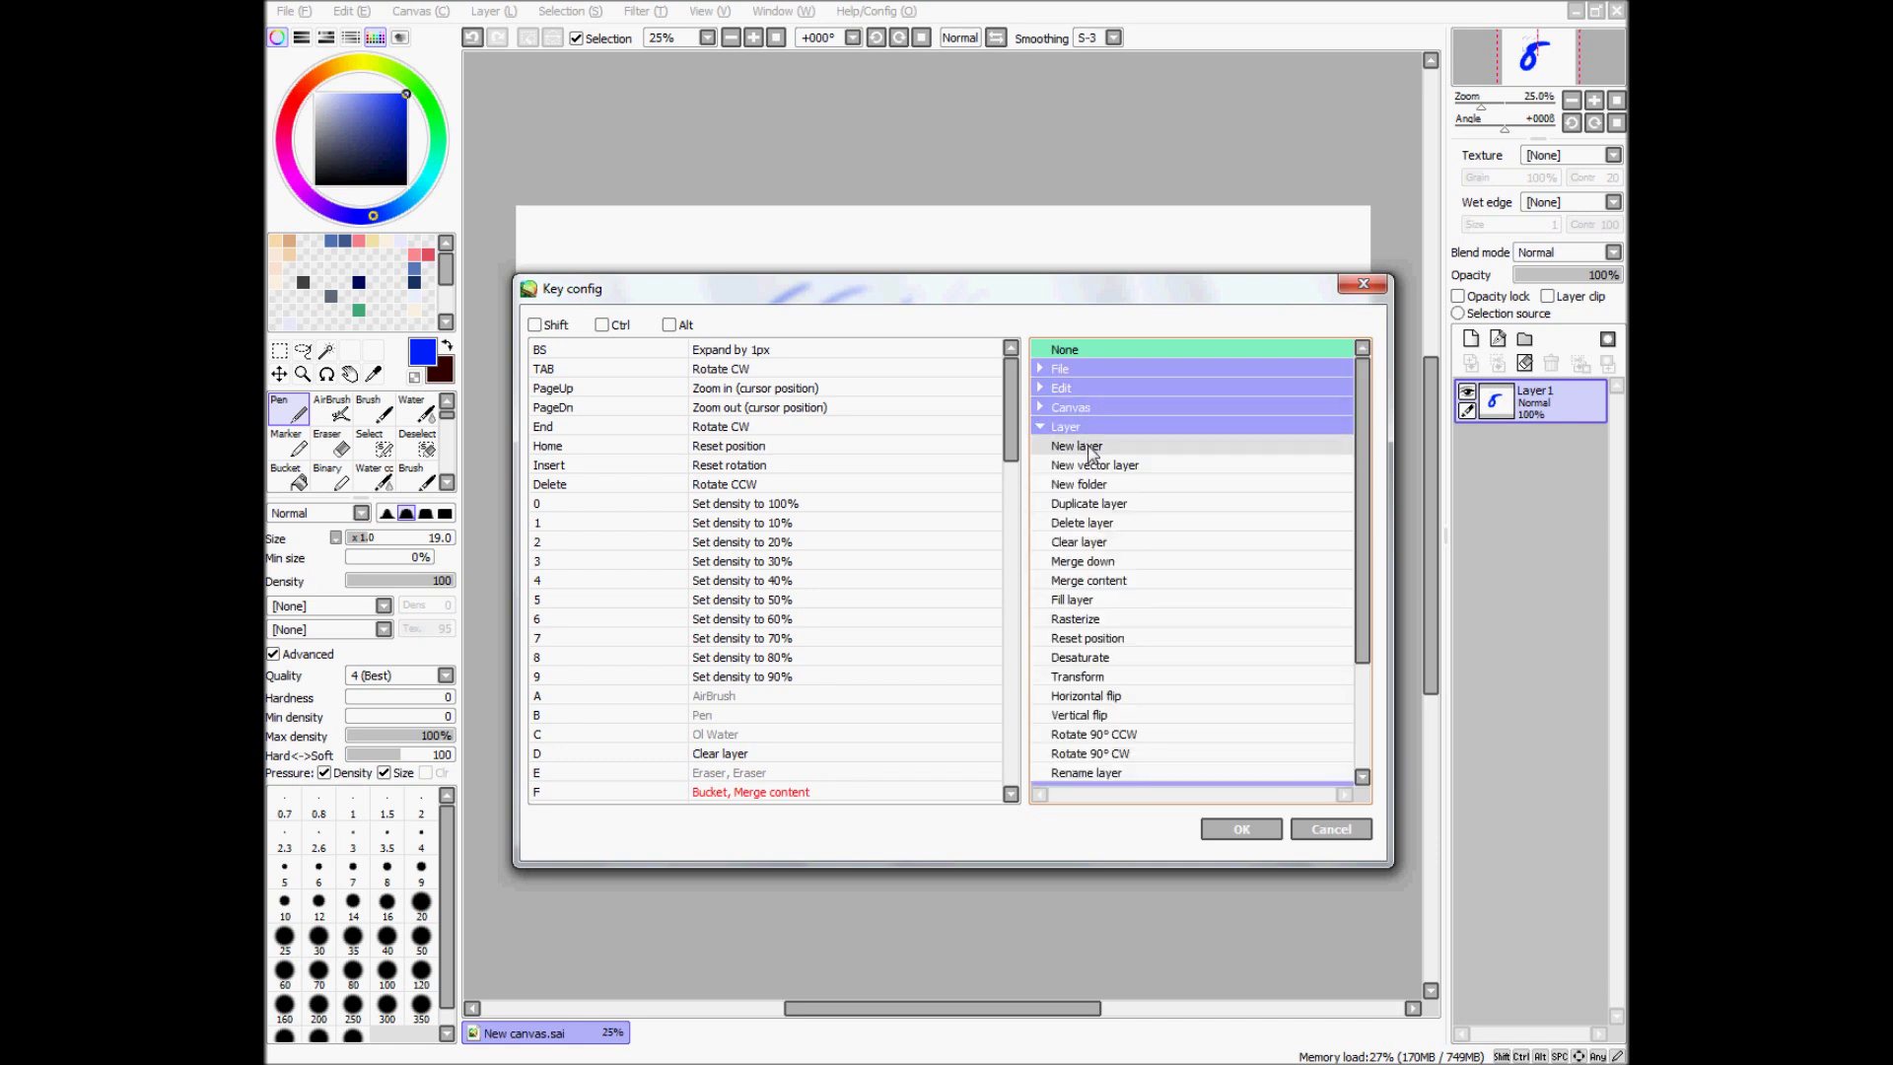
double_click(1069, 426)
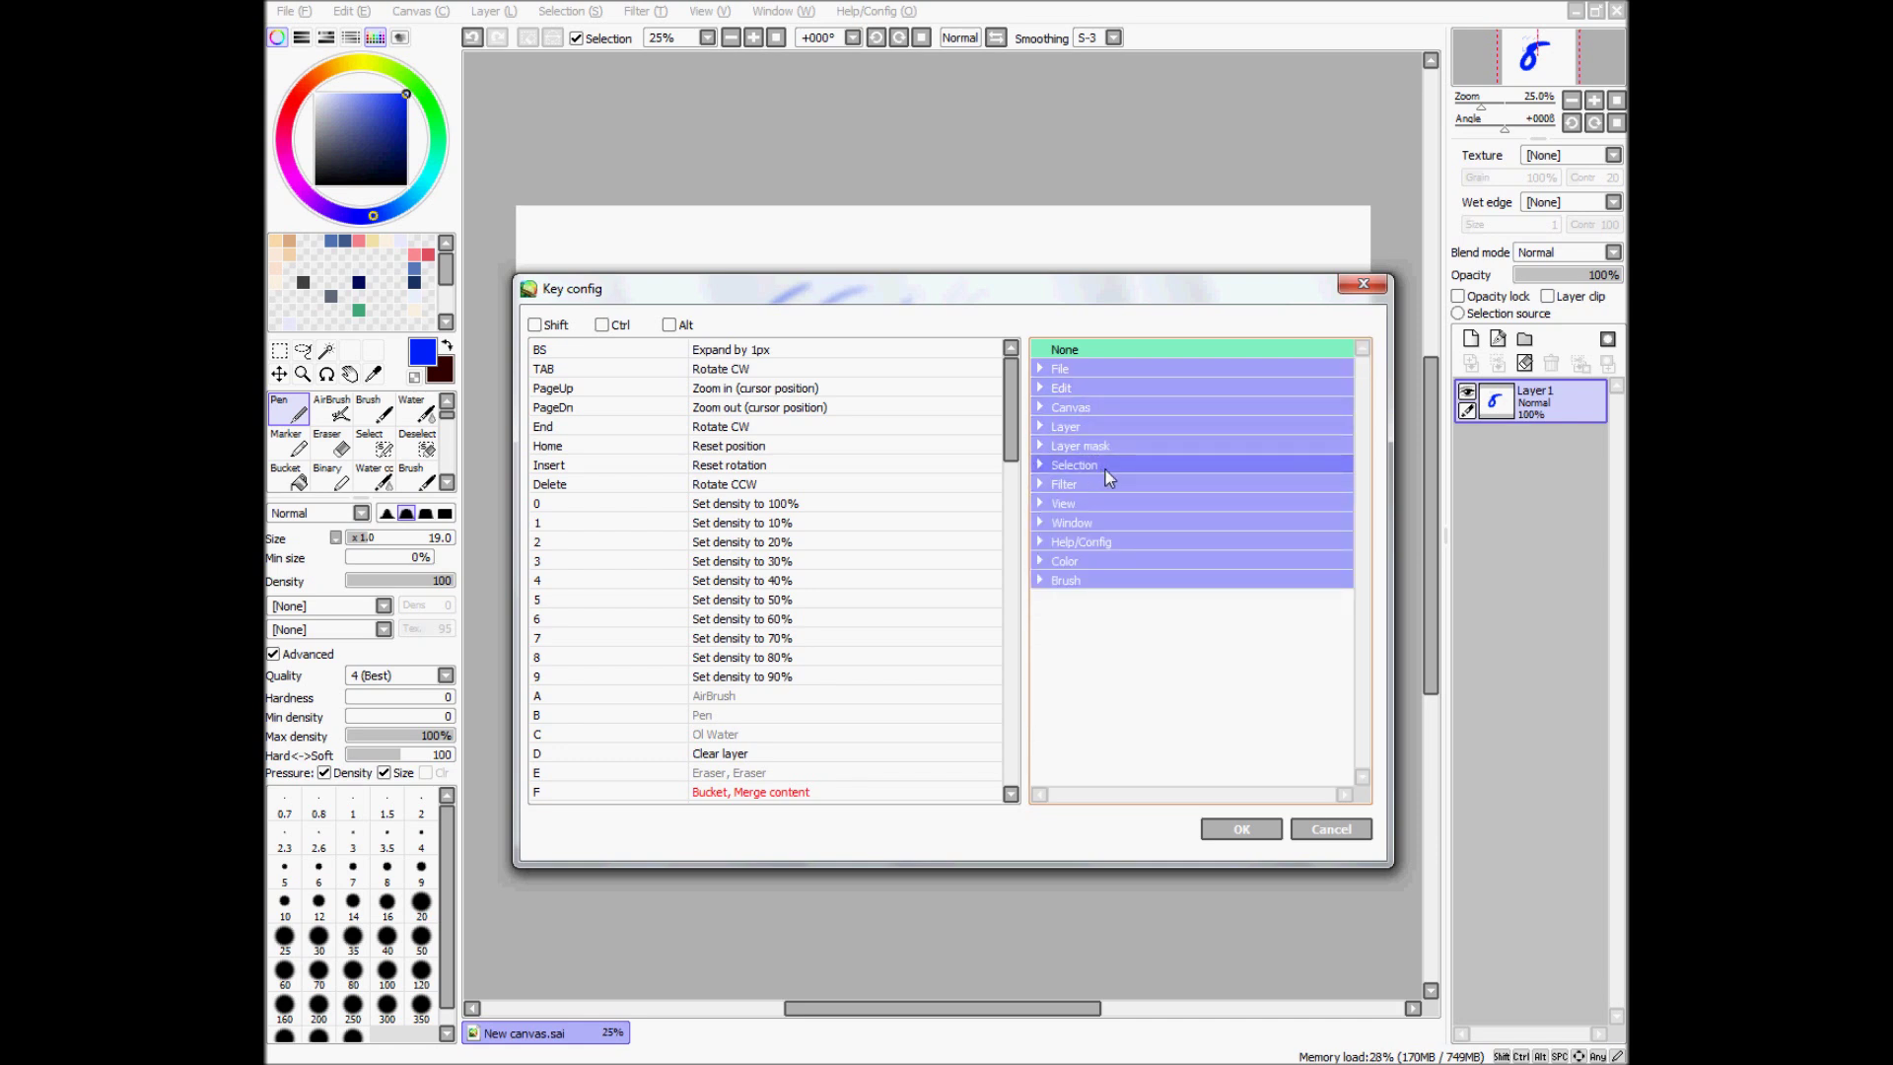
double_click(1073, 581)
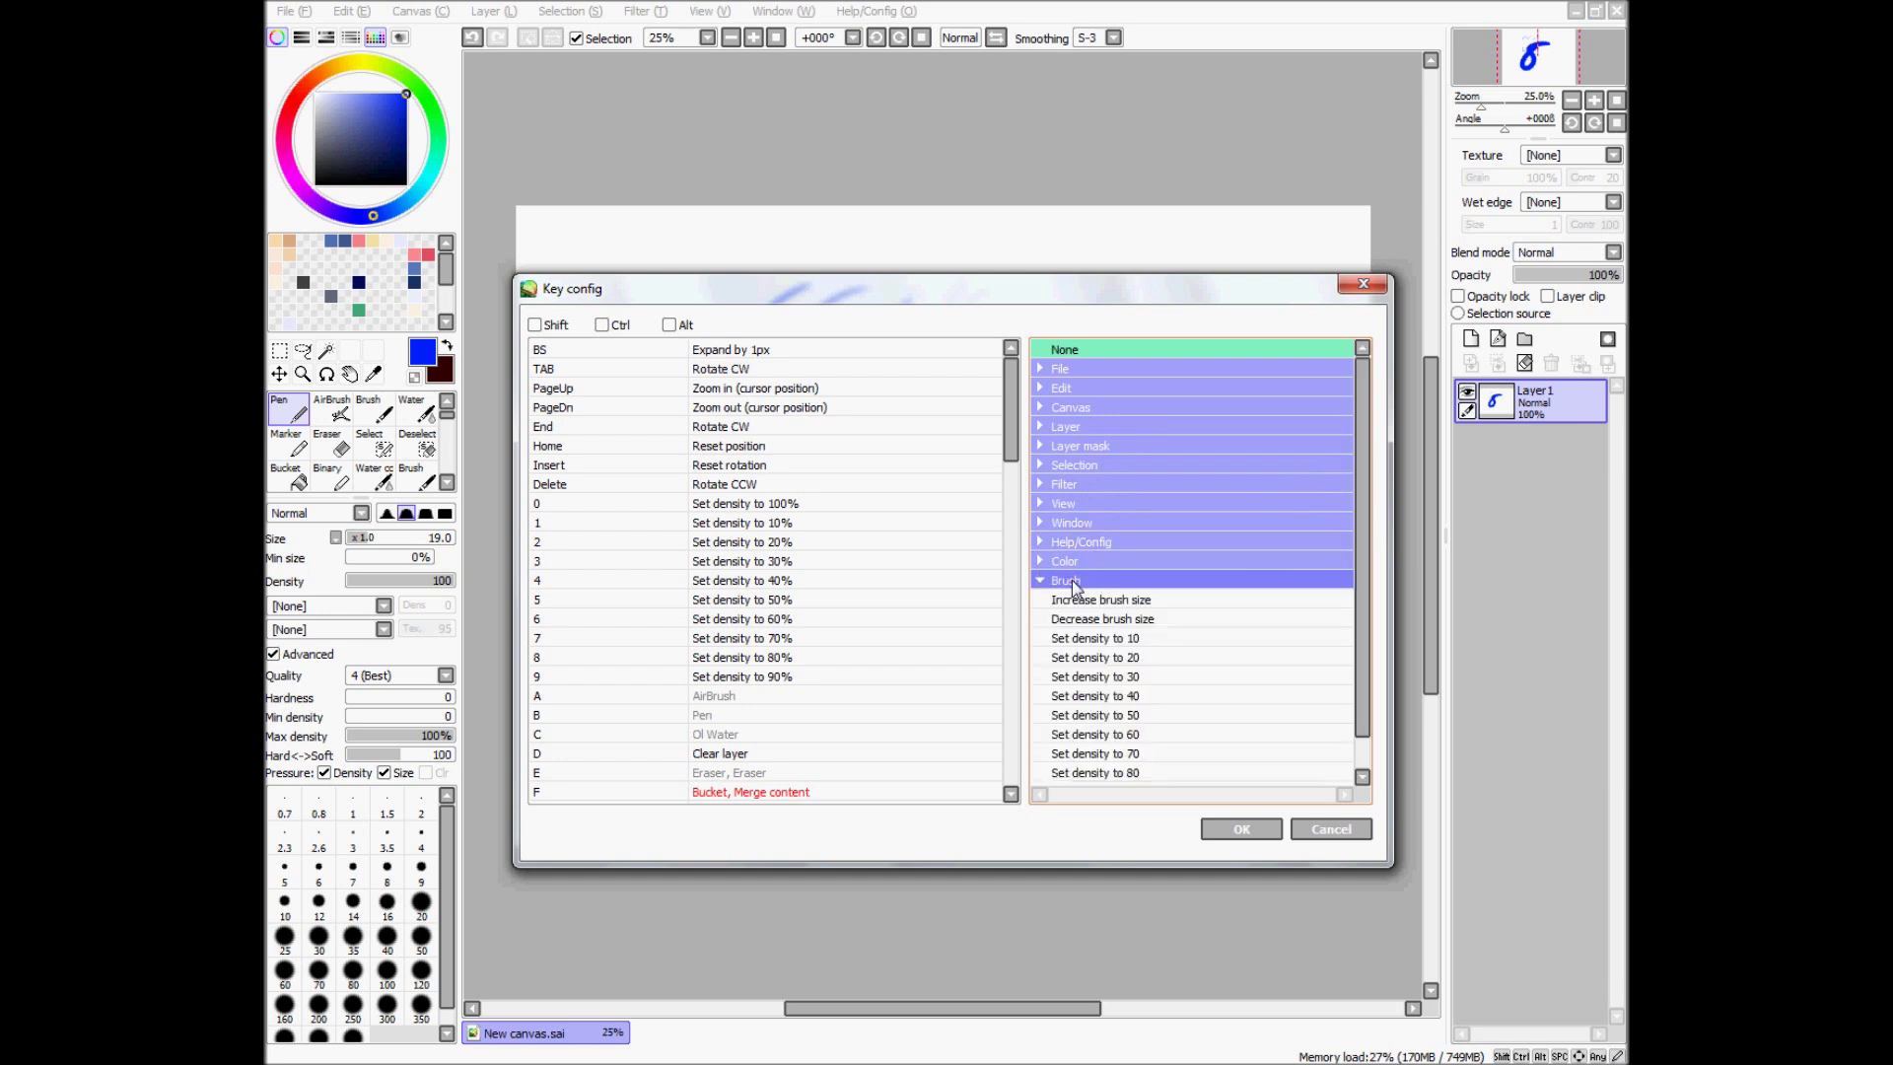
drag(1360, 592, 1364, 725)
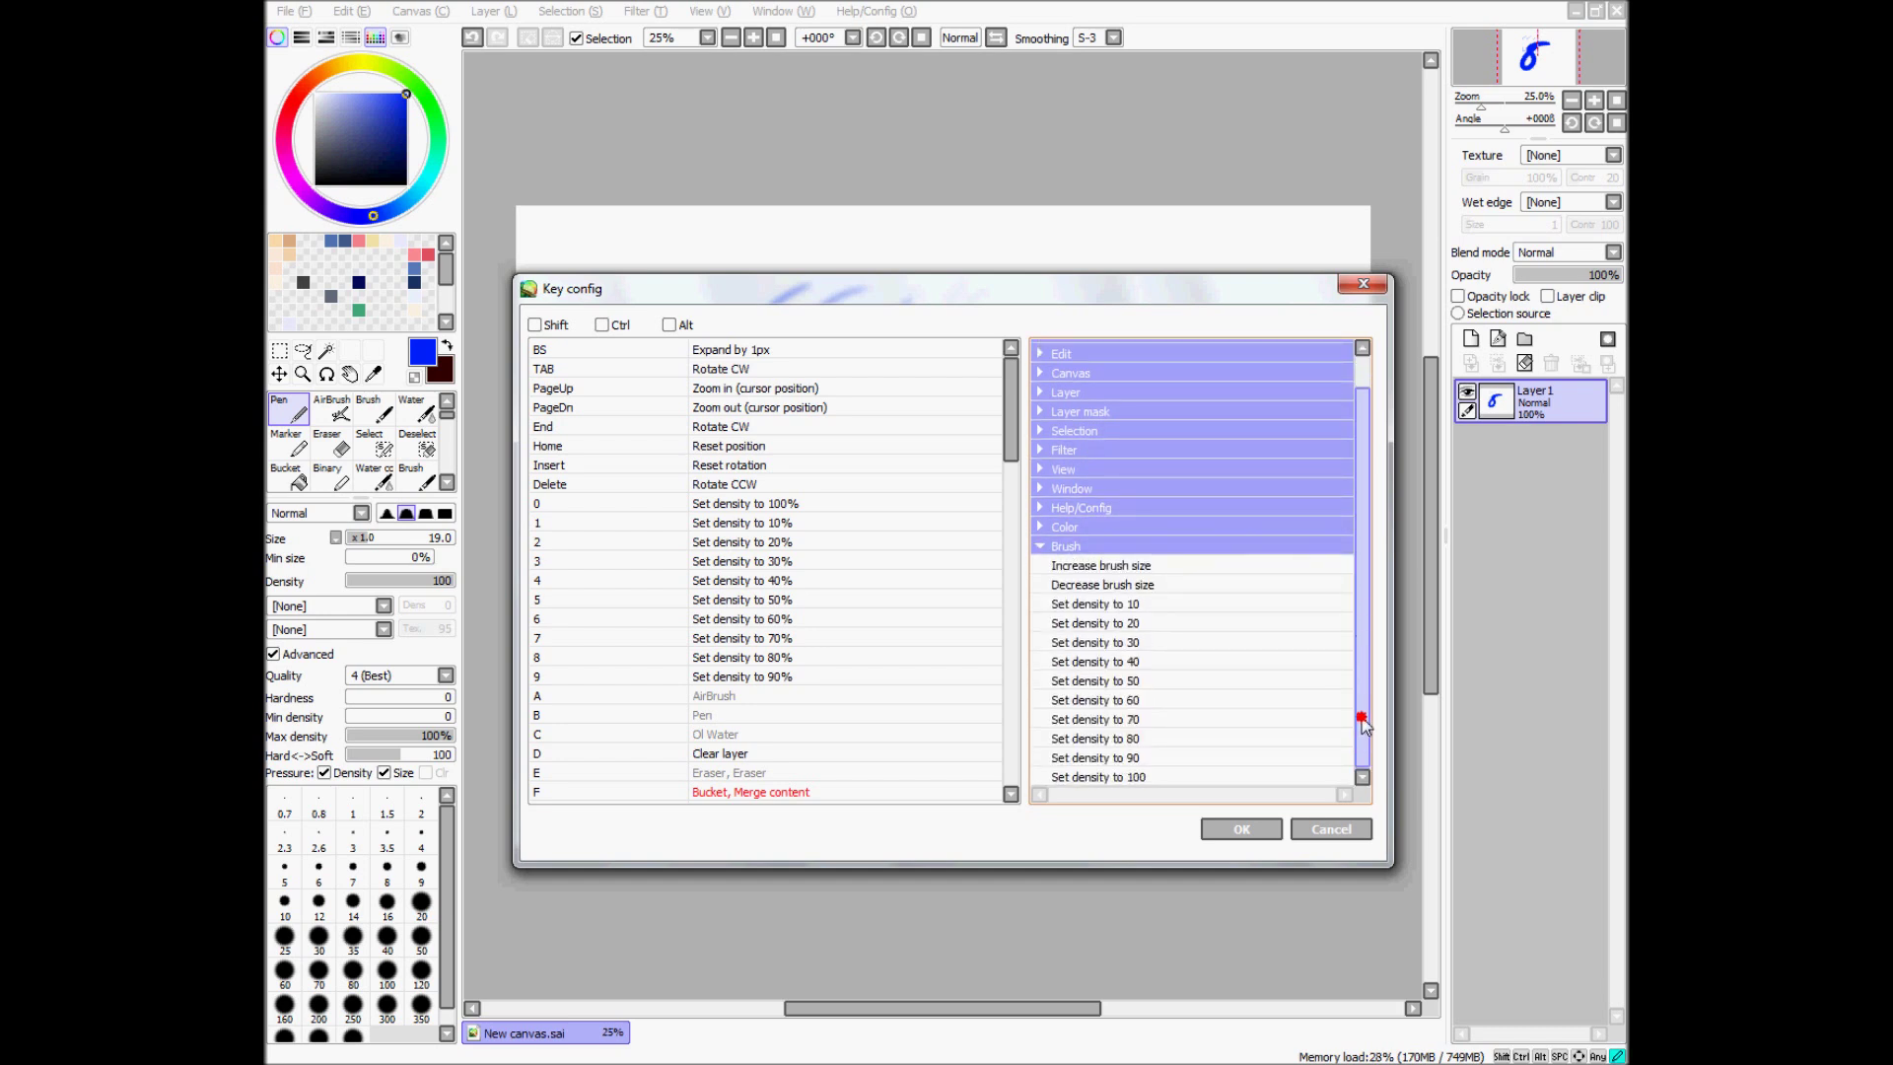
double_click(1066, 546)
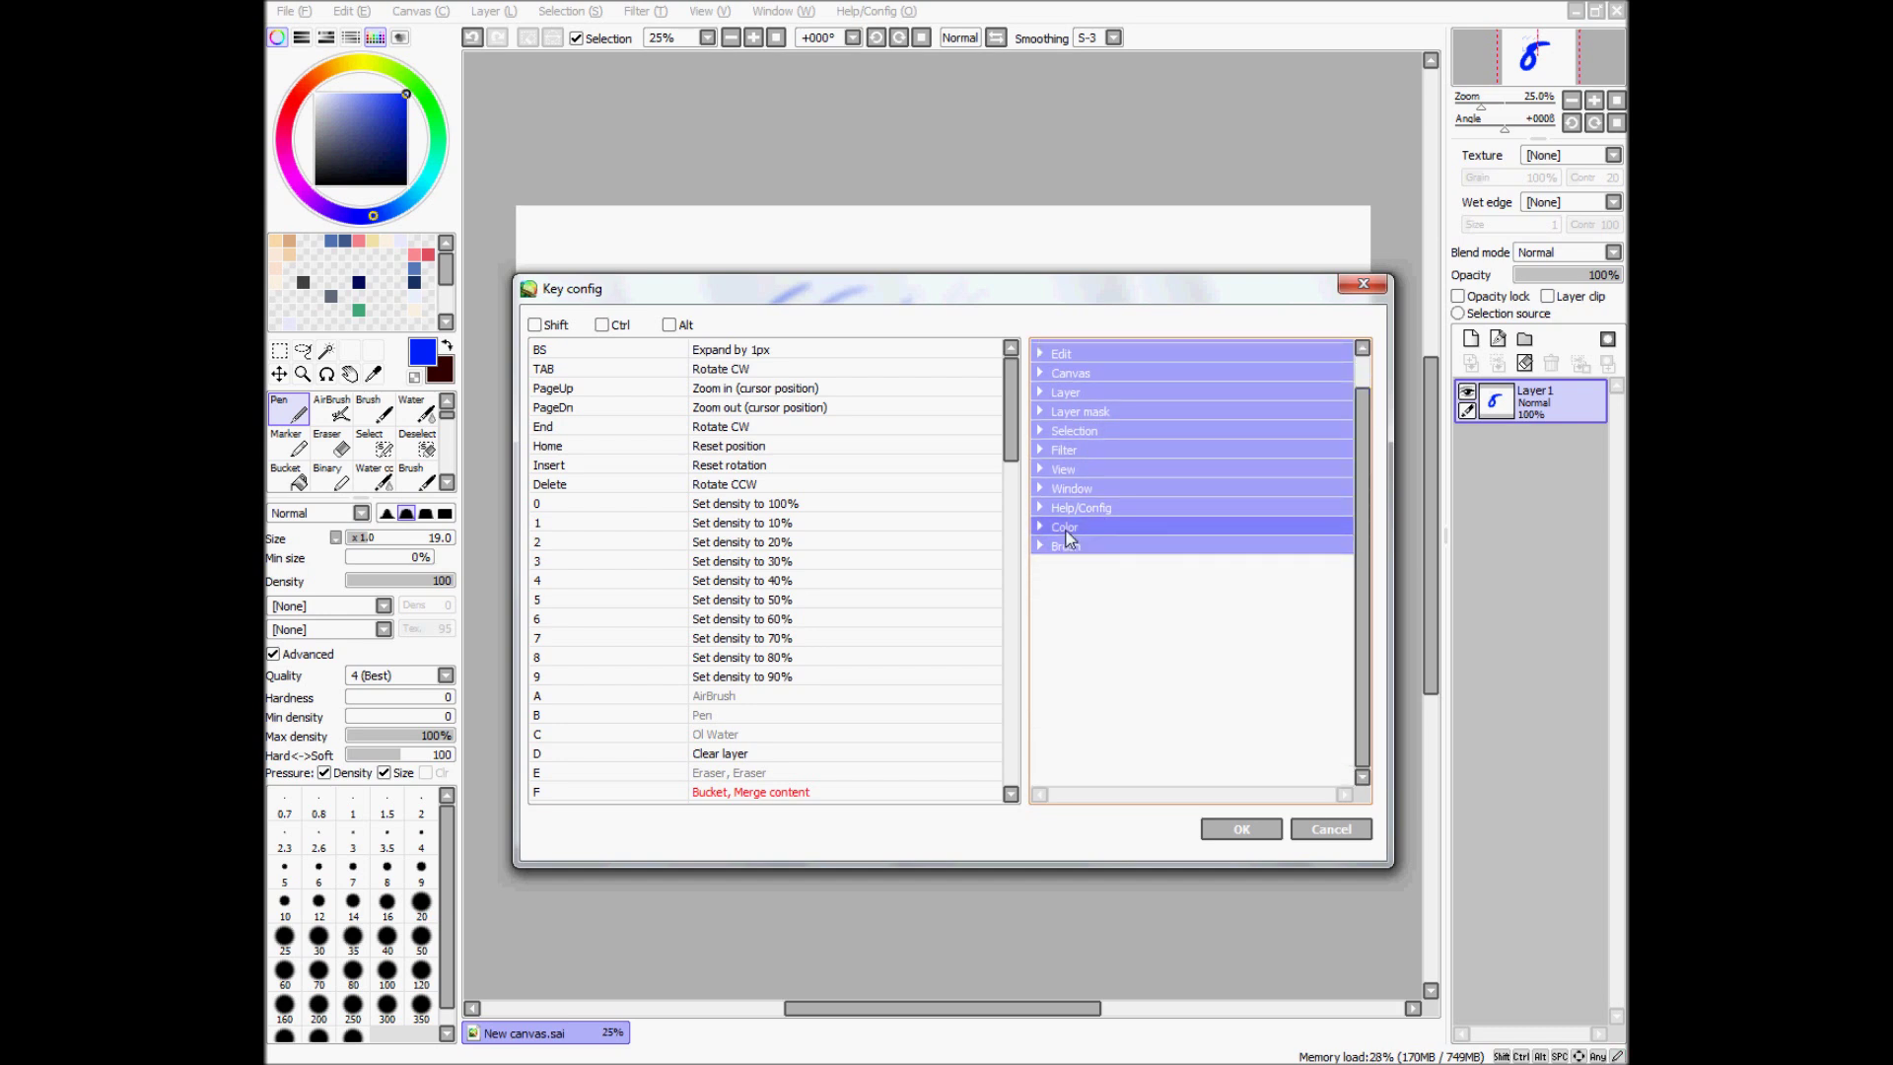
double_click(1069, 534)
double_click(1069, 534)
double_click(1074, 507)
double_click(1080, 501)
double_click(1074, 488)
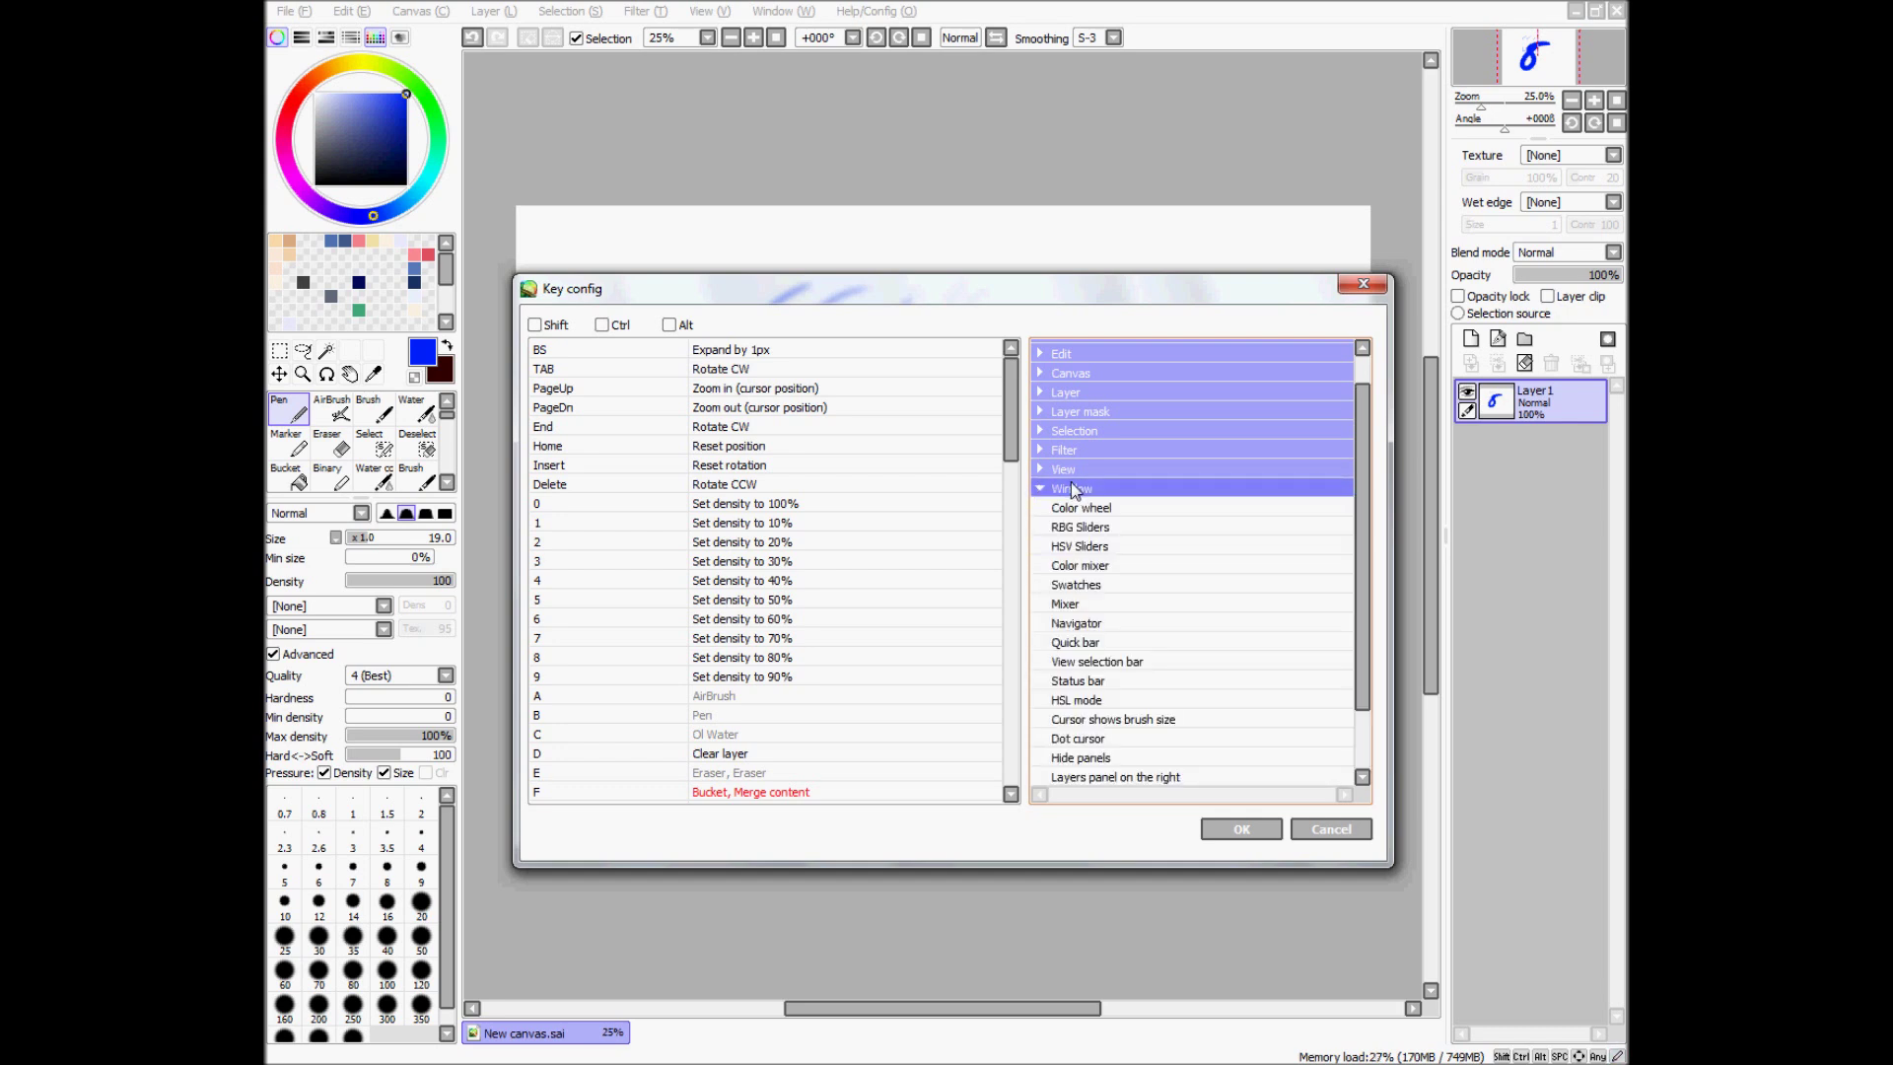
double_click(1075, 489)
double_click(1072, 469)
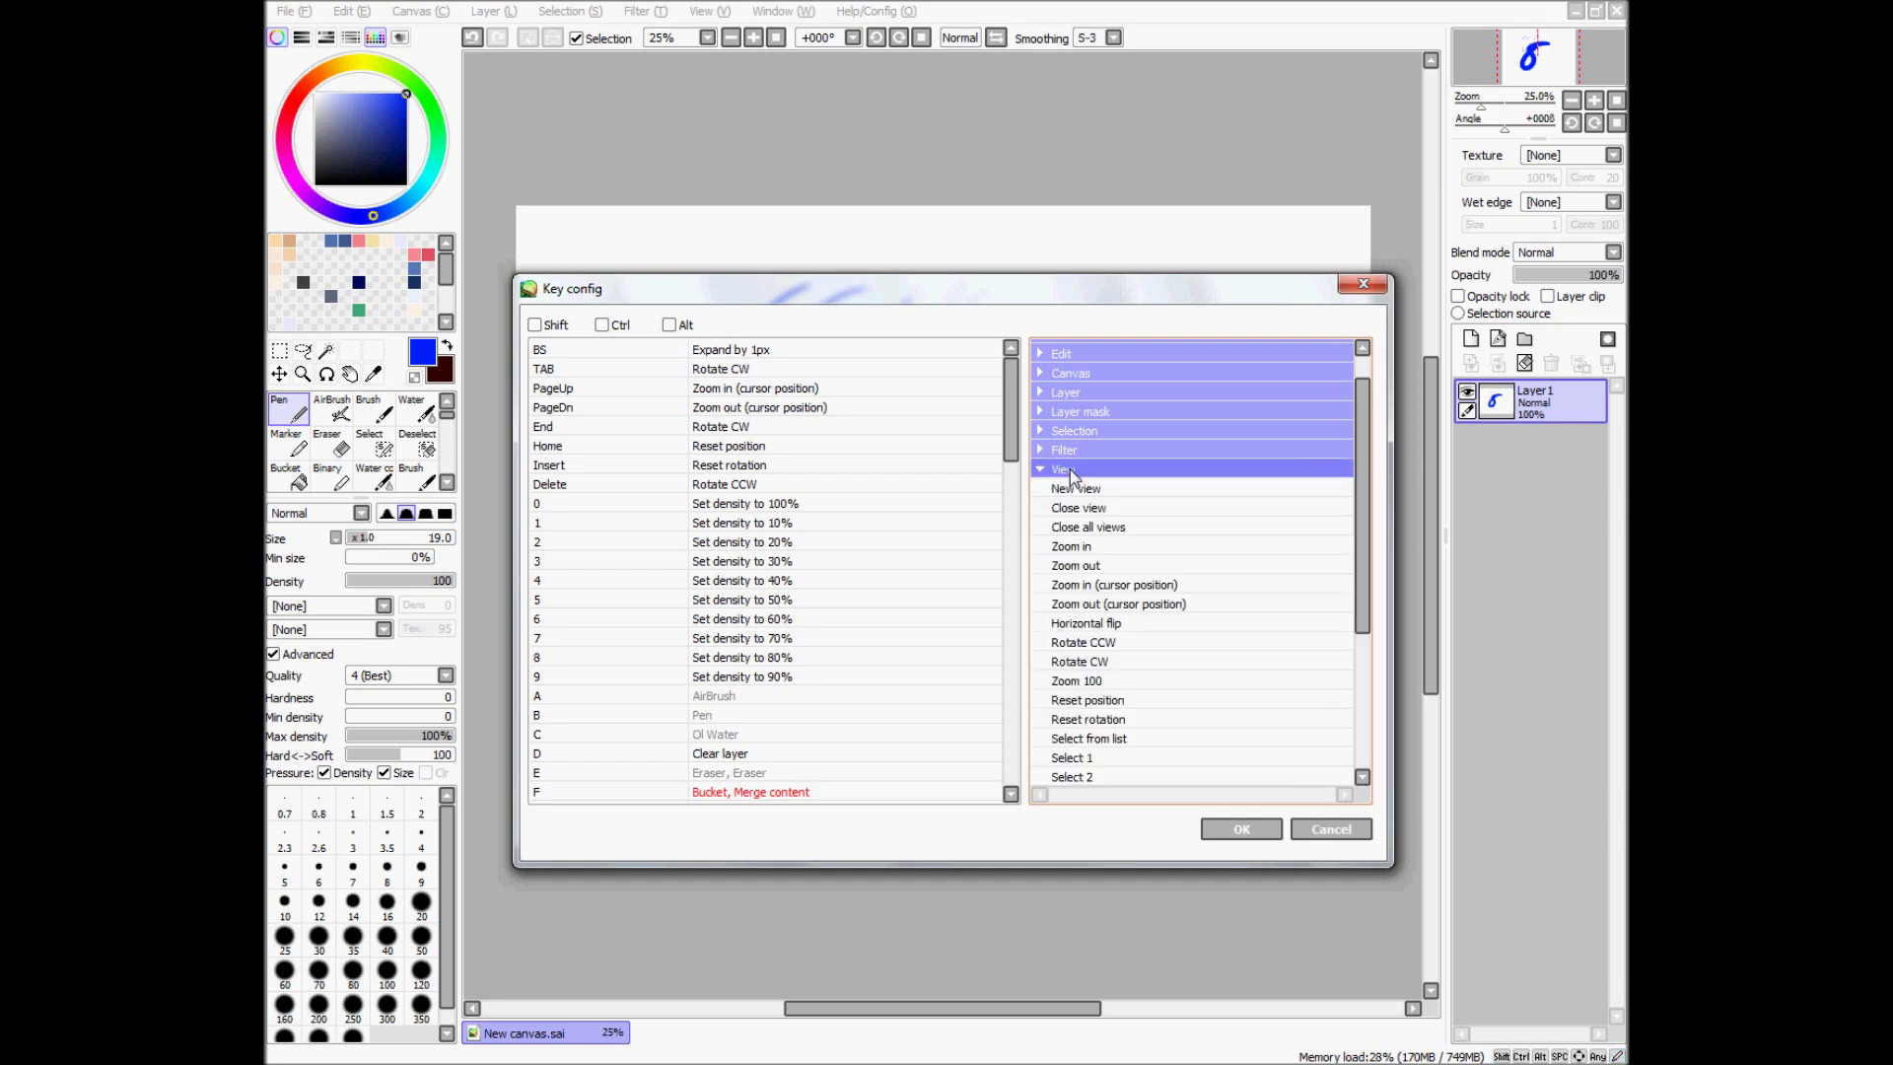
double_click(1068, 469)
double_click(1068, 450)
double_click(1069, 450)
double_click(1074, 431)
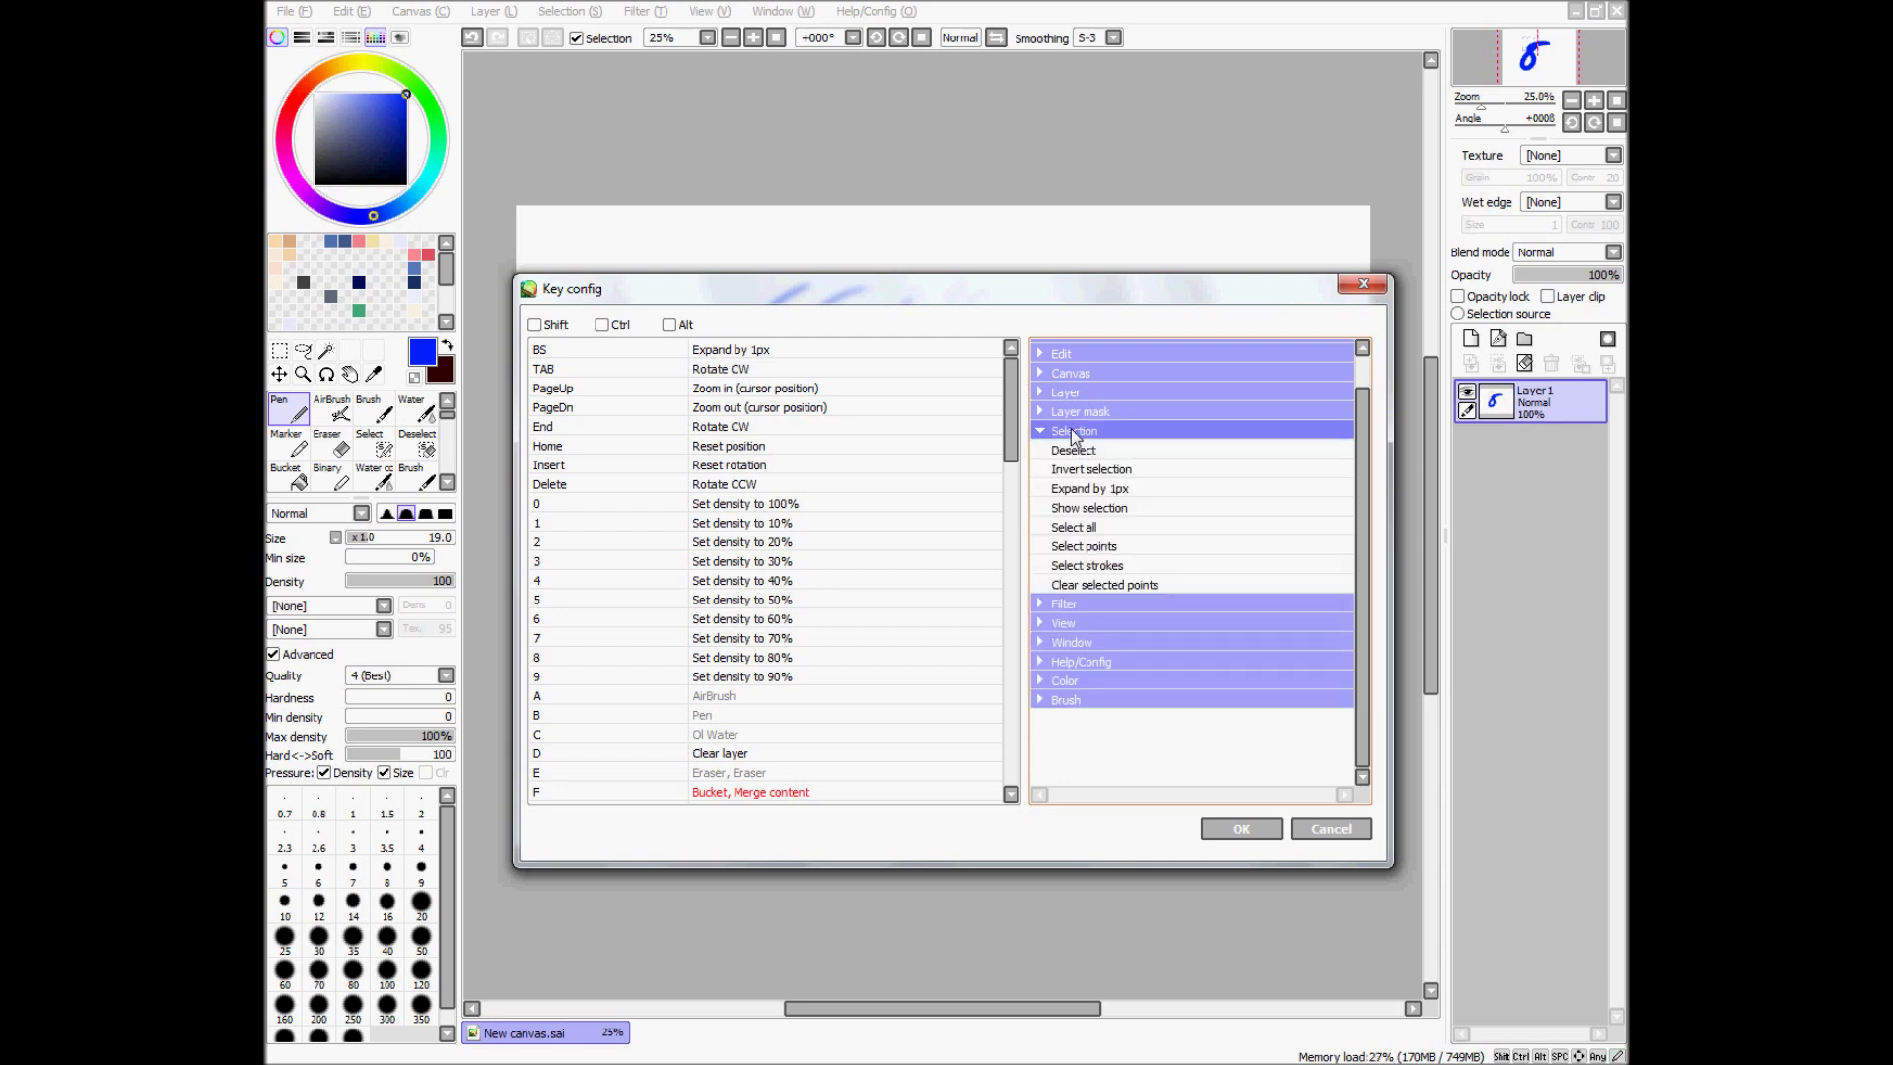
double_click(1084, 433)
double_click(1081, 411)
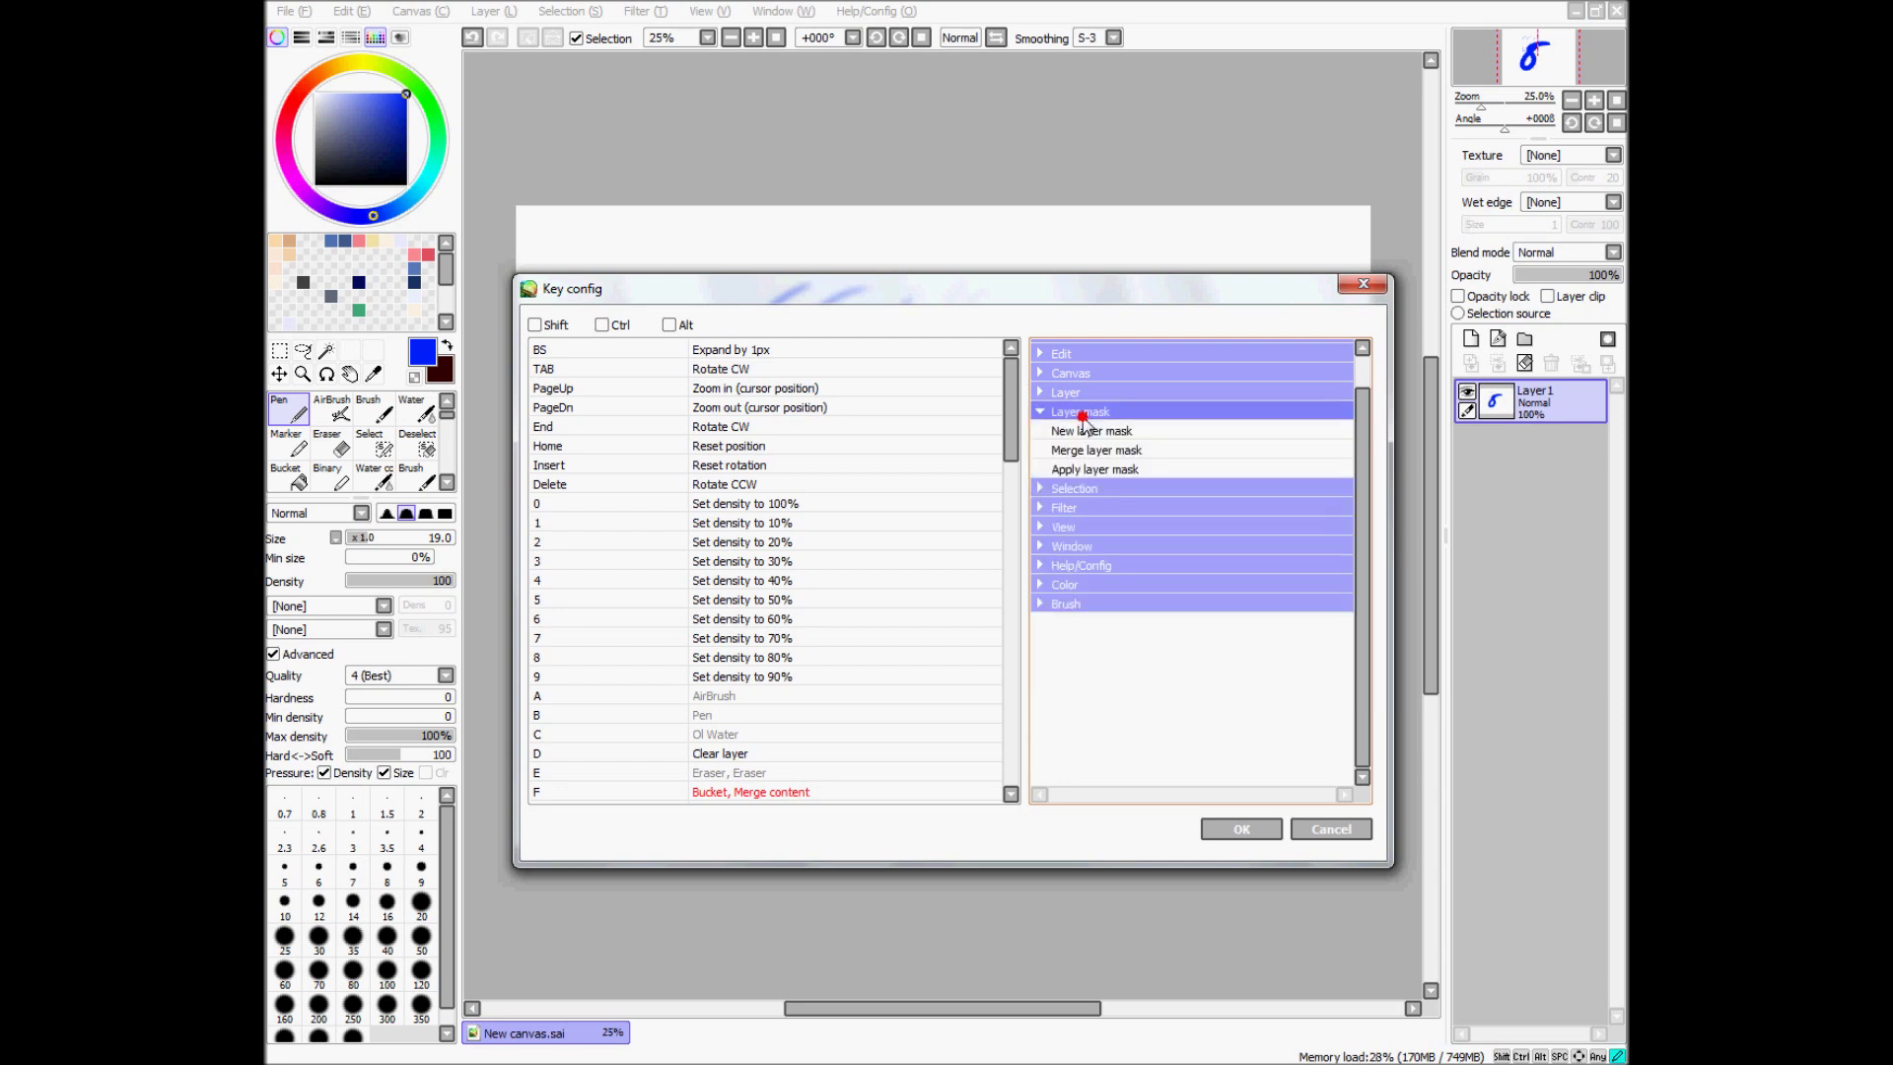
double_click(1080, 411)
double_click(1072, 390)
double_click(1073, 390)
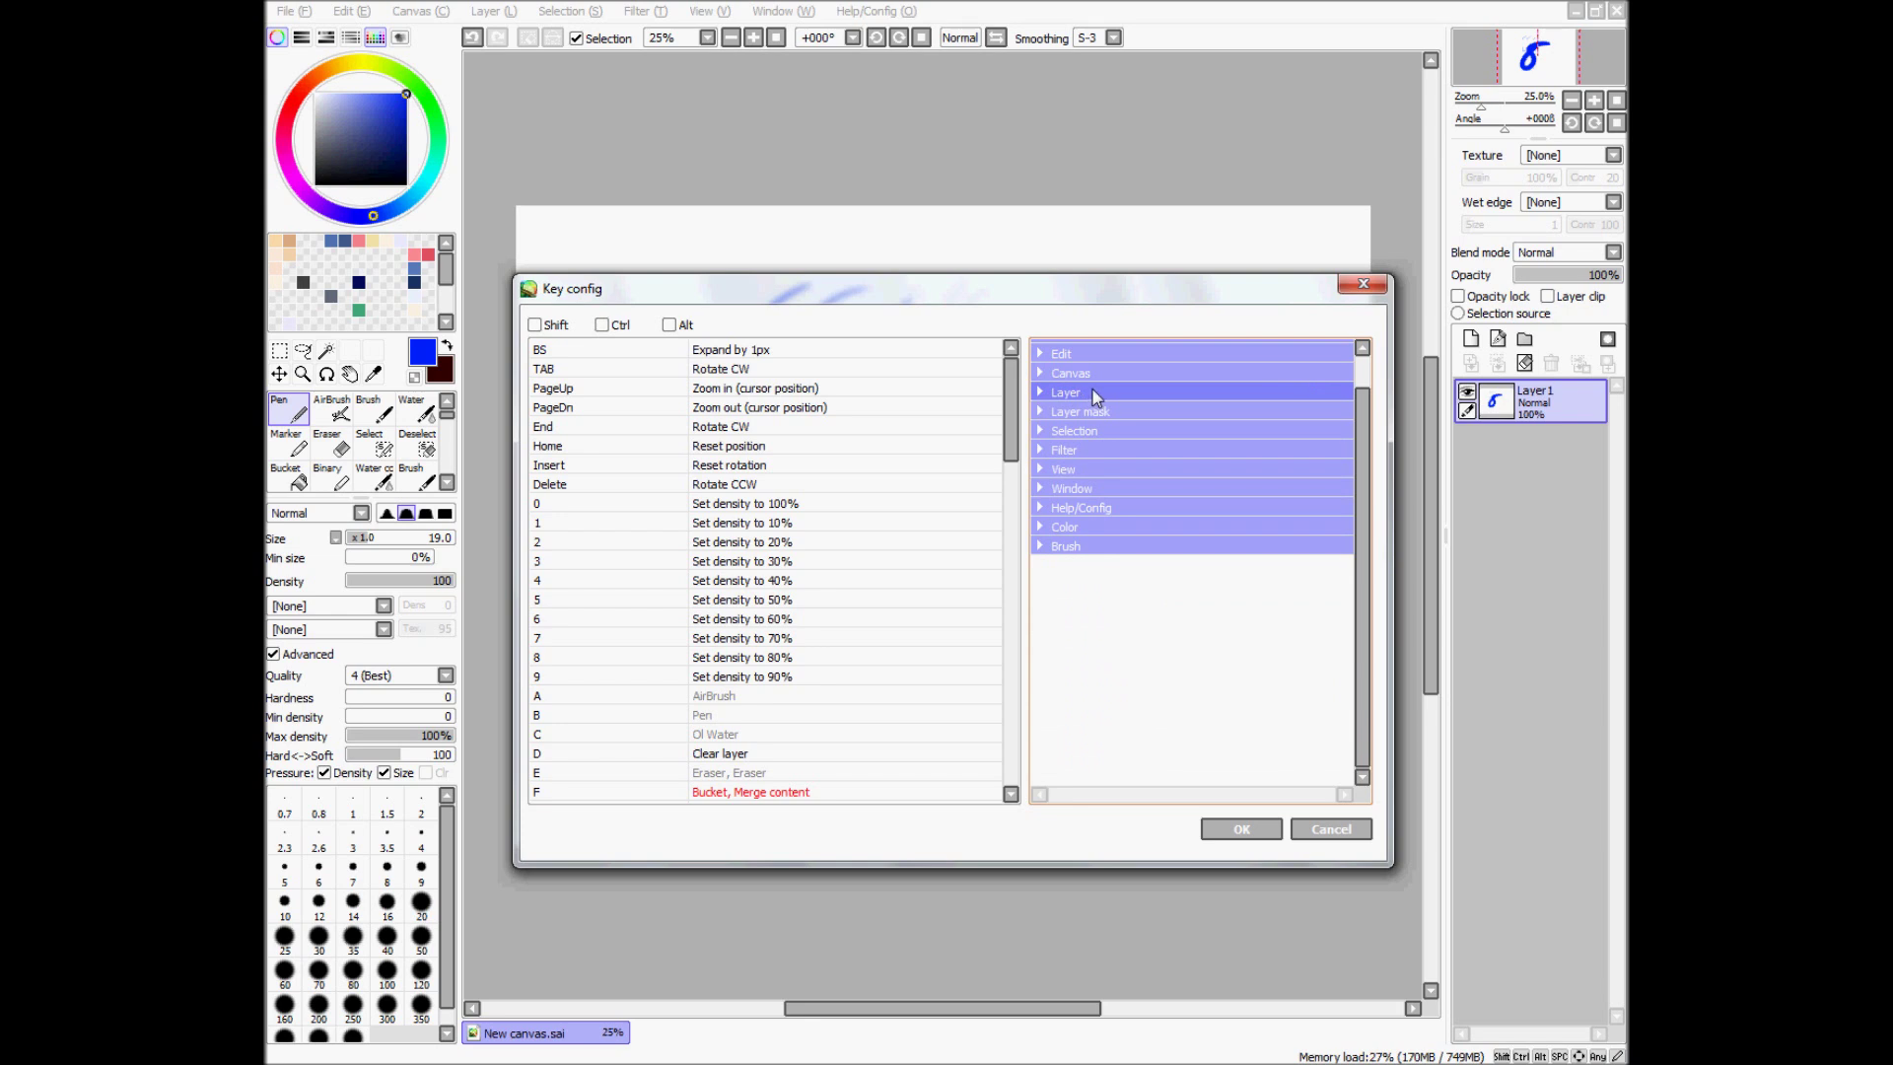
double_click(1070, 549)
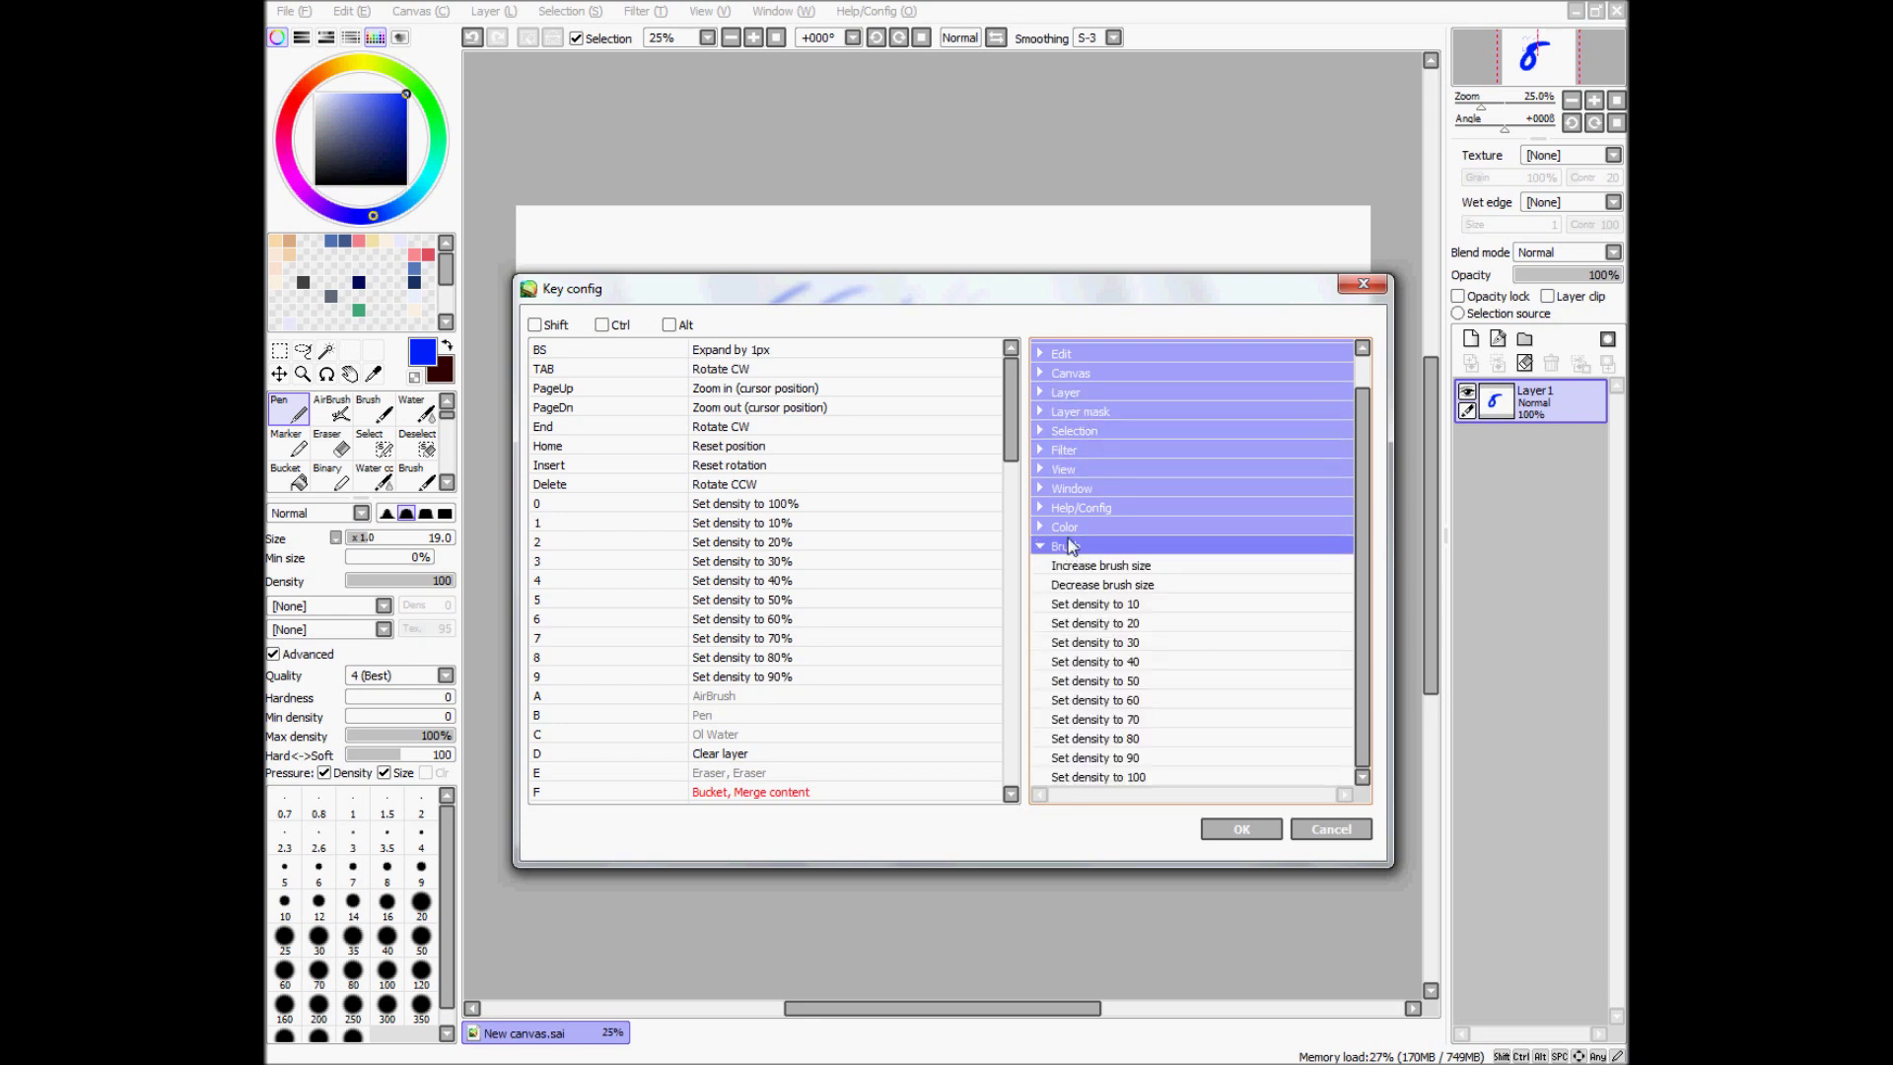
double_click(1070, 549)
double_click(1070, 530)
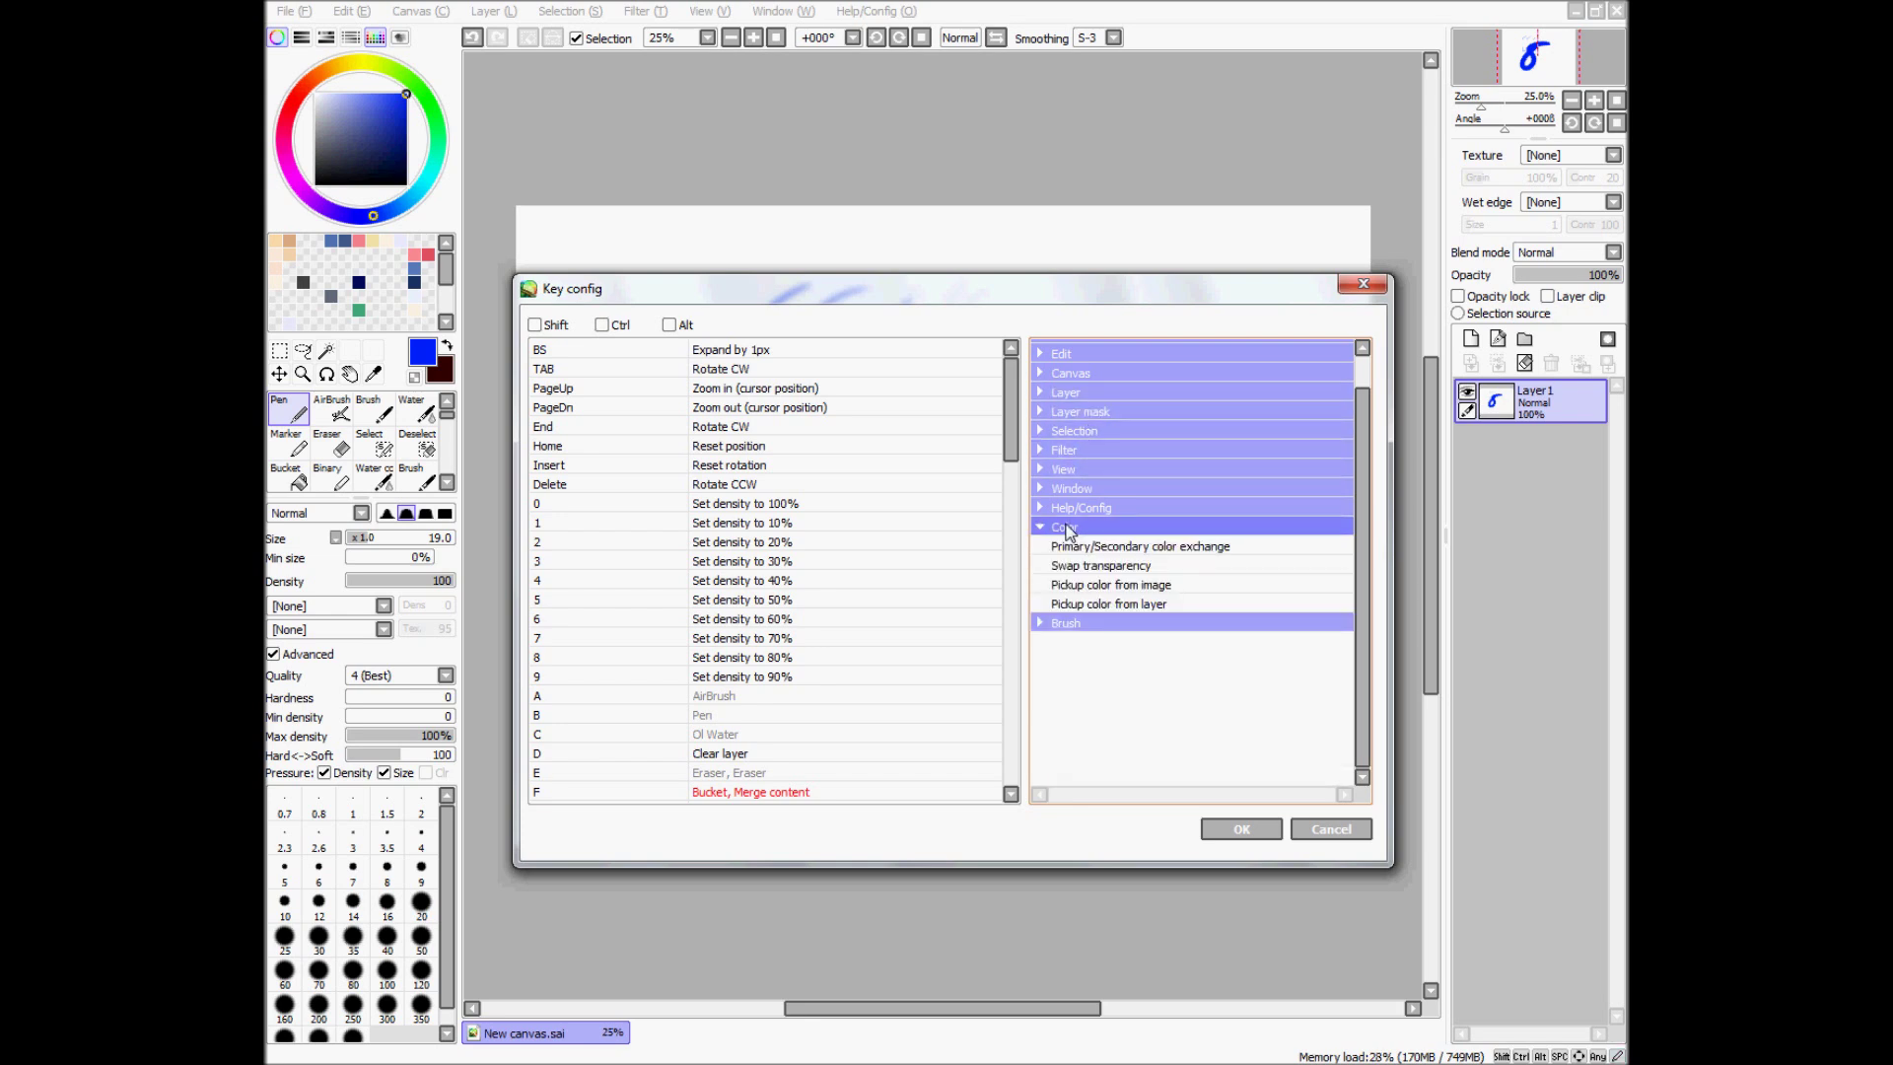
double_click(1070, 529)
double_click(1071, 509)
double_click(1071, 509)
double_click(1072, 490)
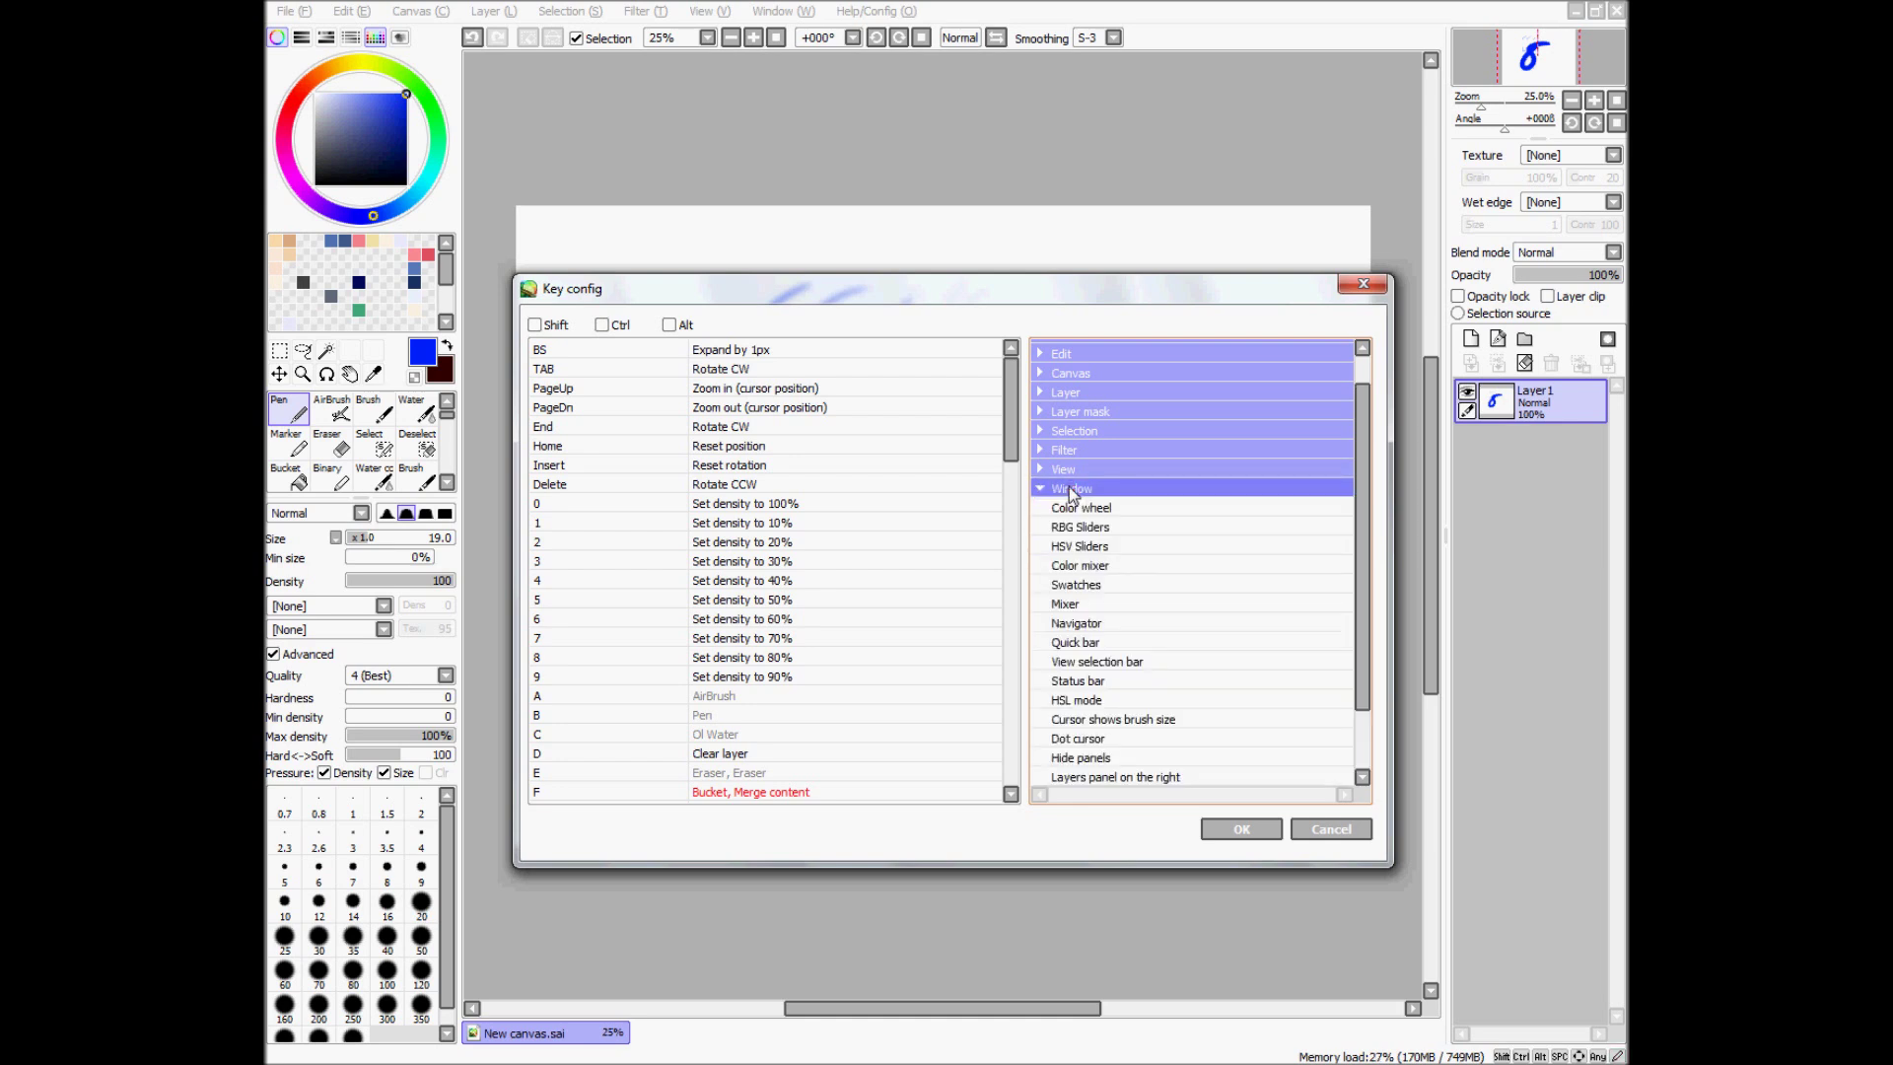
double_click(1072, 489)
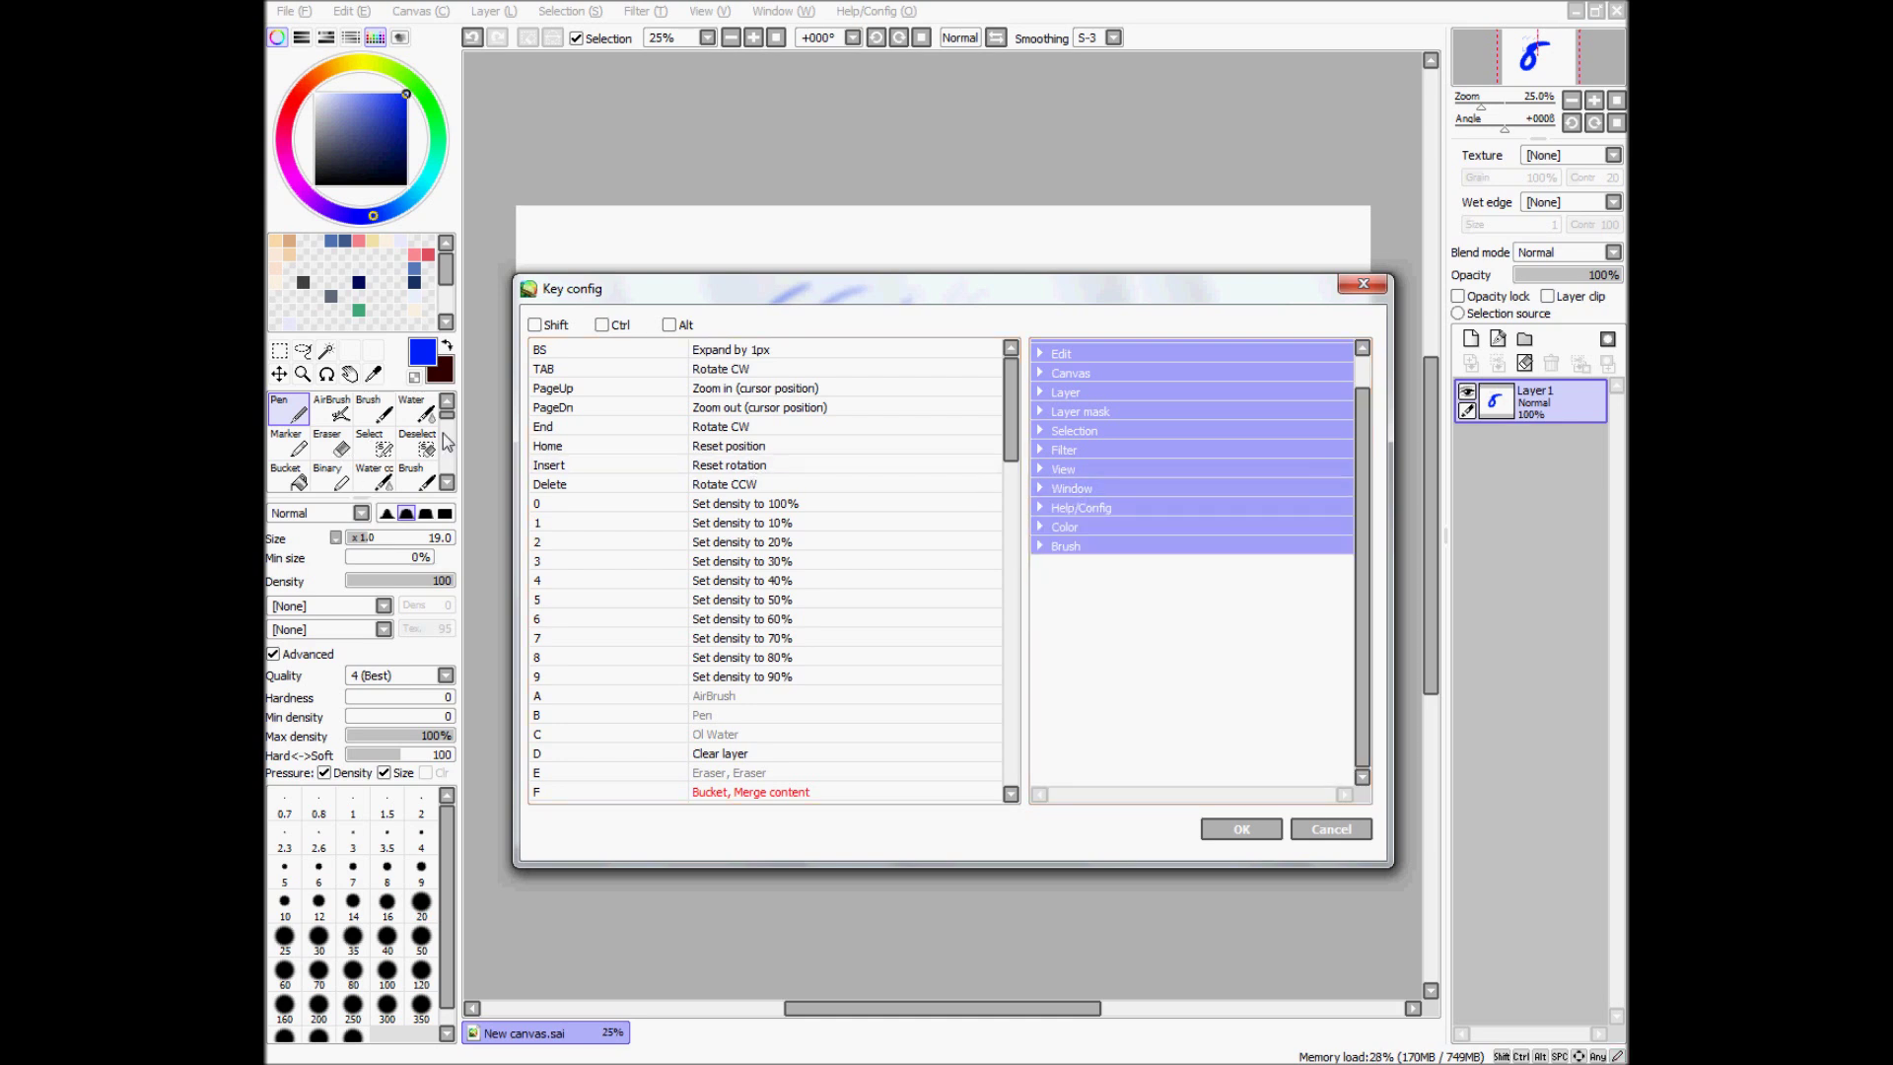
click(1109, 430)
click(1119, 374)
click(1103, 547)
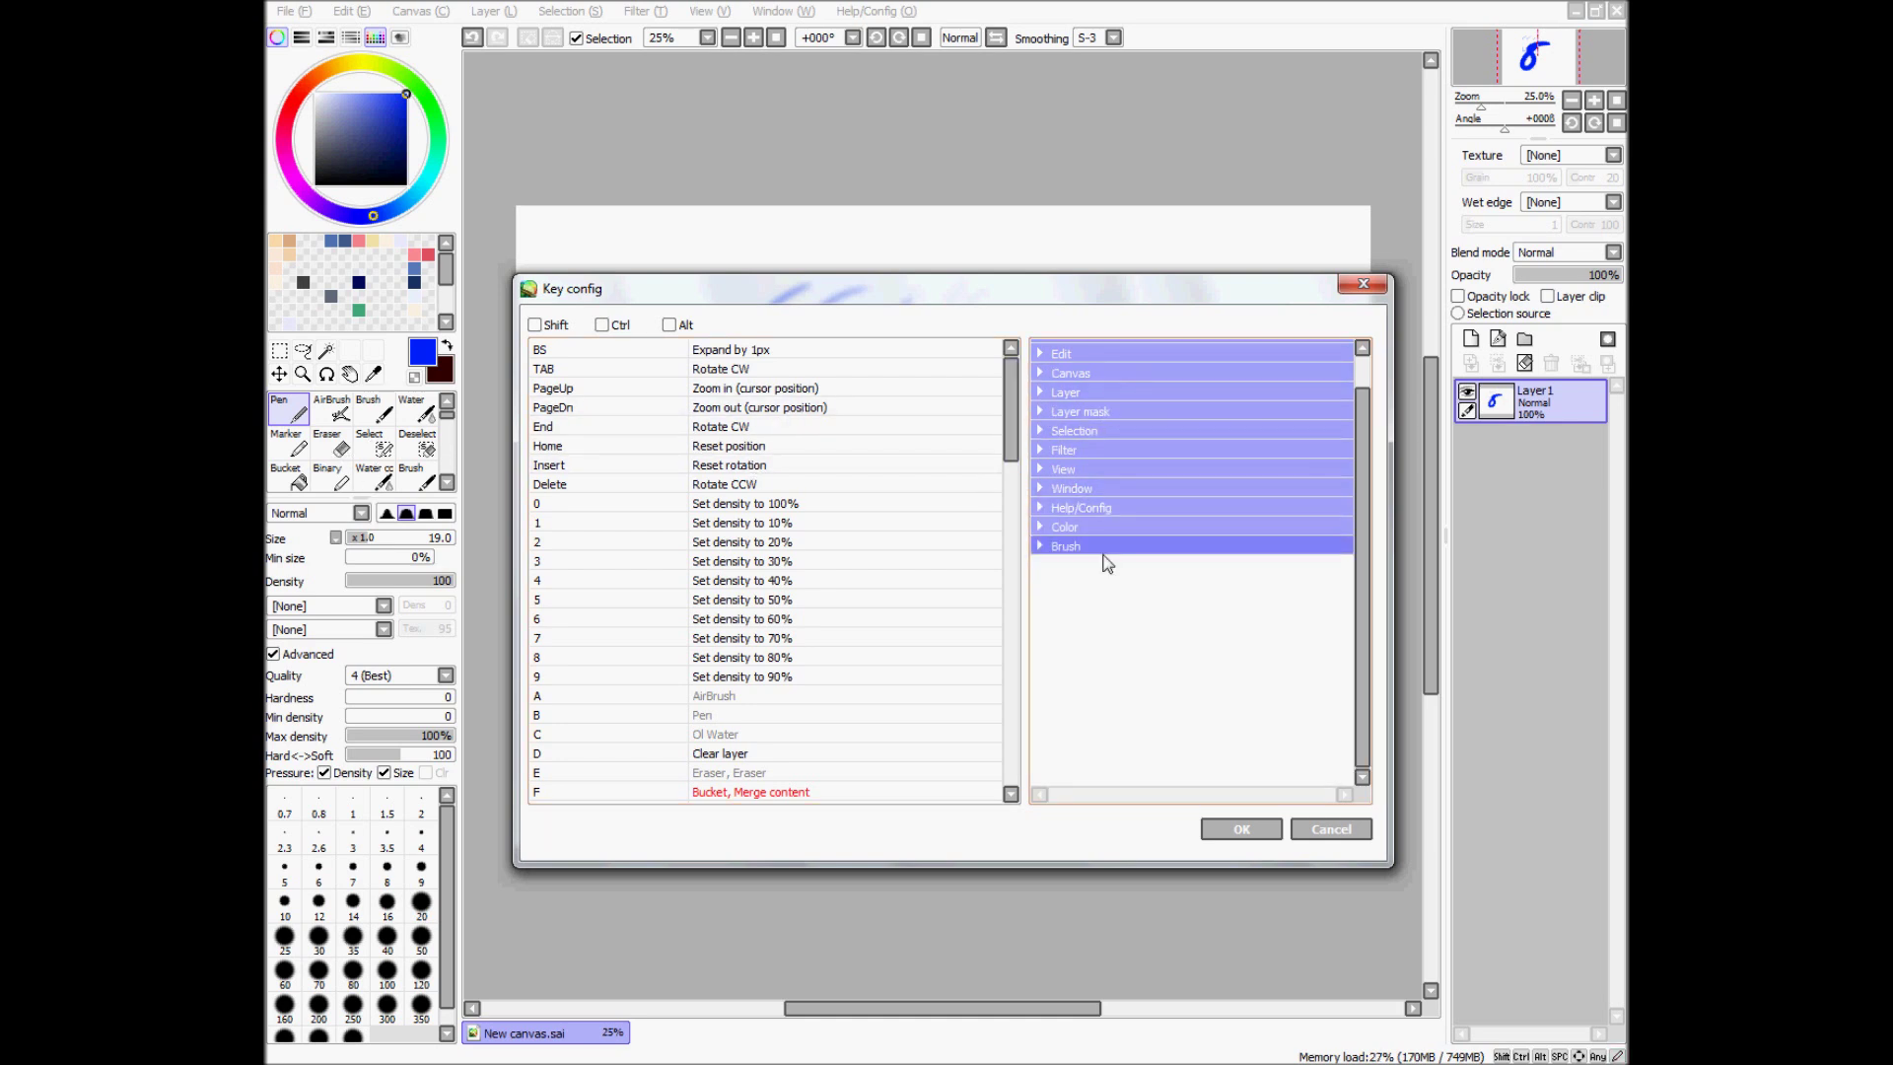
click(1096, 465)
Step: Scroll the Key config list down to the letter keys G–Z and filter to Shift bindings
mouse_move(1010, 402)
mouse_down()
mouse_move(1010, 434)
mouse_move(1011, 404)
mouse_up()
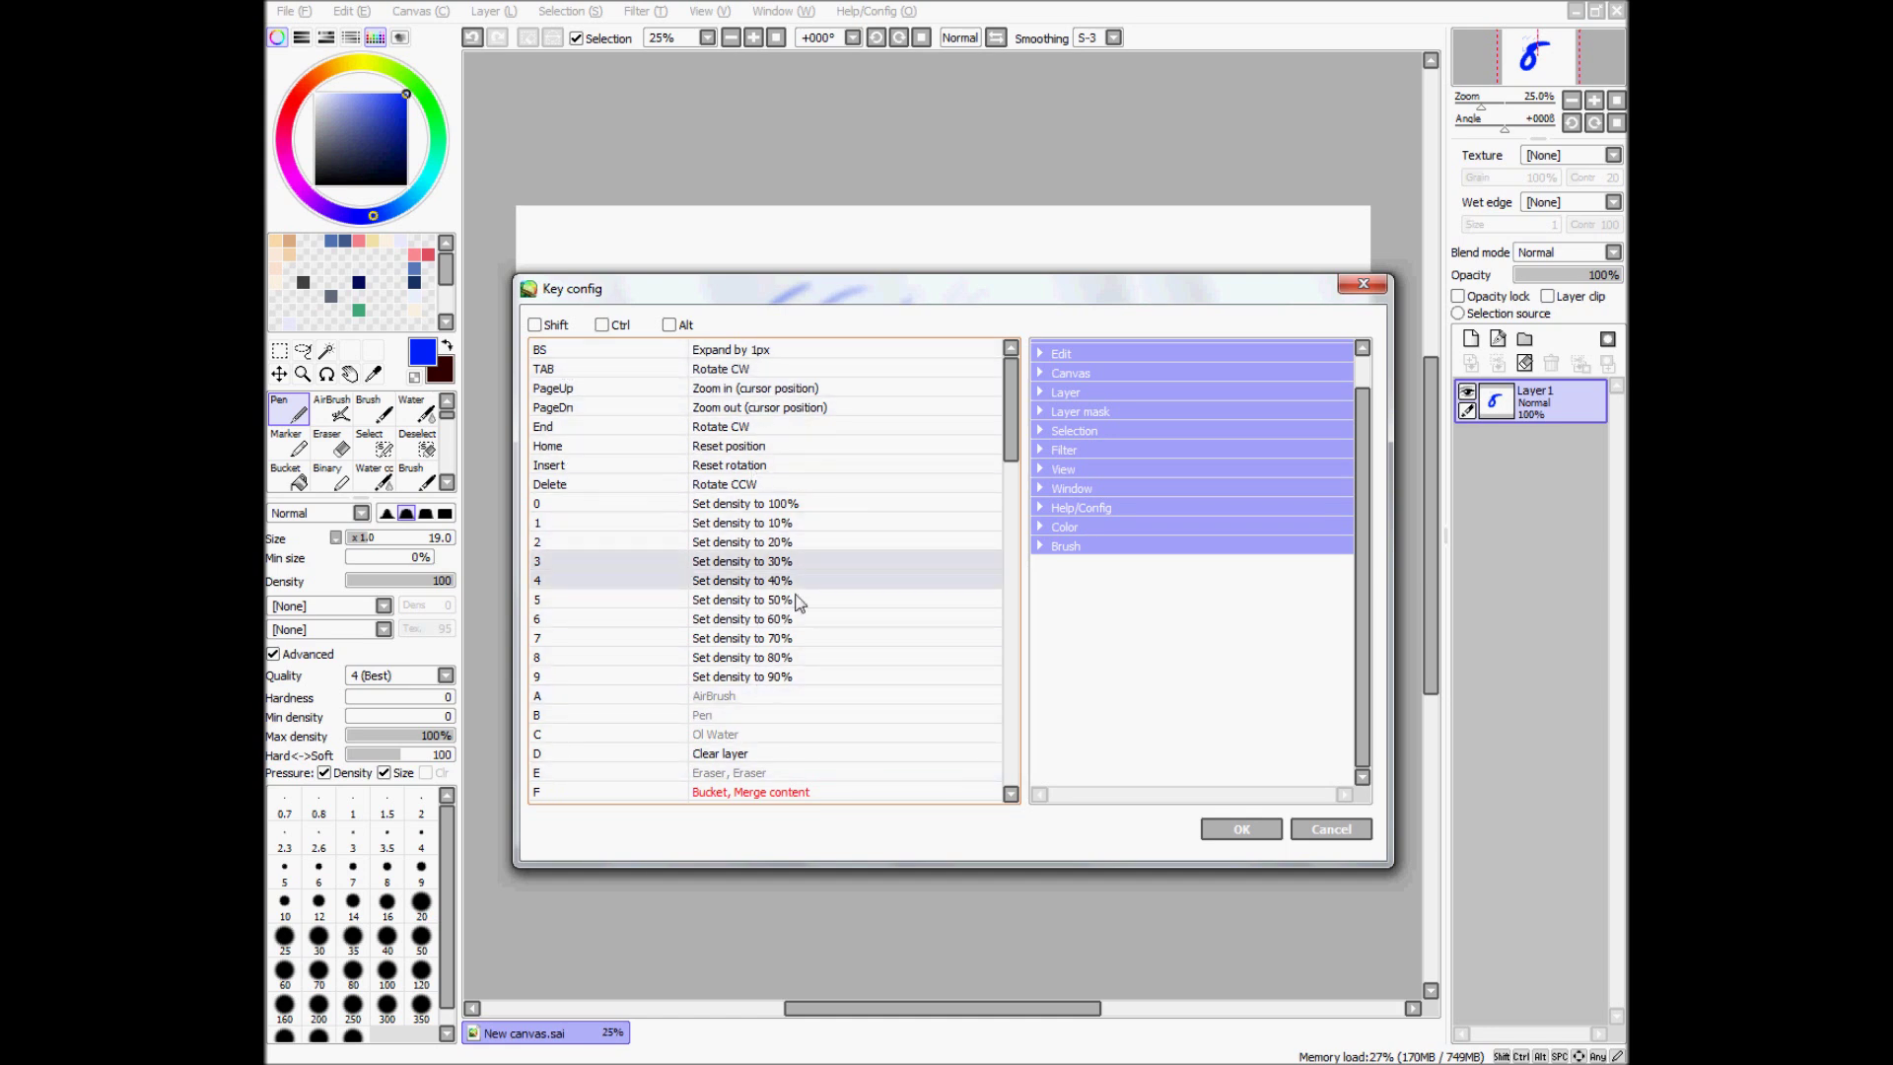
drag(1014, 436, 1016, 541)
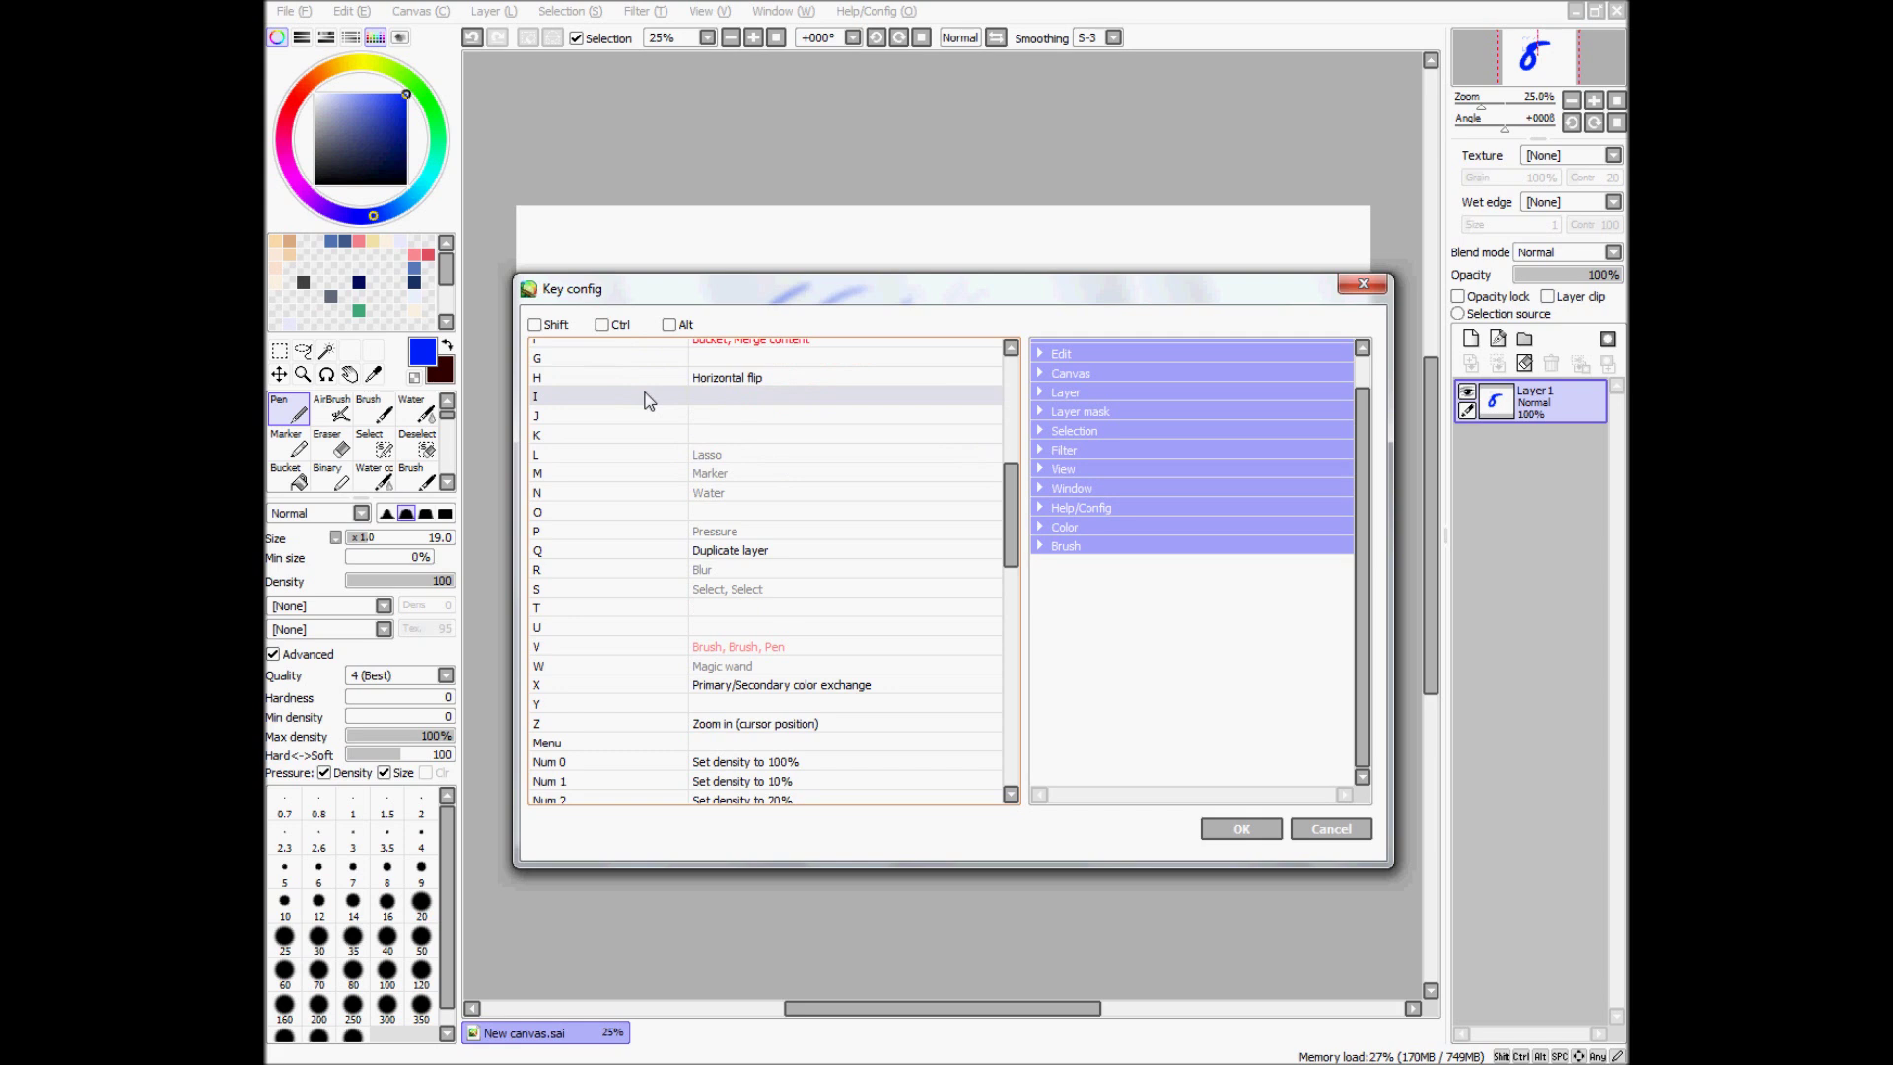
click(535, 326)
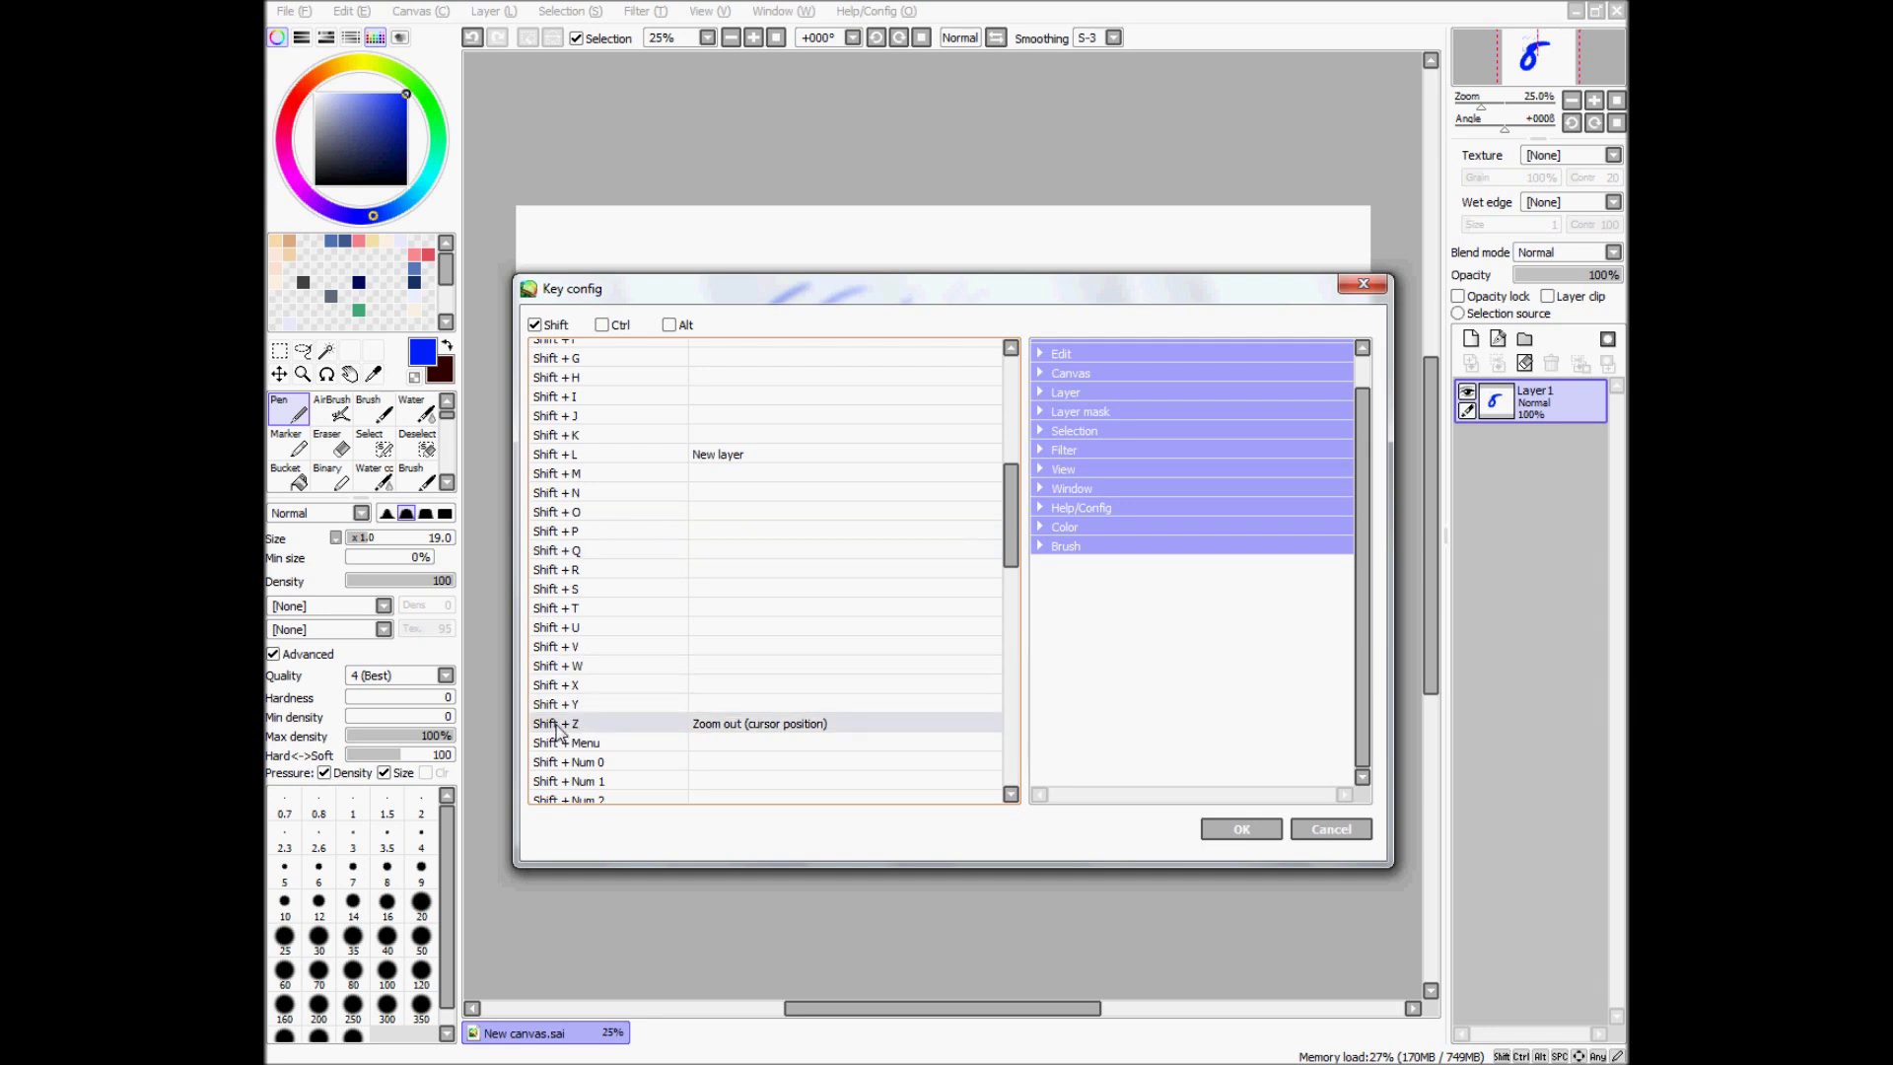
Step: Inspect the Shift + Z, Shift + Y and Shift + X bindings, returning to Shift + Z
click(737, 727)
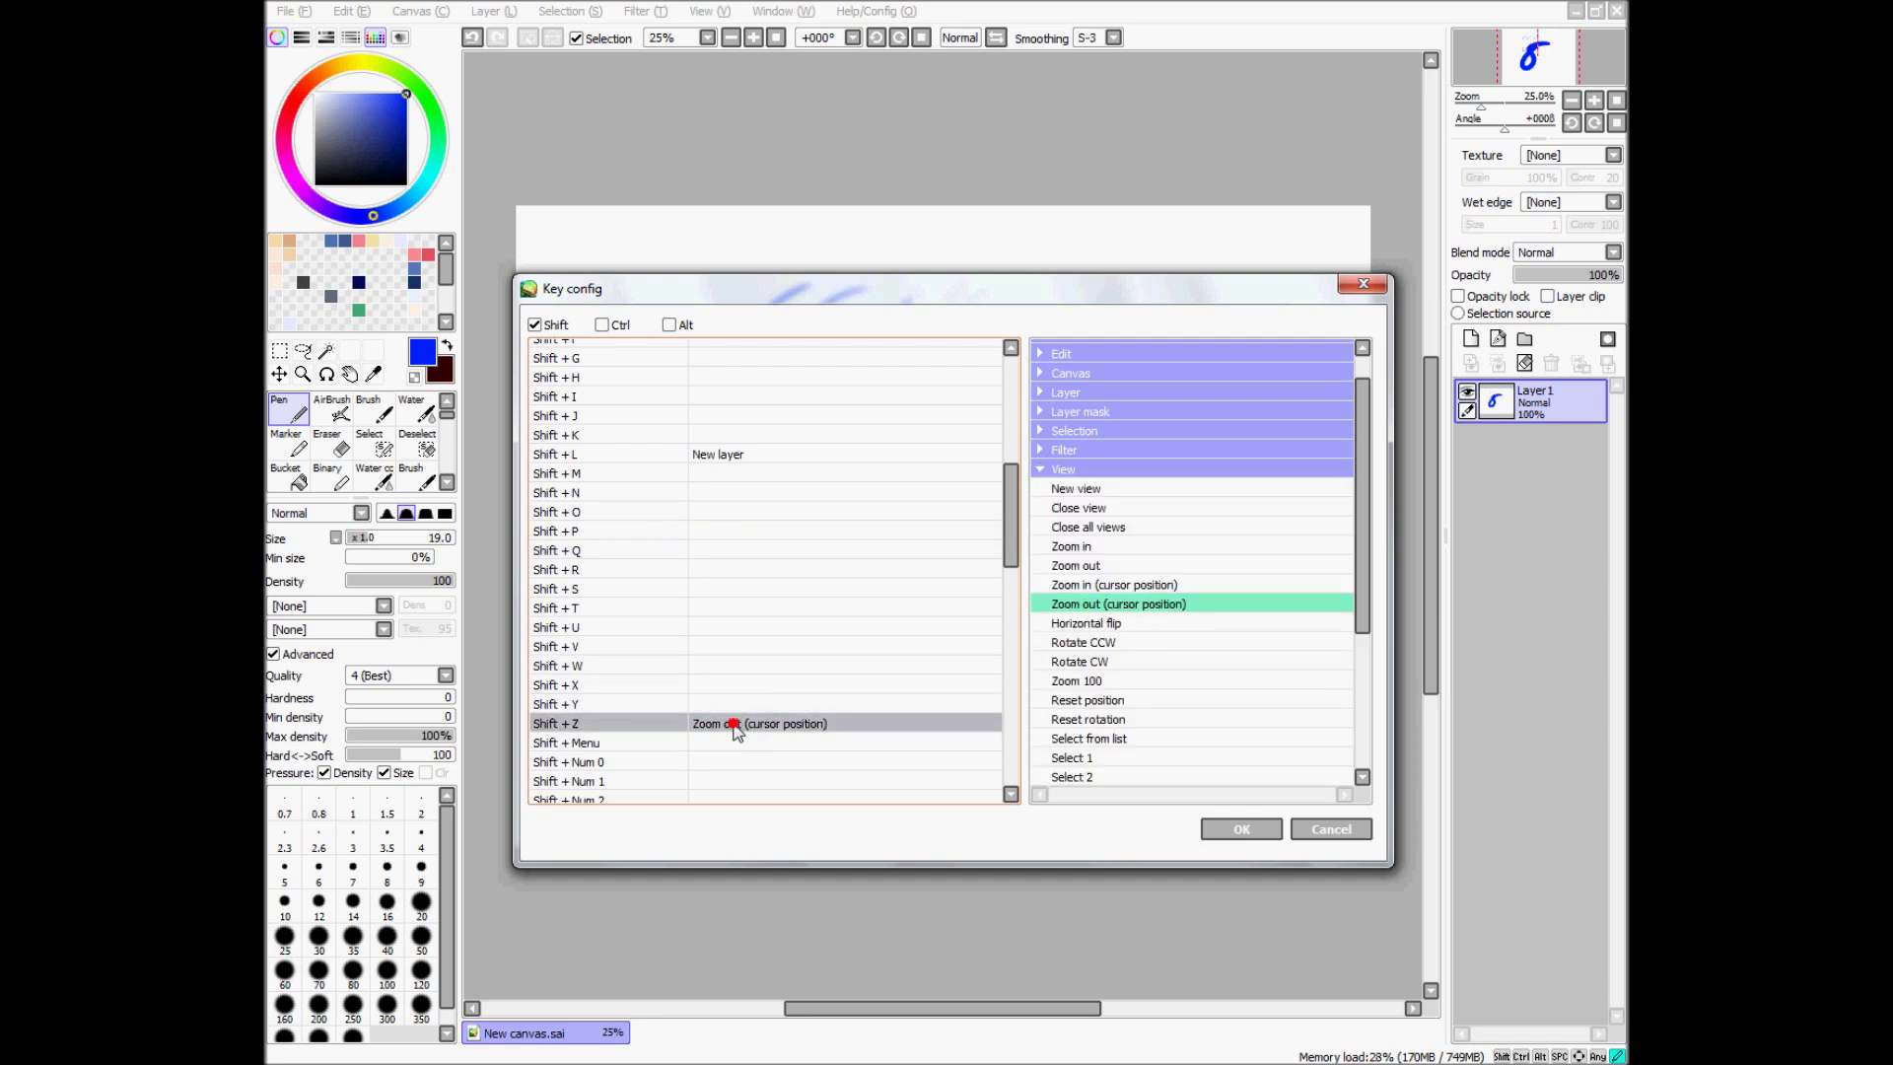
click(716, 702)
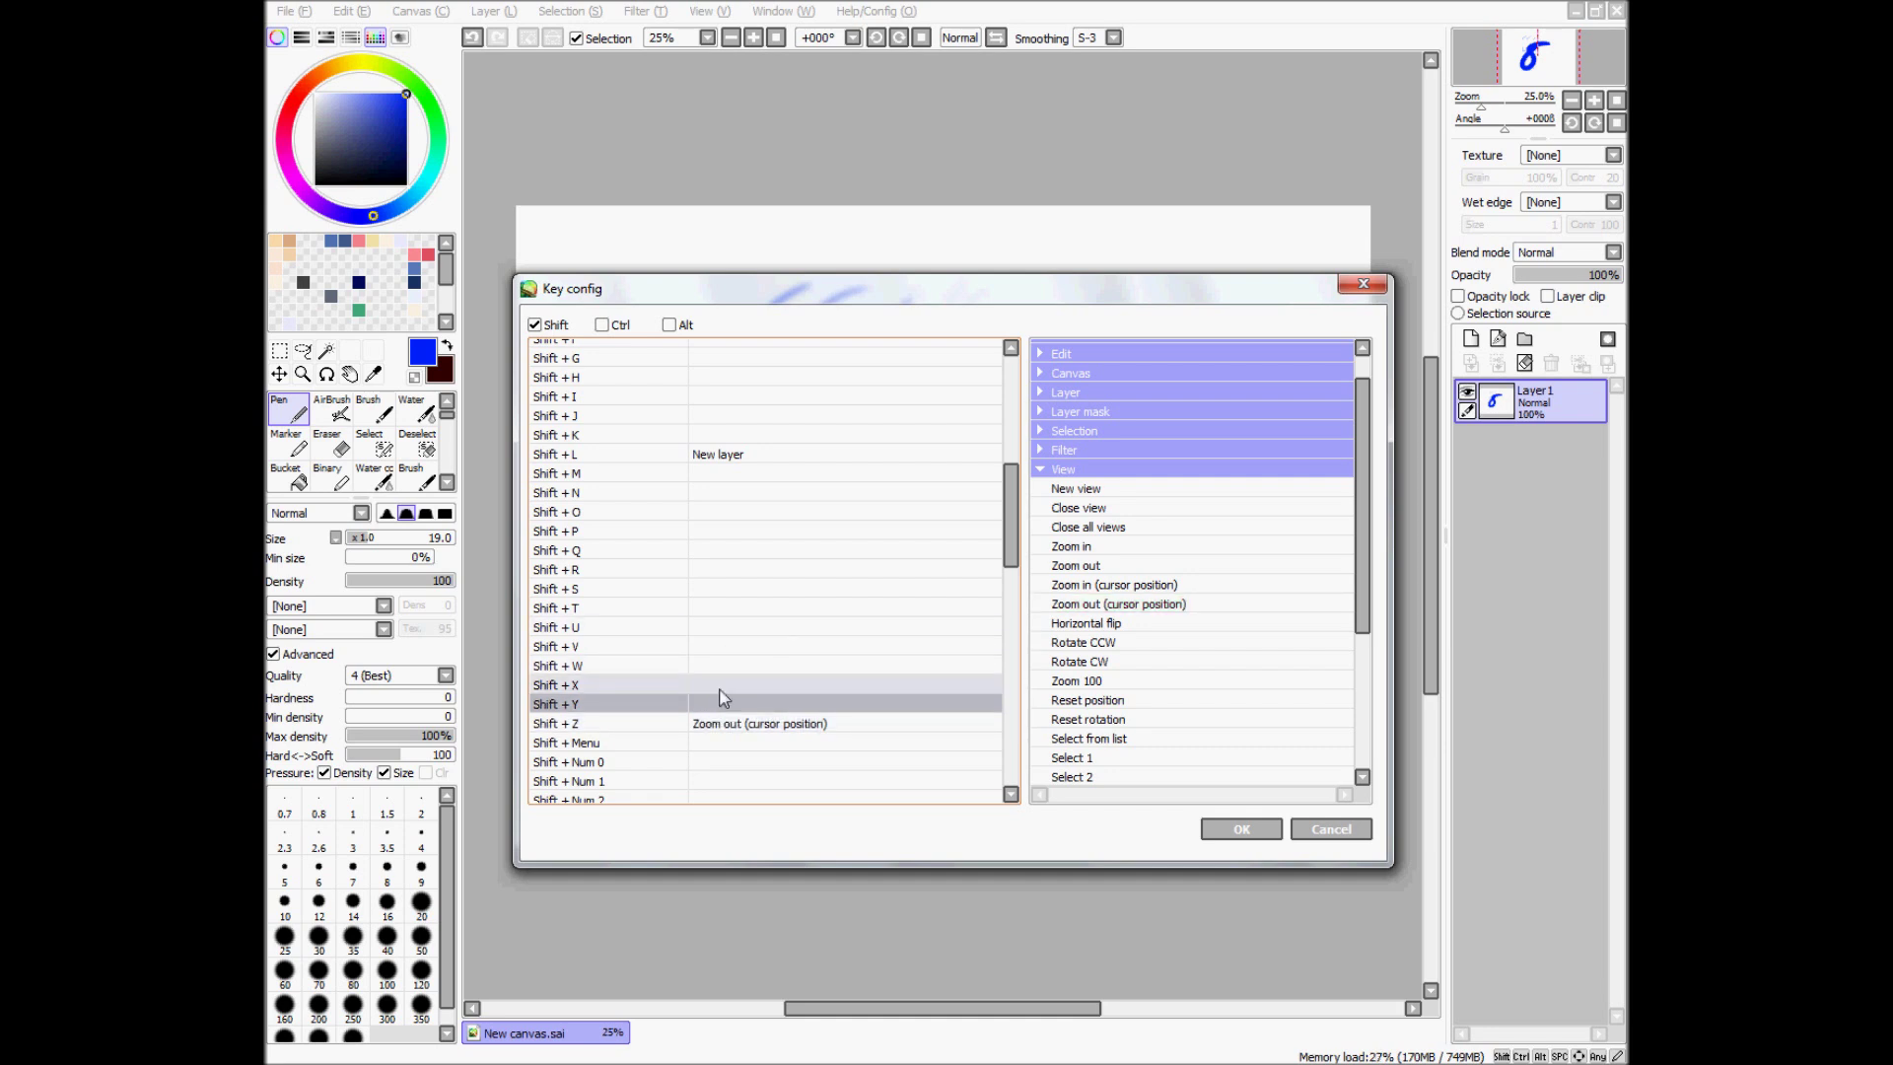
click(724, 686)
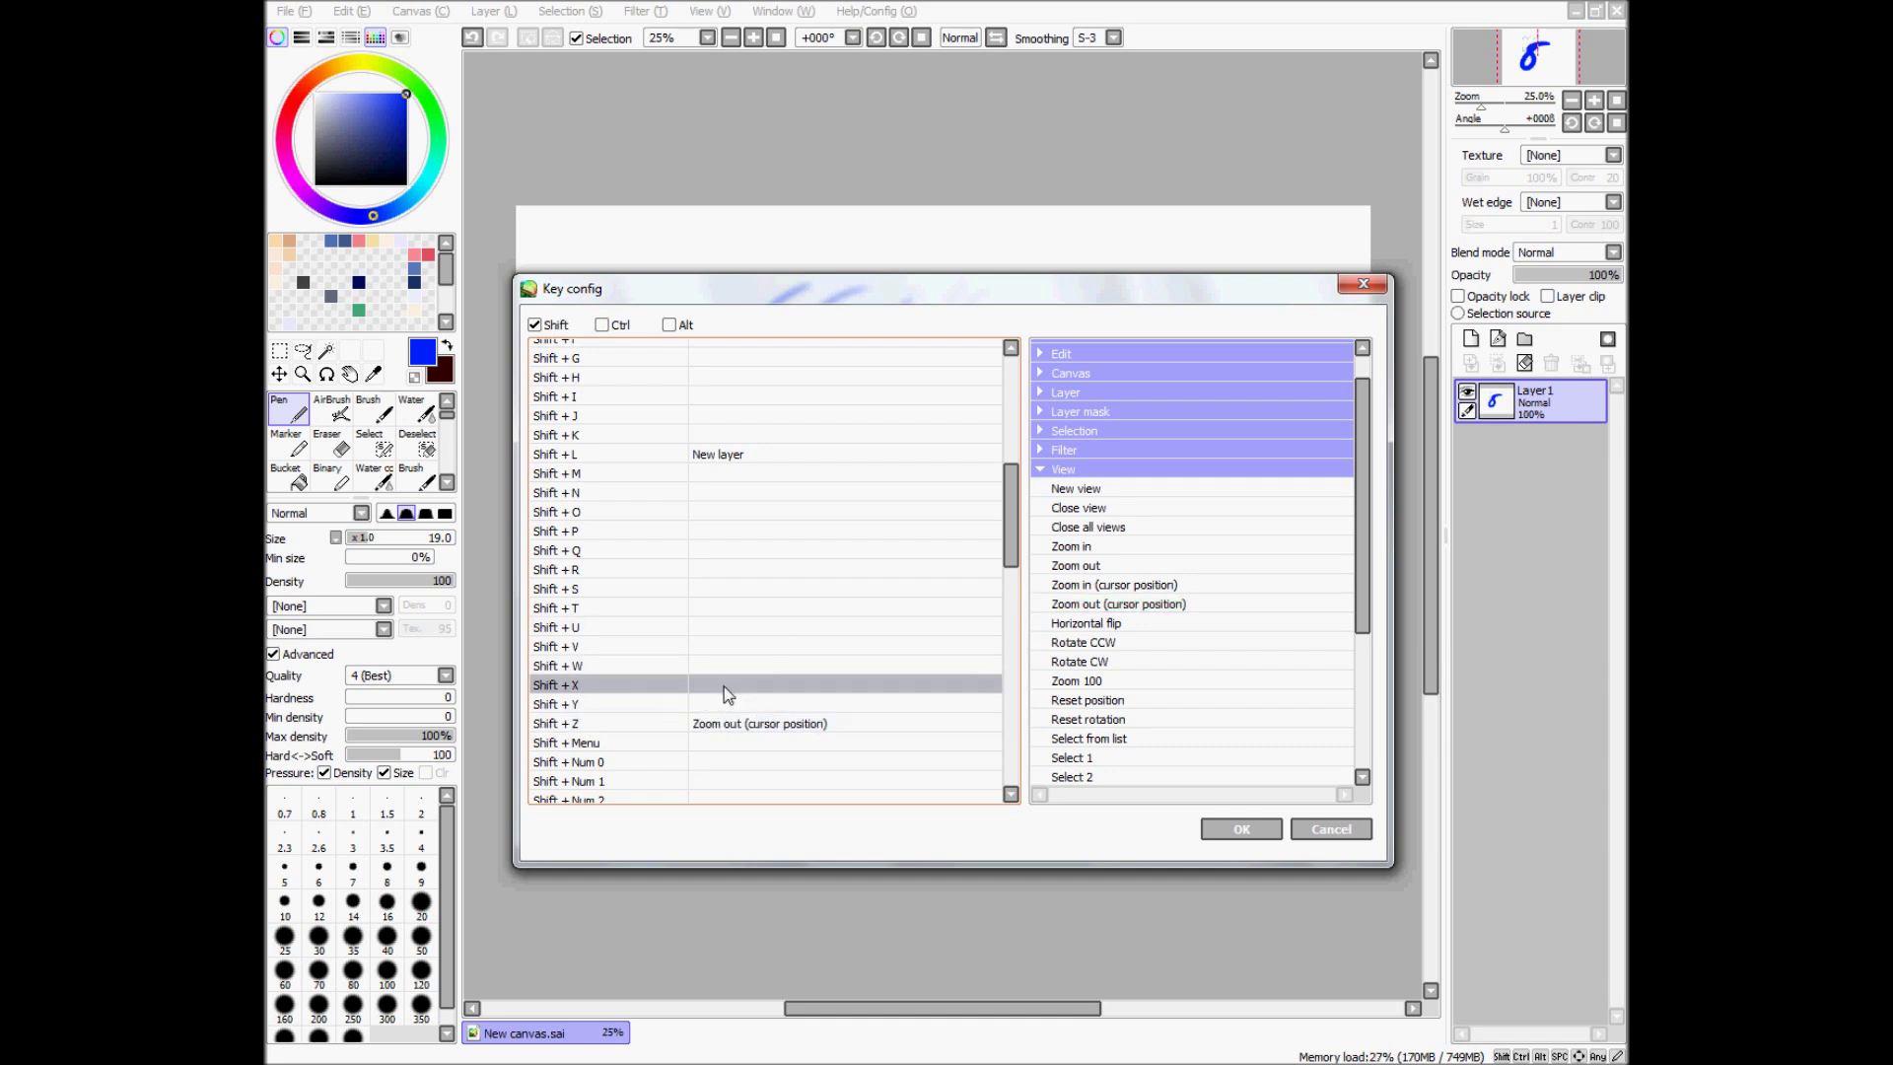
click(682, 723)
mouse_move(1357, 491)
mouse_down()
mouse_move(1343, 647)
mouse_move(1360, 478)
mouse_up()
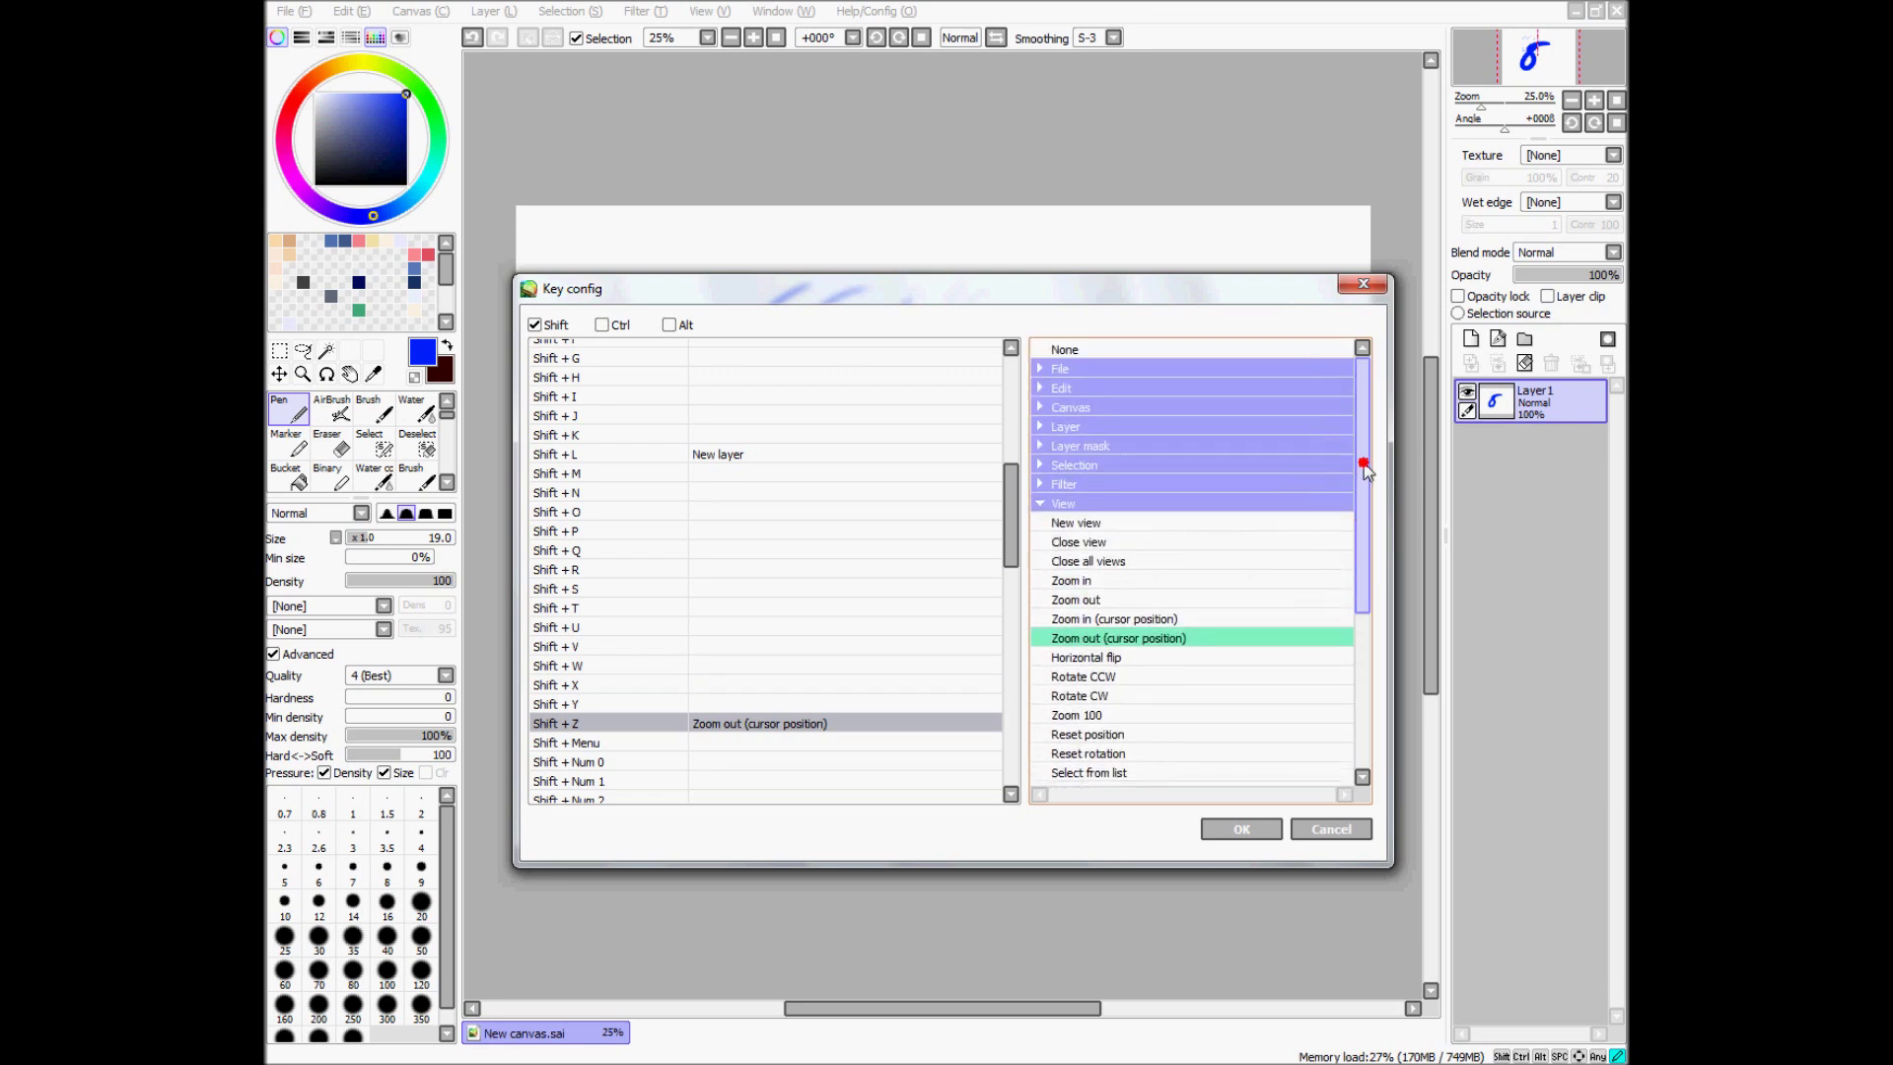
Step: Try Horizontal flip and Zoom in for Shift + Z, view Shift+Ctrl bindings, then cancel
click(1096, 649)
click(1108, 638)
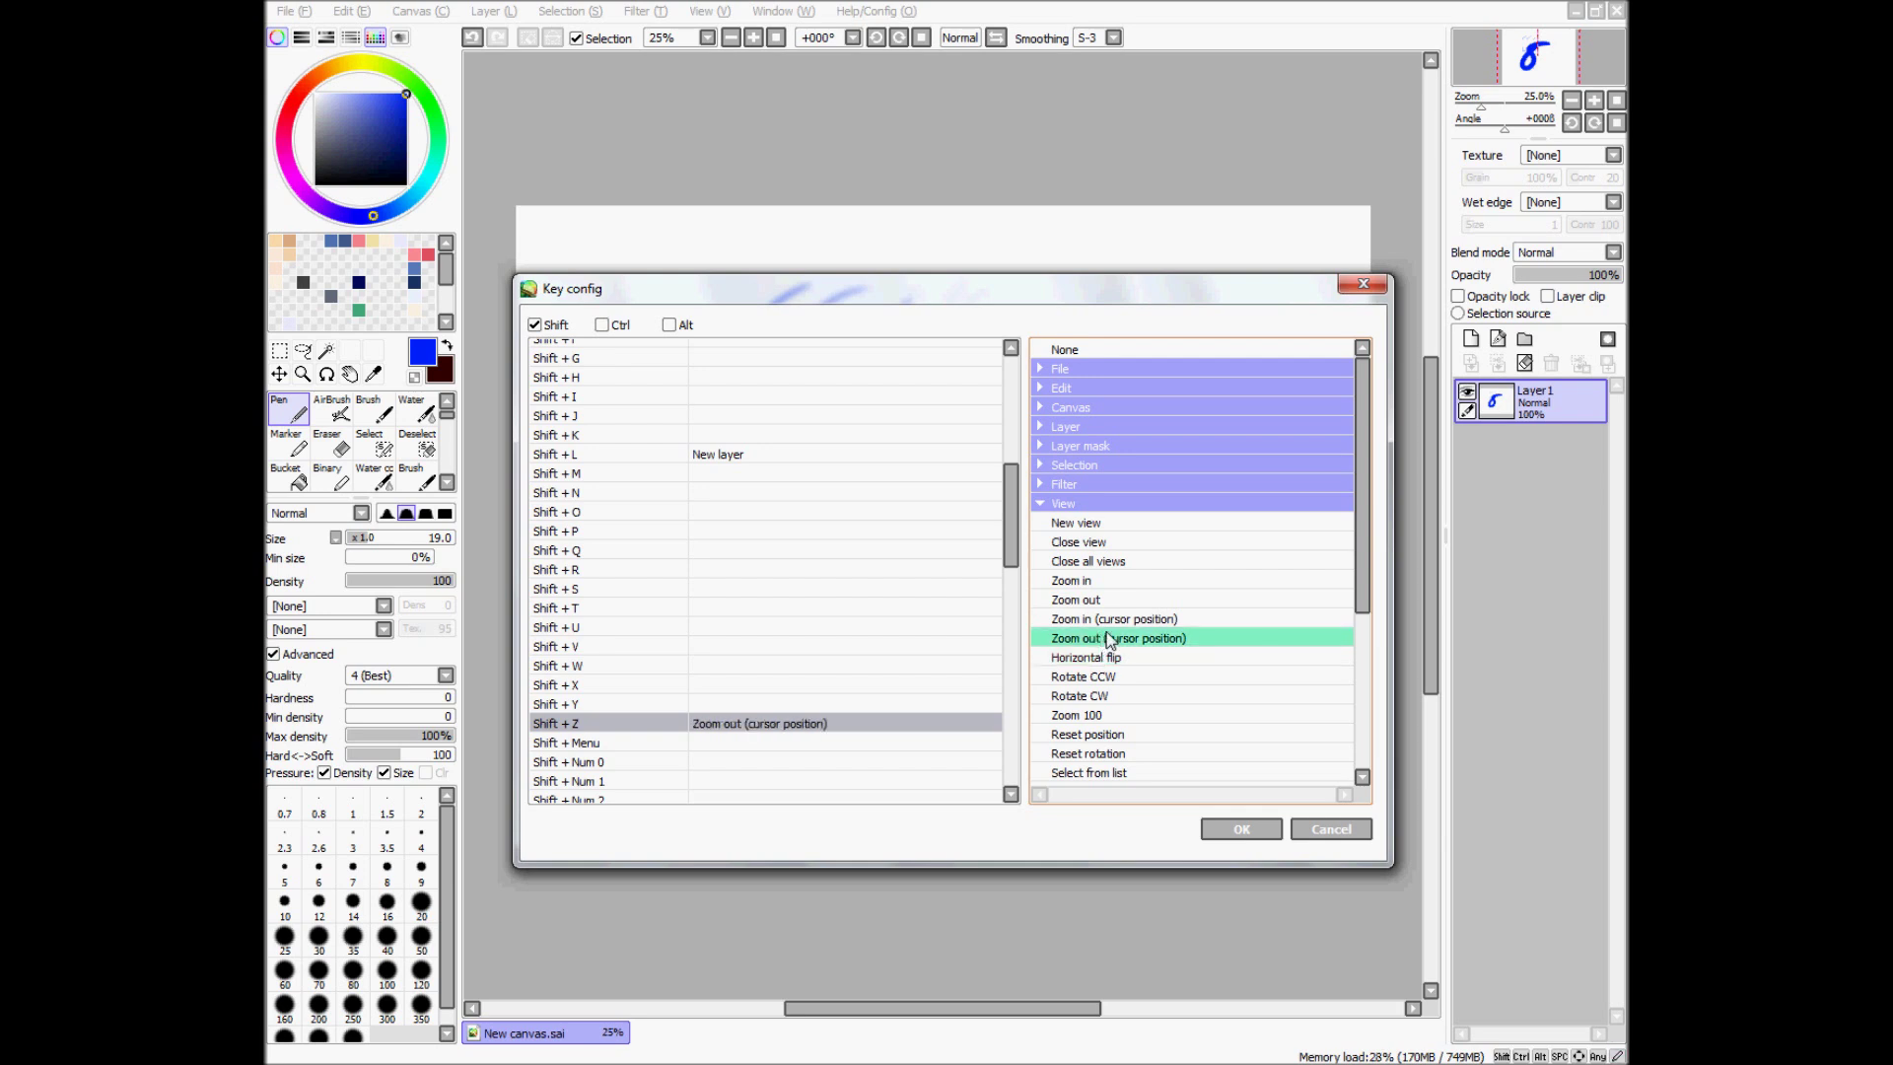
click(1109, 619)
click(1109, 639)
click(600, 325)
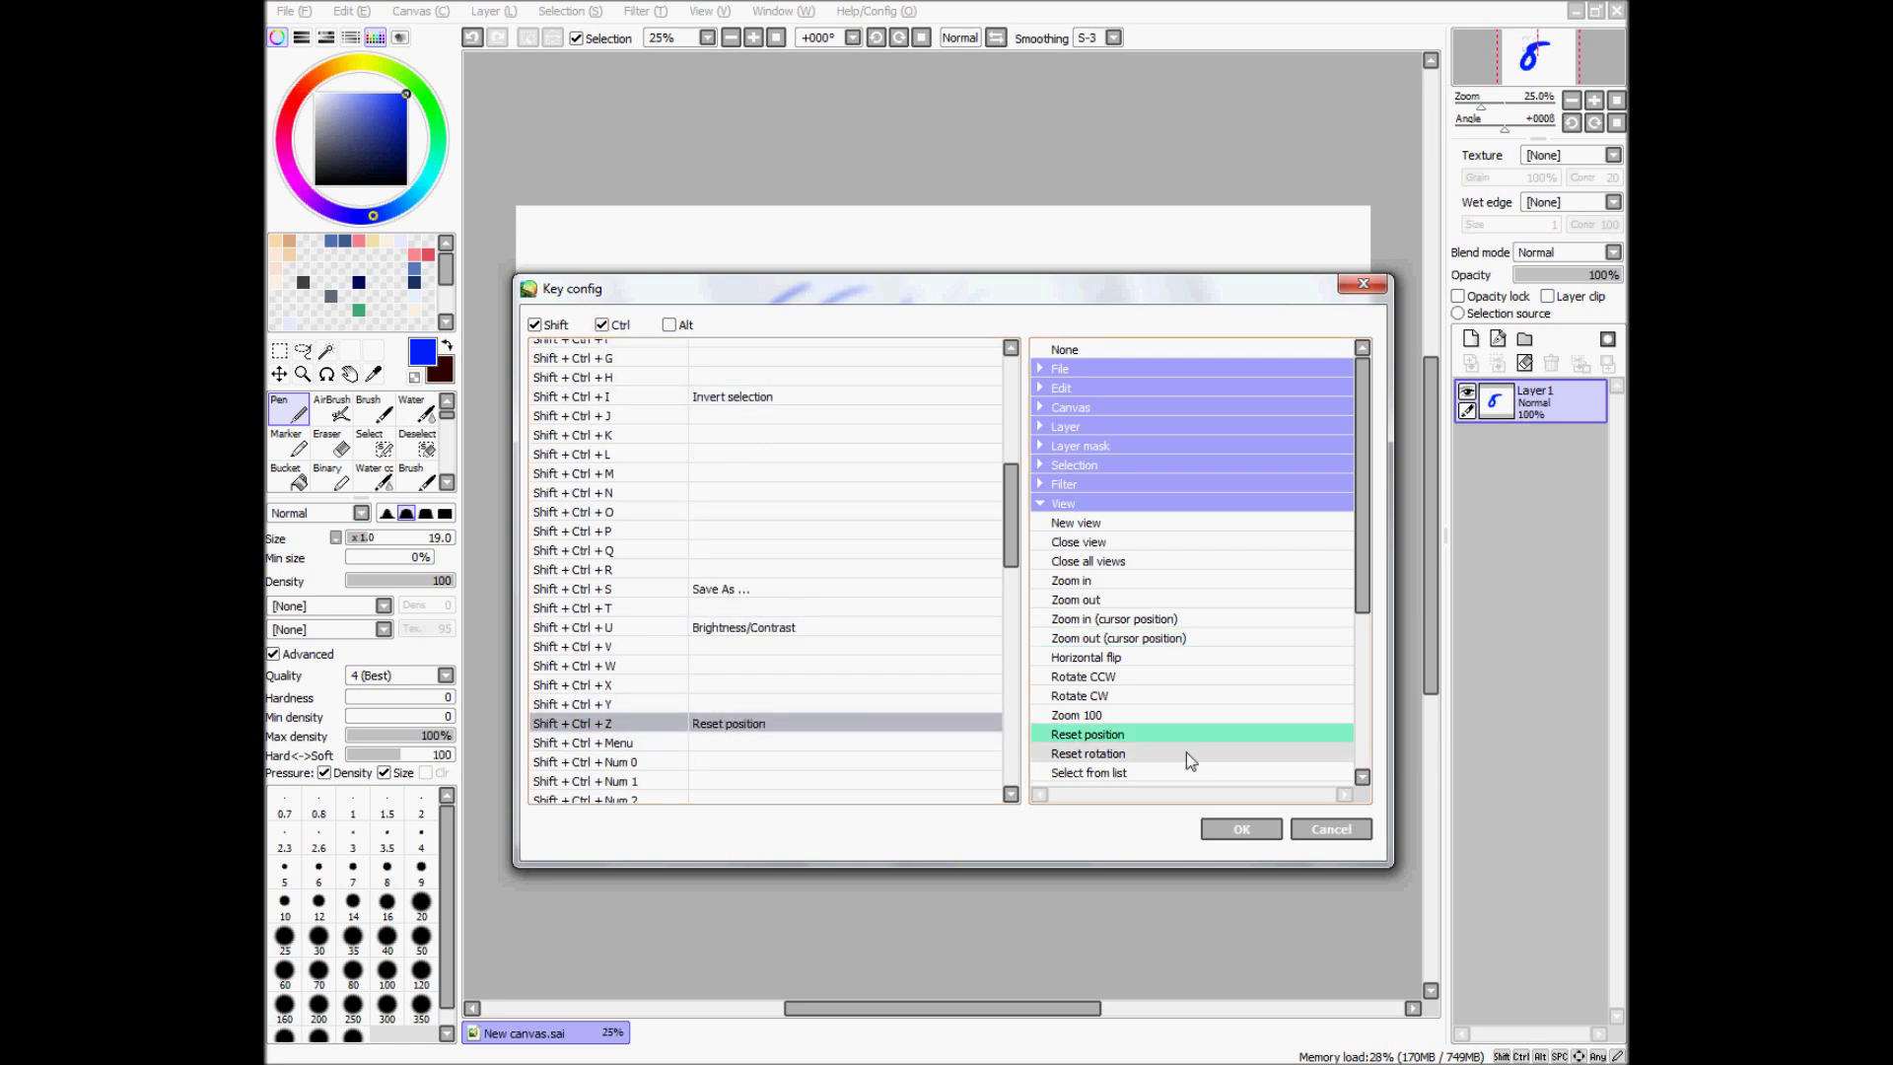
click(1330, 829)
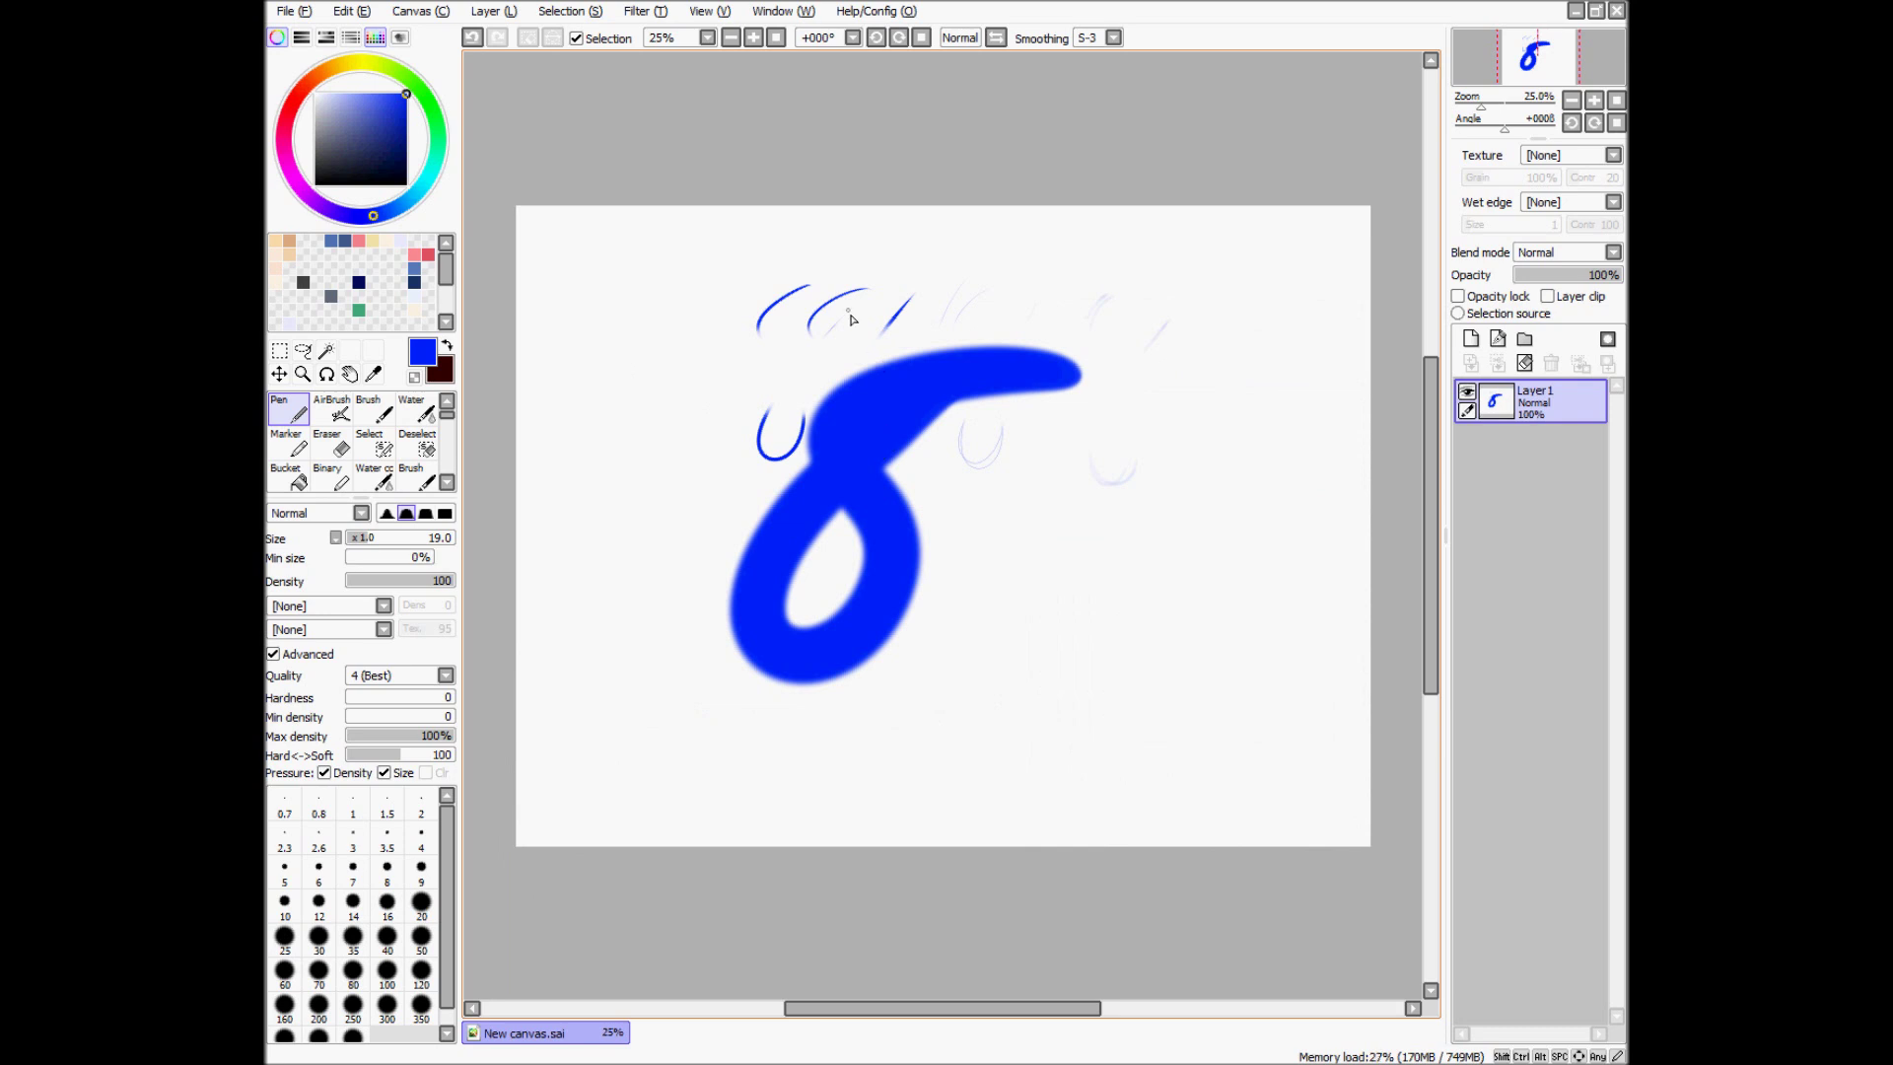
Step: Zoom the canvas in and back out, then rotate the view to an angle
scroll(852, 318, up, 5)
scroll(896, 316, down, 4)
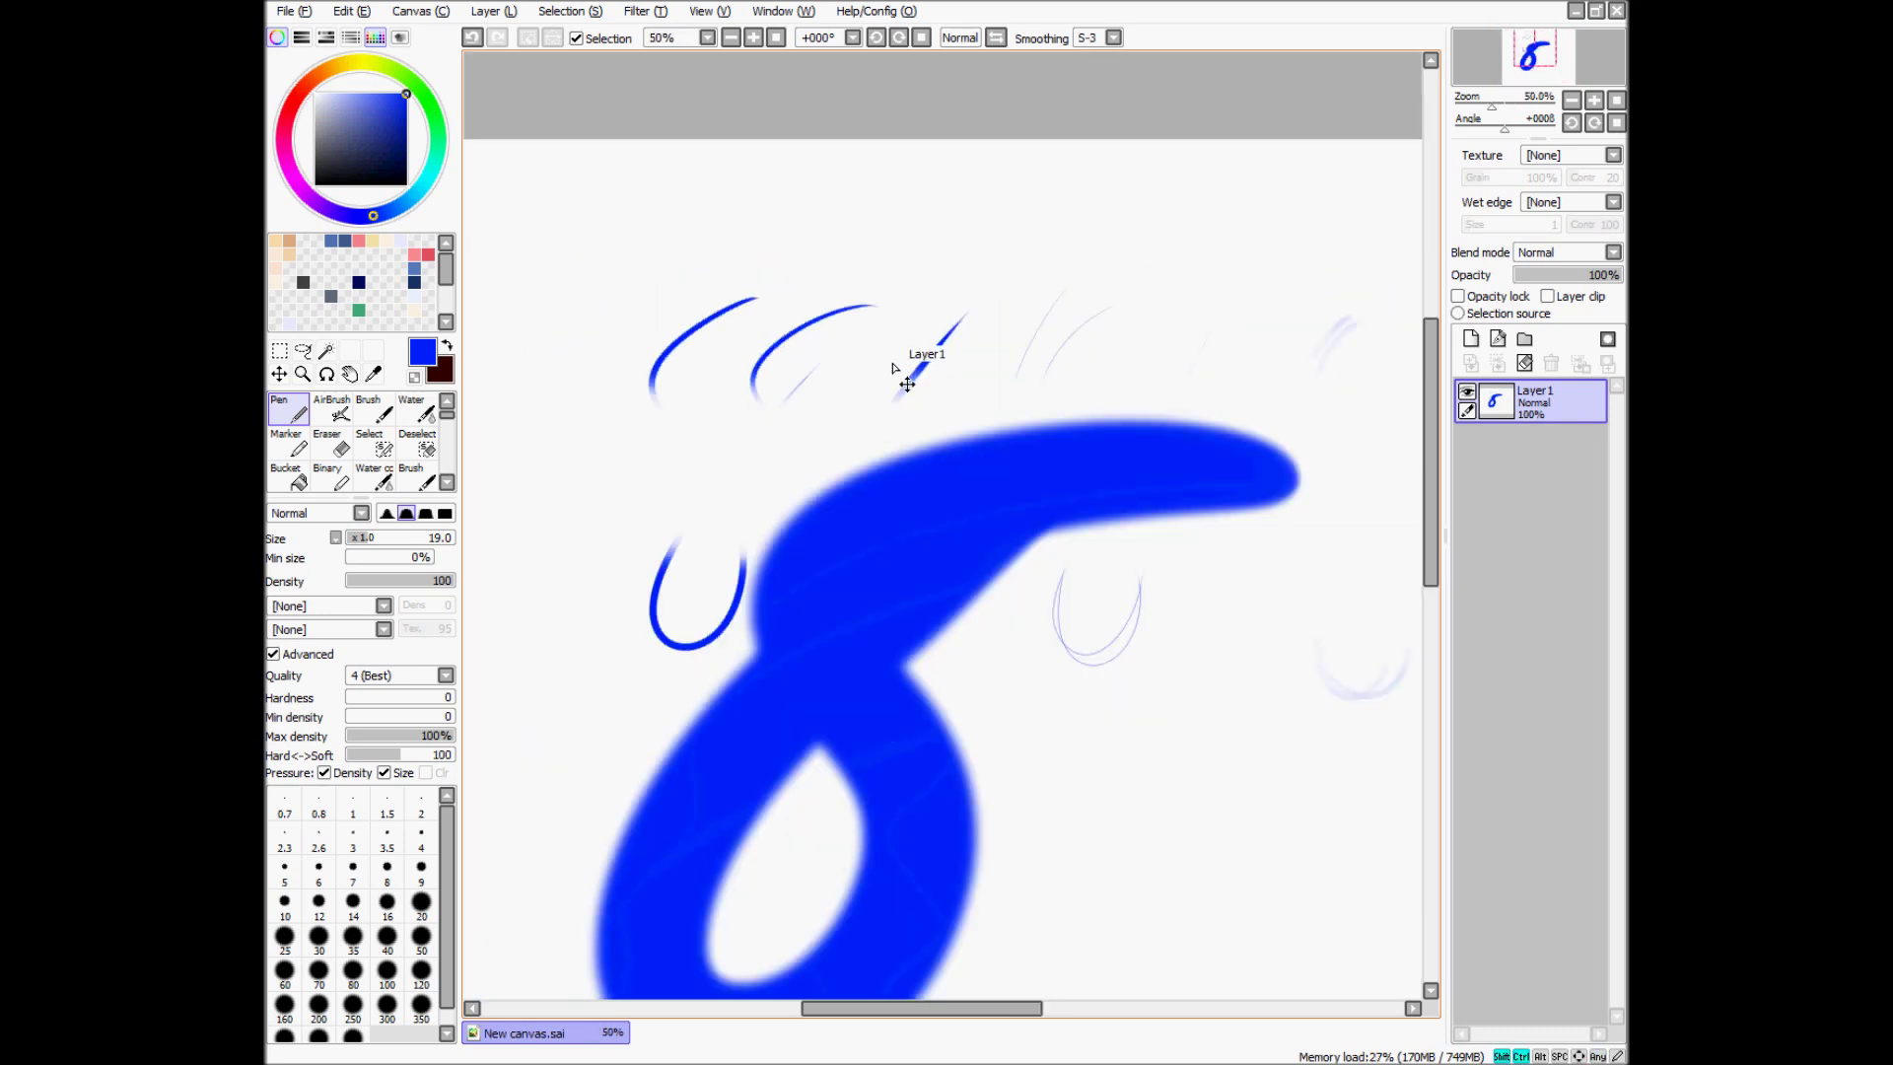
scroll(899, 360, down, 1)
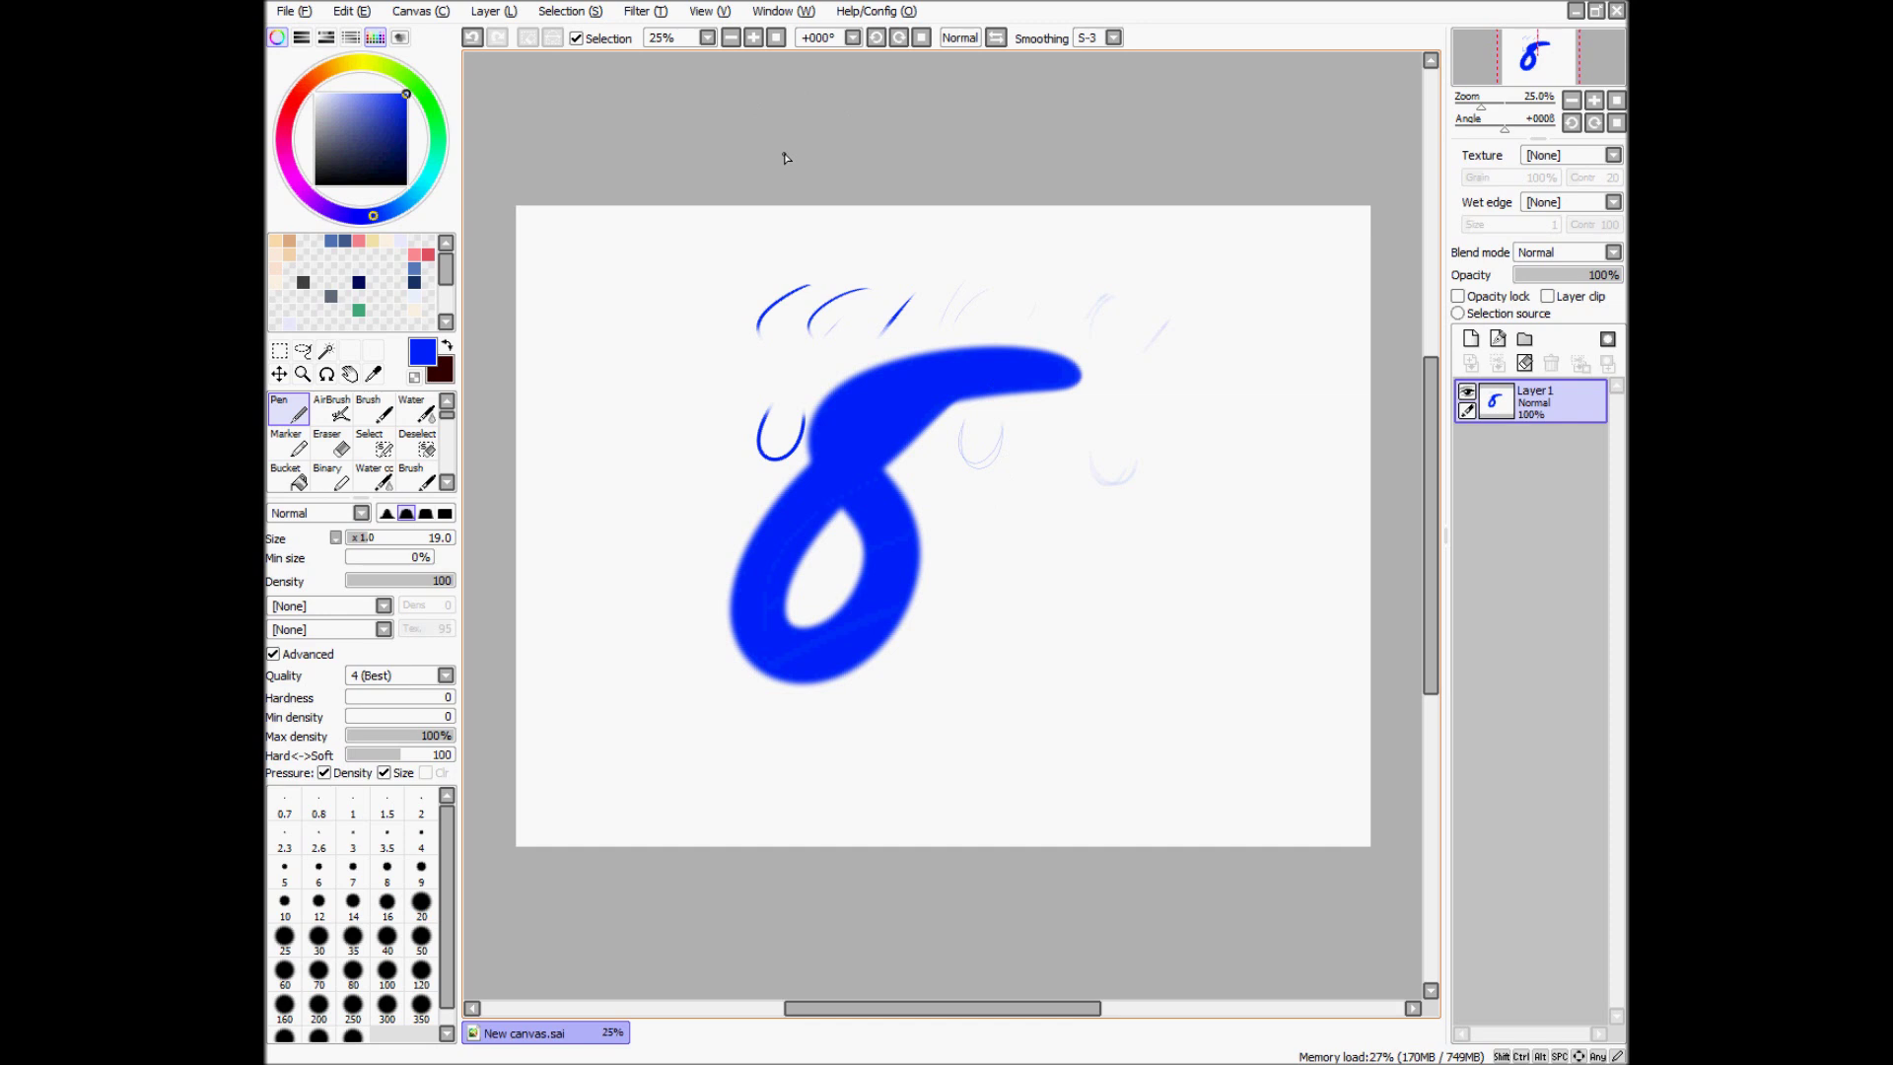
drag(778, 170, 1077, 318)
Step: Reset the canvas rotation to upright, then open and cancel the Save image dialog
key(Escape)
key(ctrl+s)
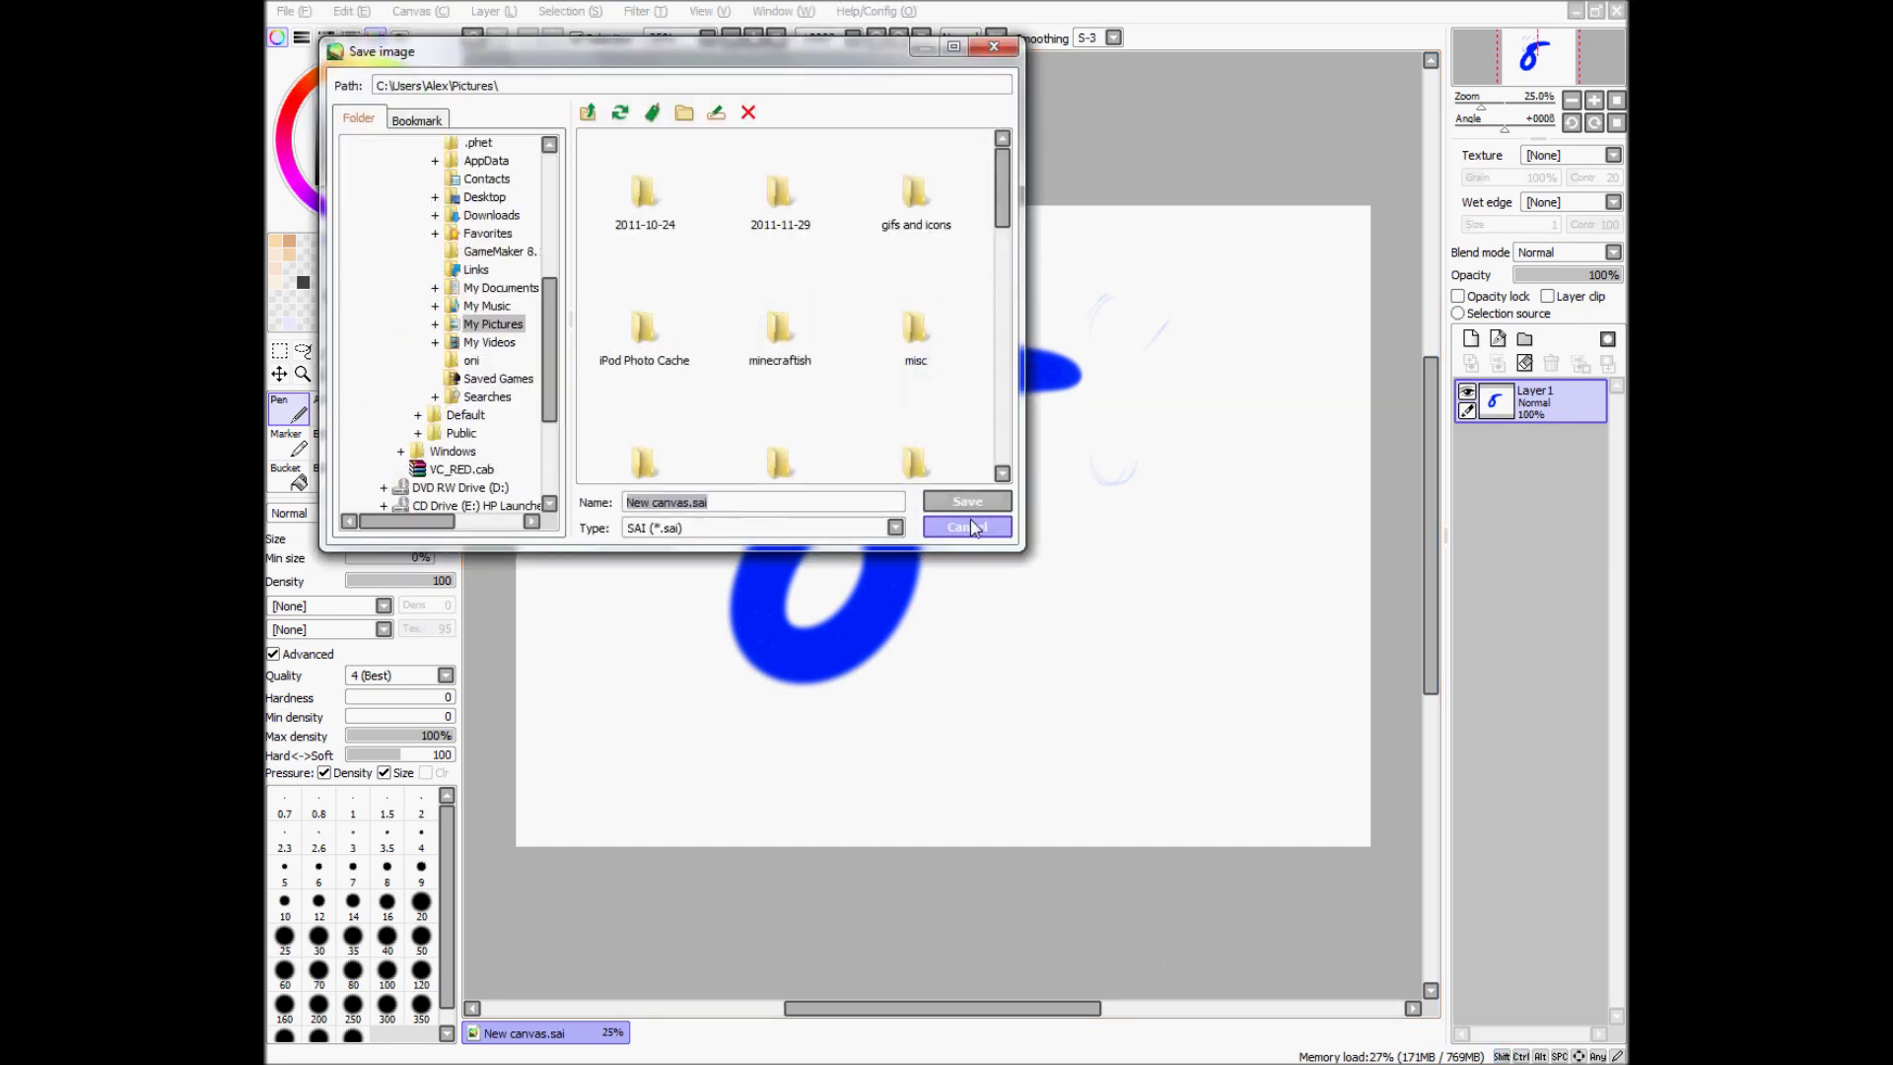
click(968, 527)
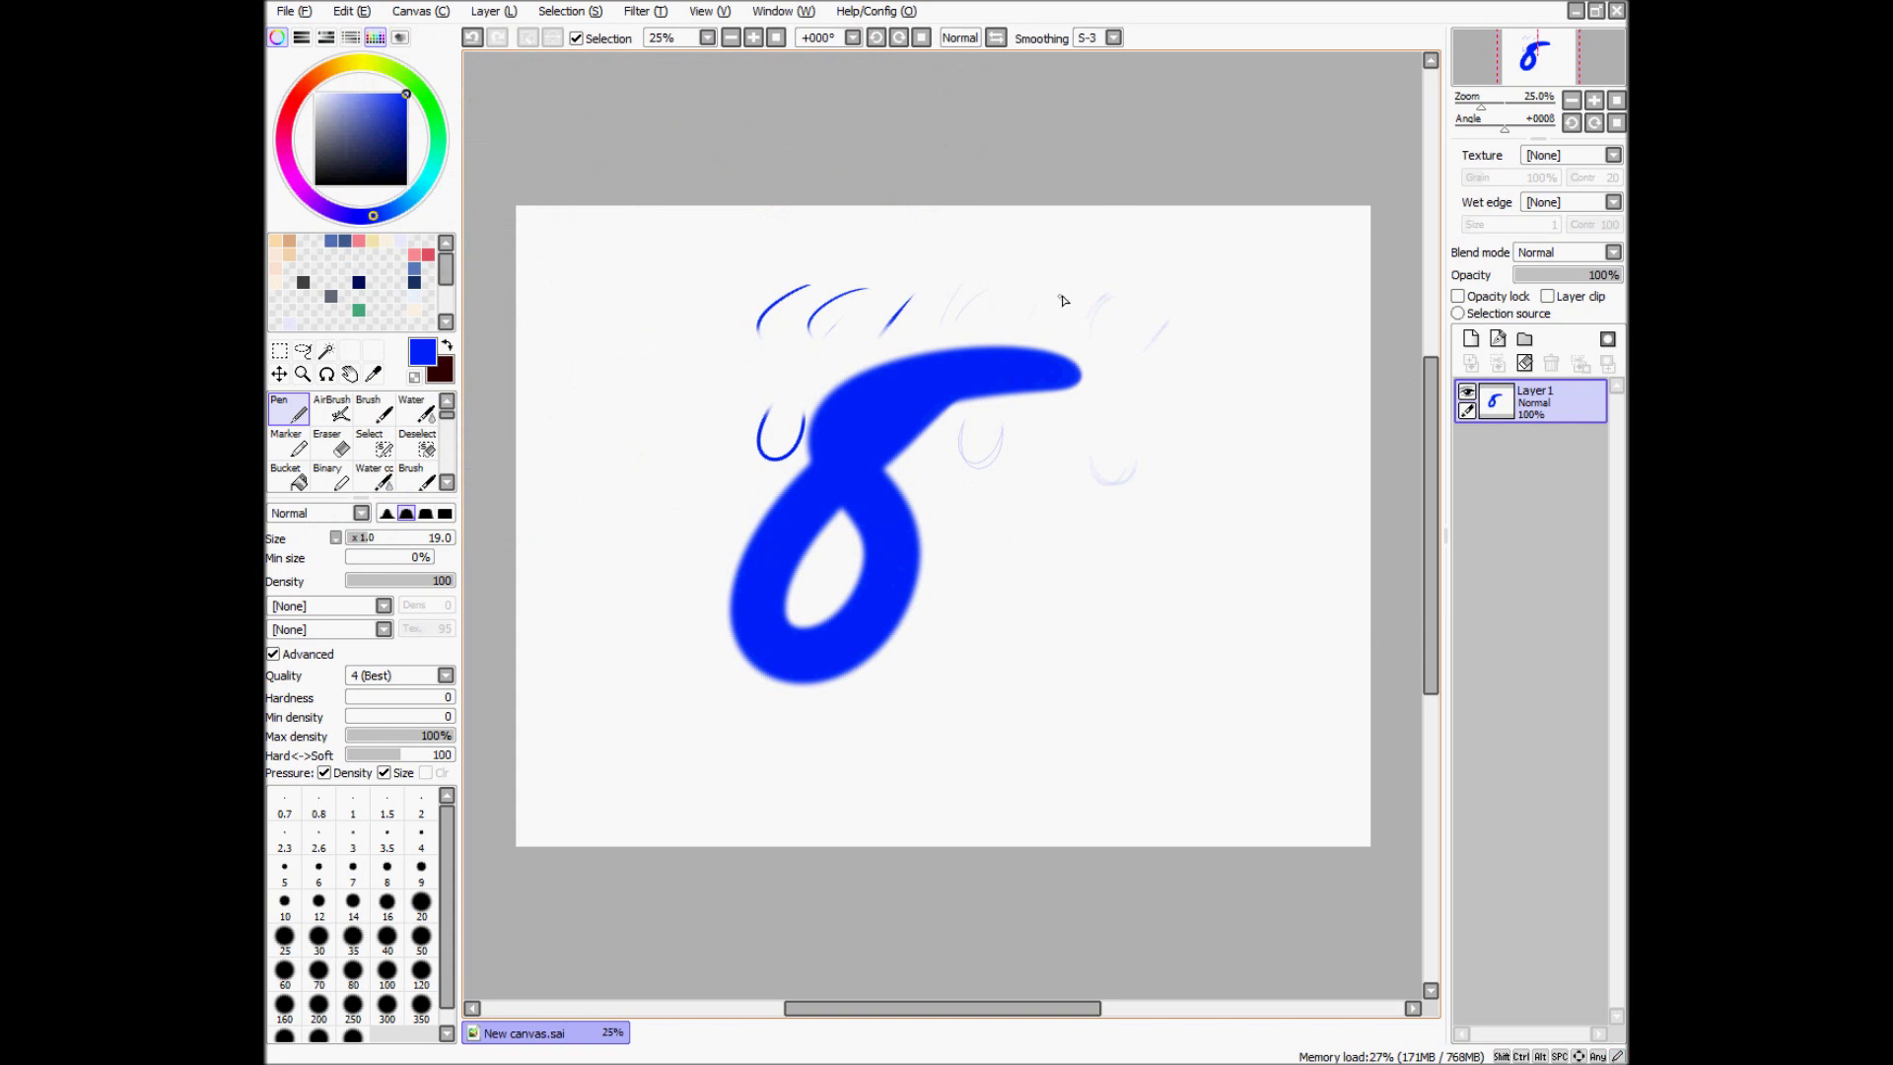
click(295, 12)
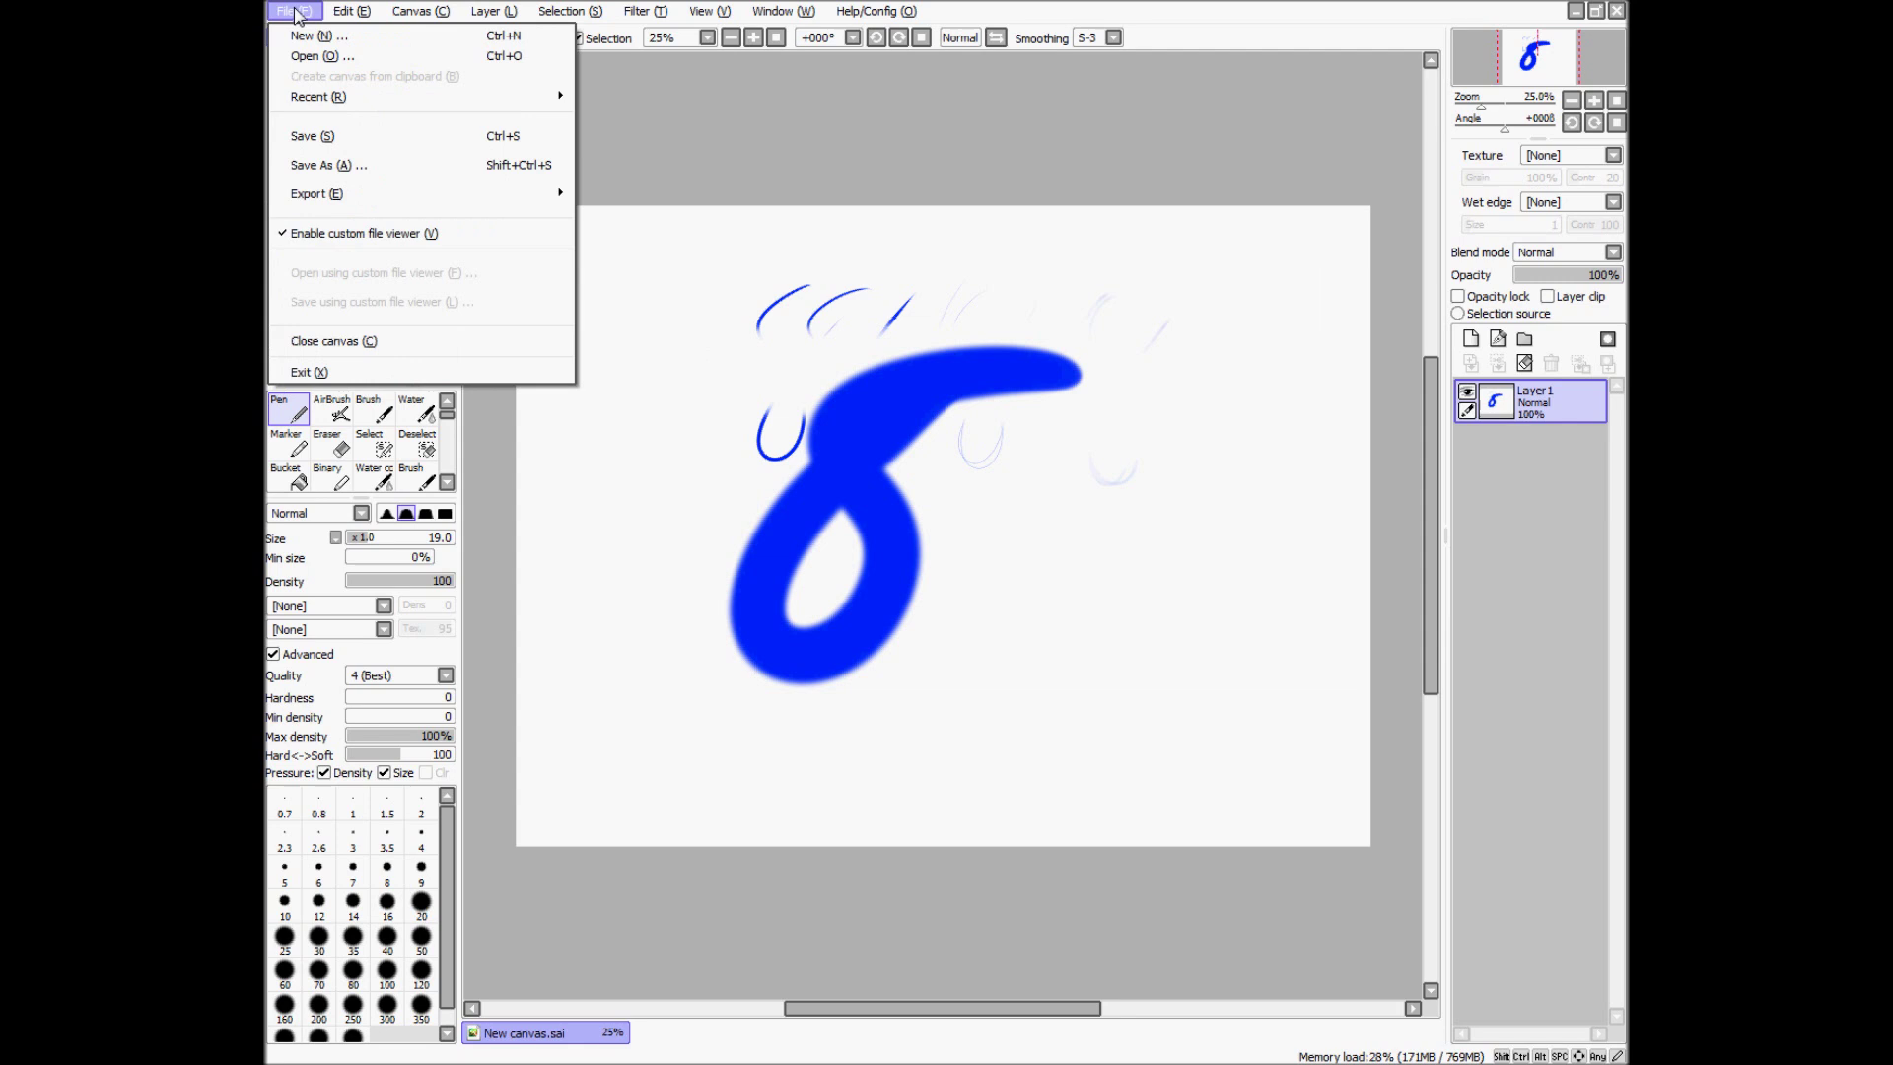
click(296, 11)
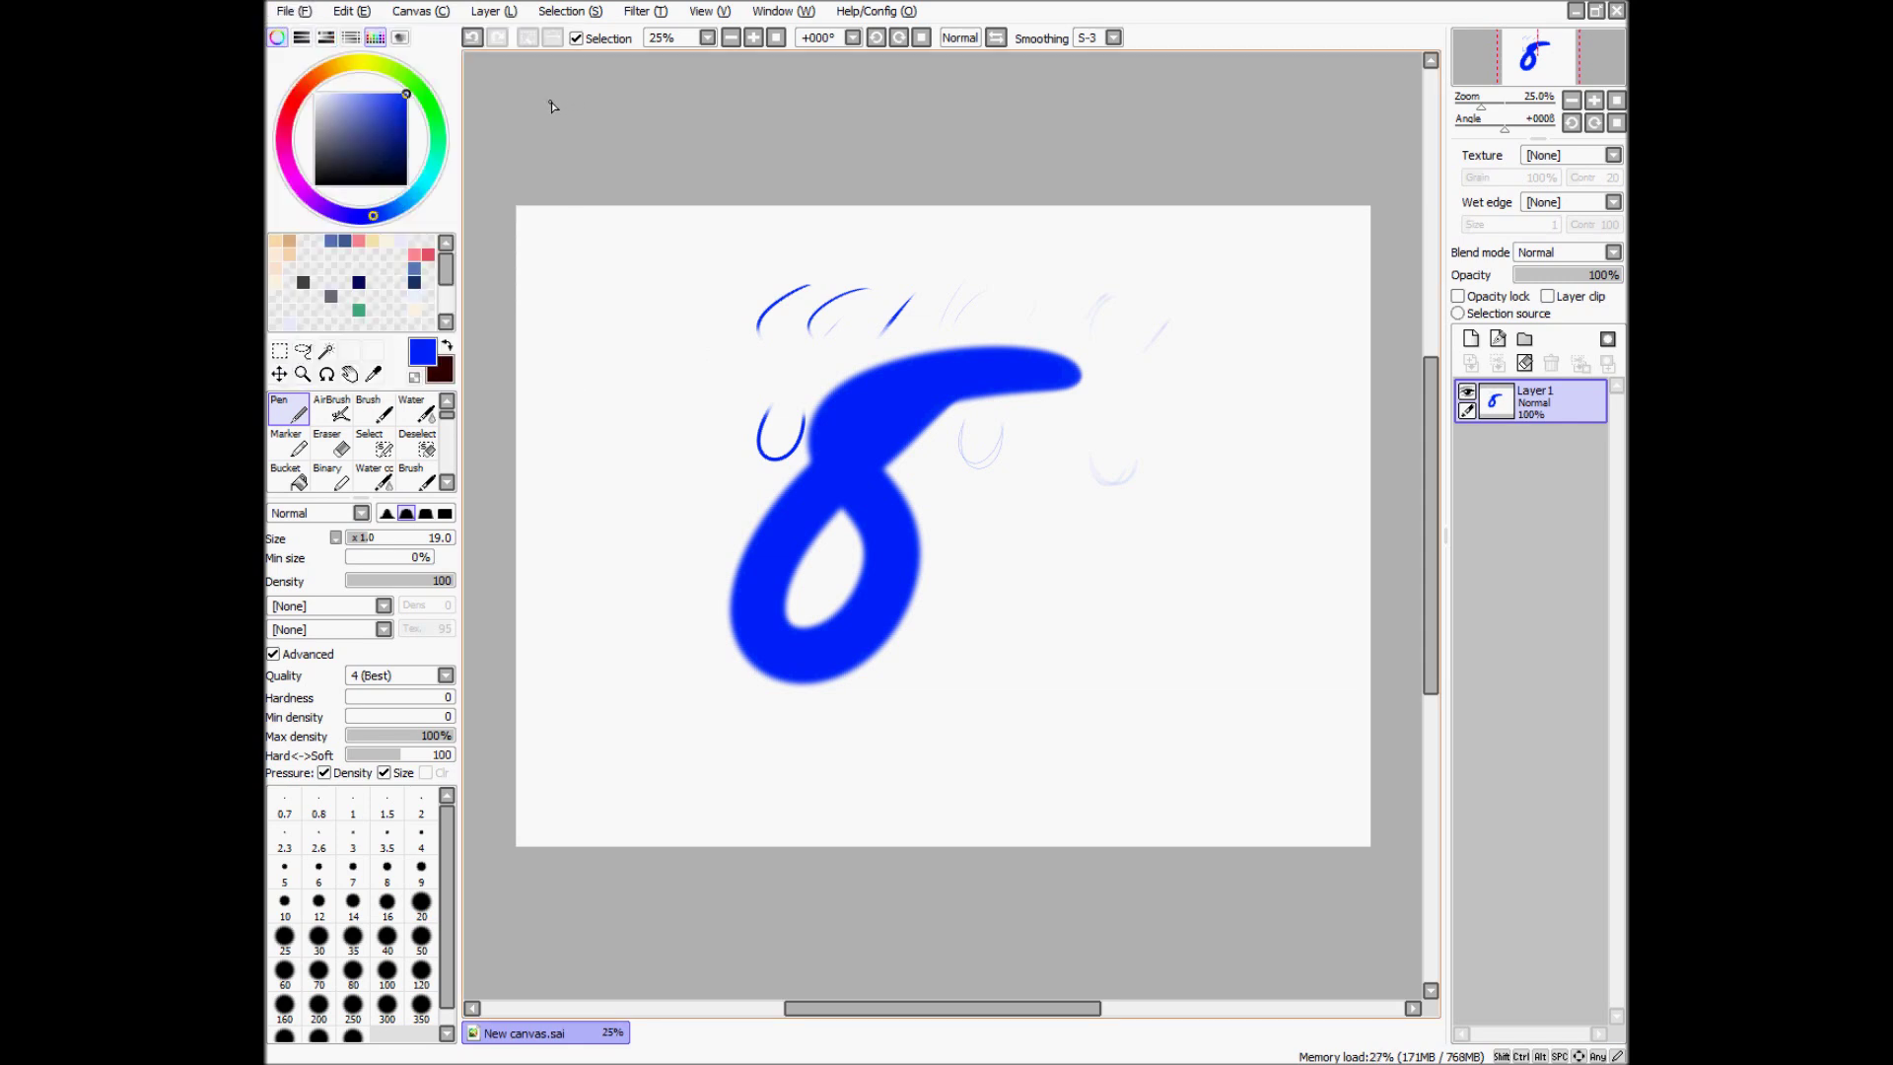